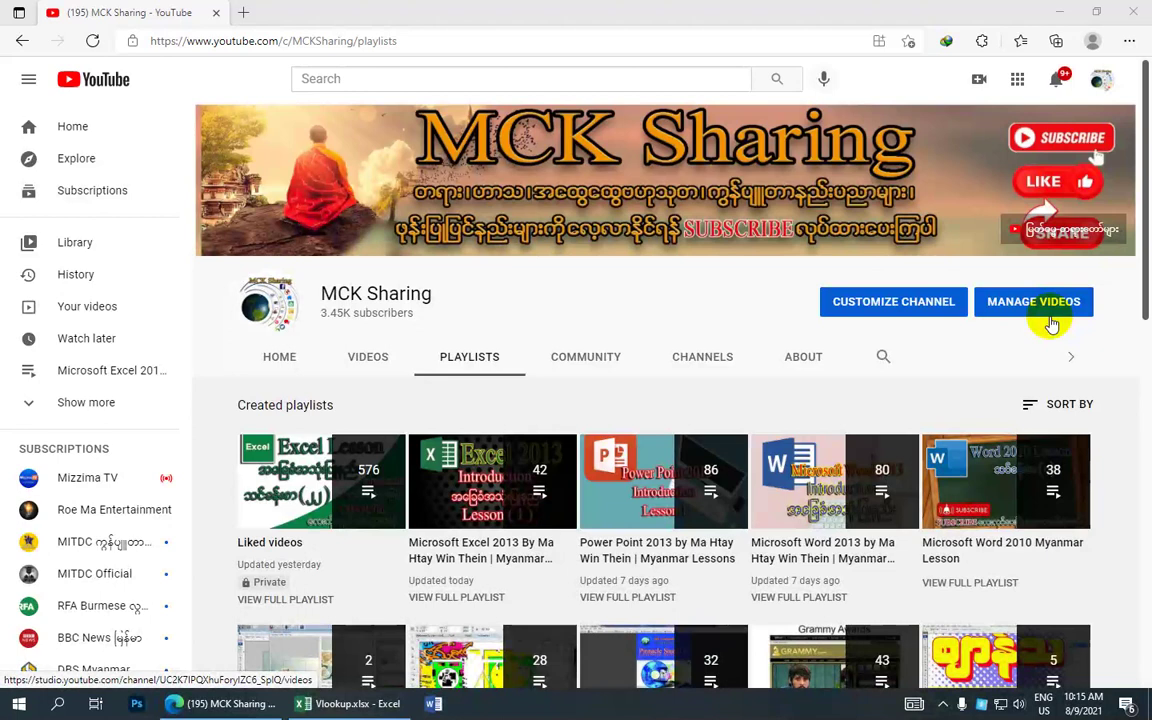
- Minimize the YouTube browser window to reveal the Windows desktop
{"action": "left_click", "coordinate": [1058, 12]}
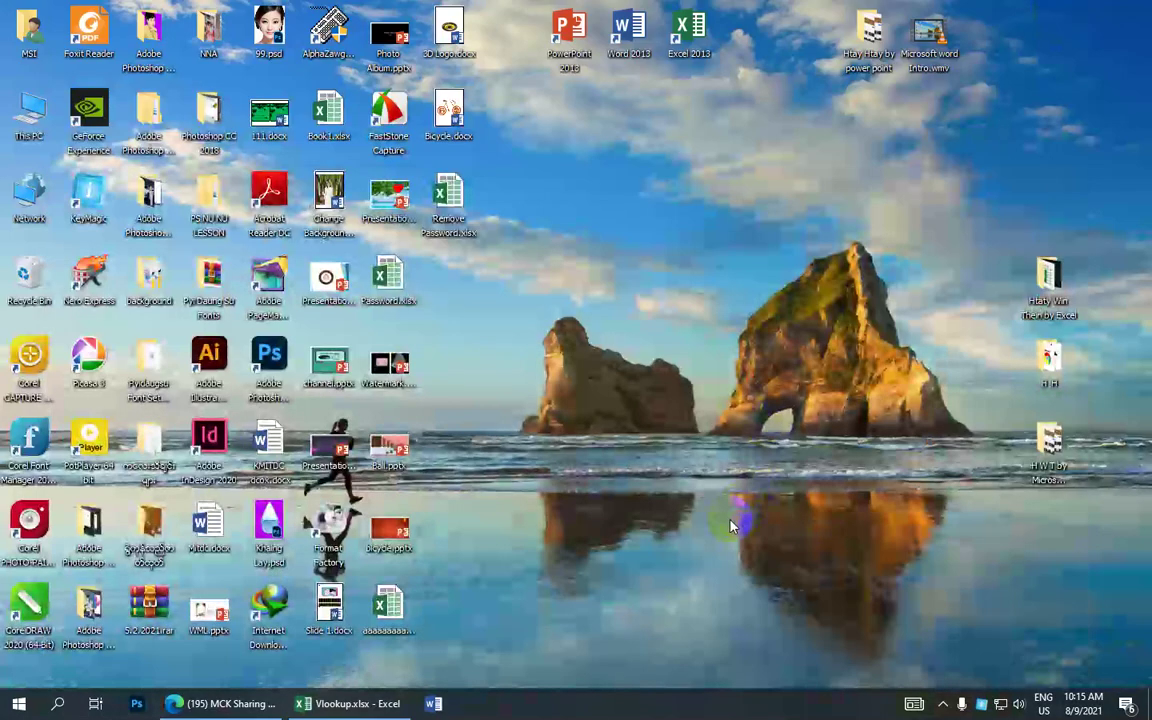
- Restore Vlookup.xlsx, check the Table sheet, and return to the Home Page sheet
{"action": "left_click", "coordinate": [350, 703]}
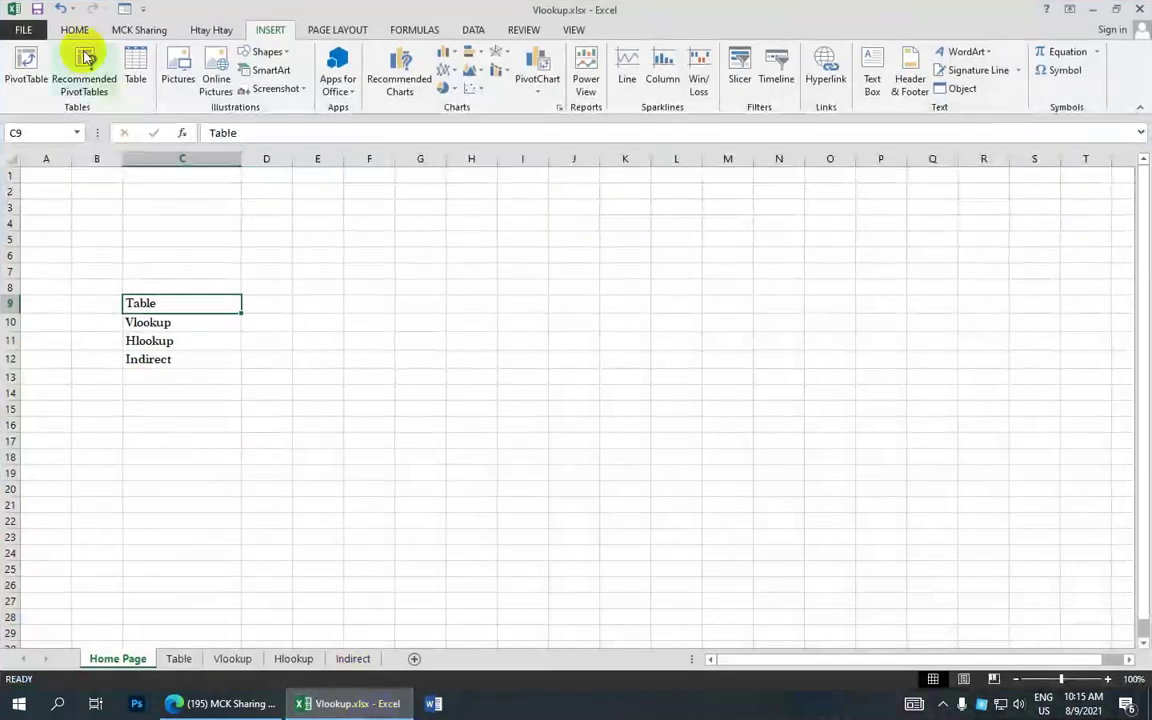
{"action": "left_click", "coordinate": [76, 31]}
{"action": "left_click", "coordinate": [206, 321]}
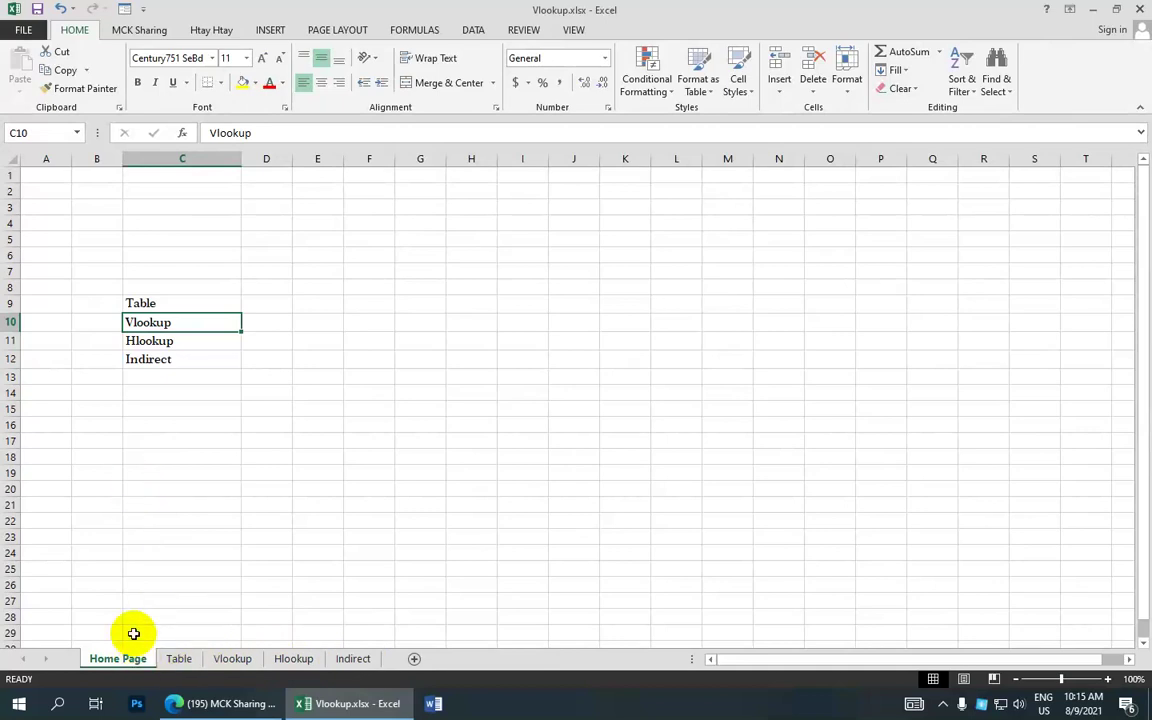
{"action": "left_click", "coordinate": [165, 302]}
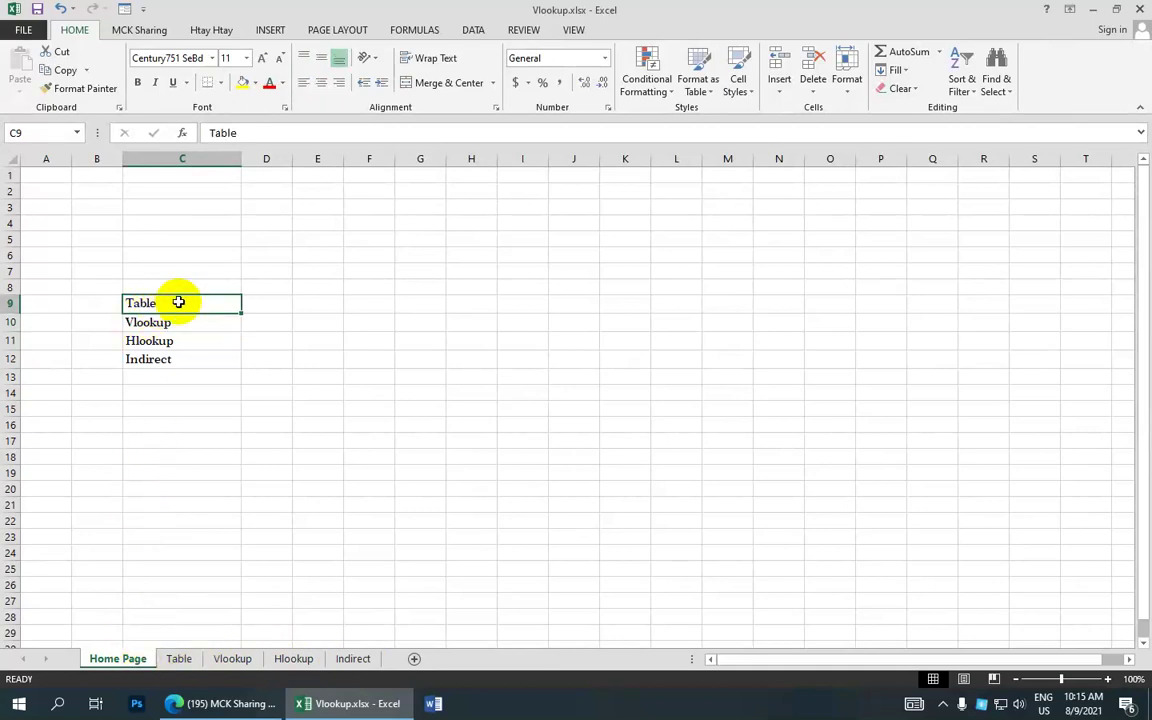
{"action": "left_click", "coordinate": [180, 658]}
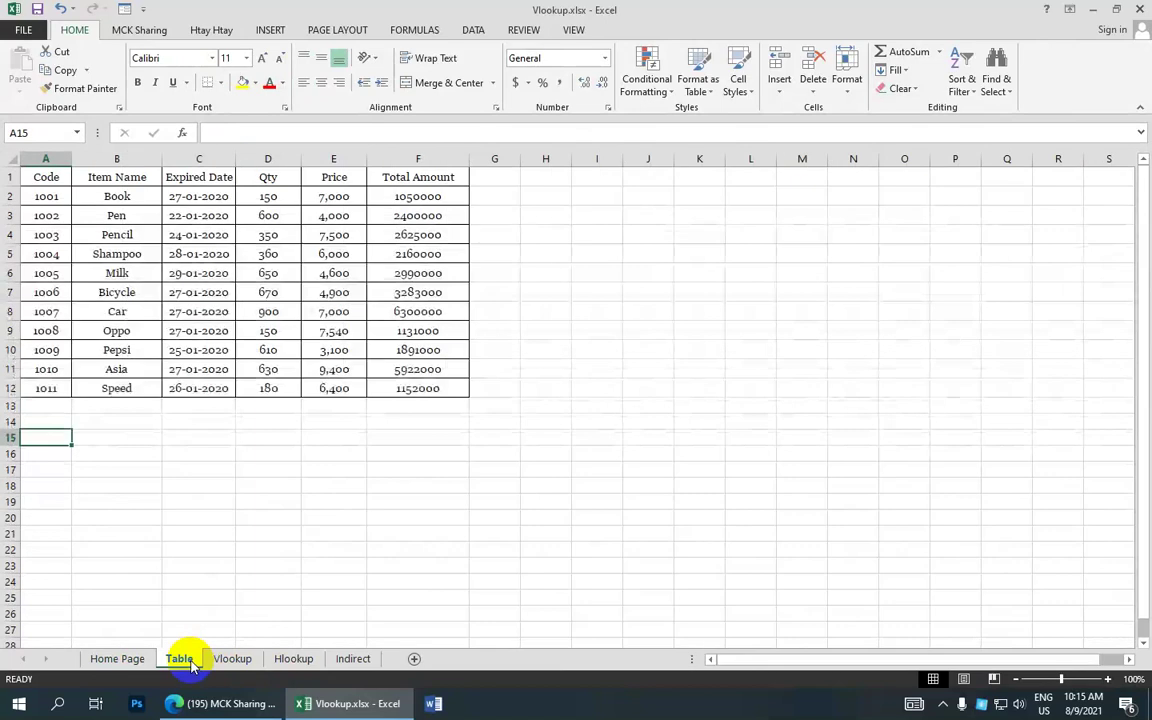
{"action": "left_click", "coordinate": [130, 660]}
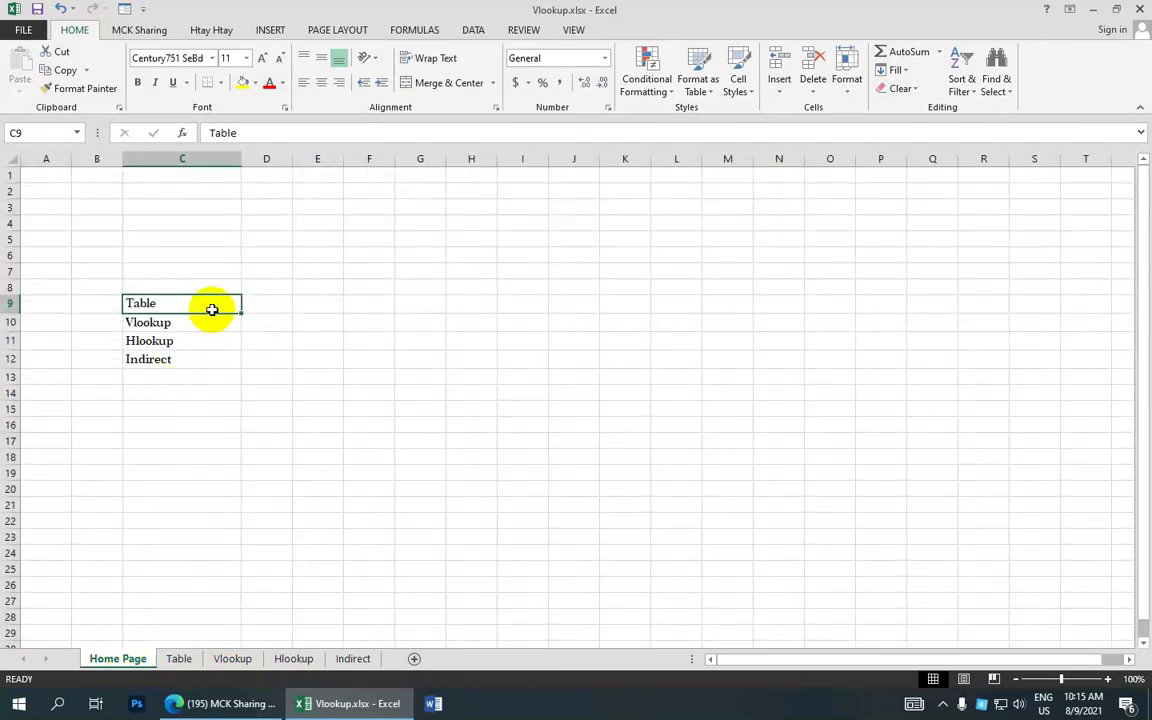
{"action": "left_click", "coordinate": [270, 32]}
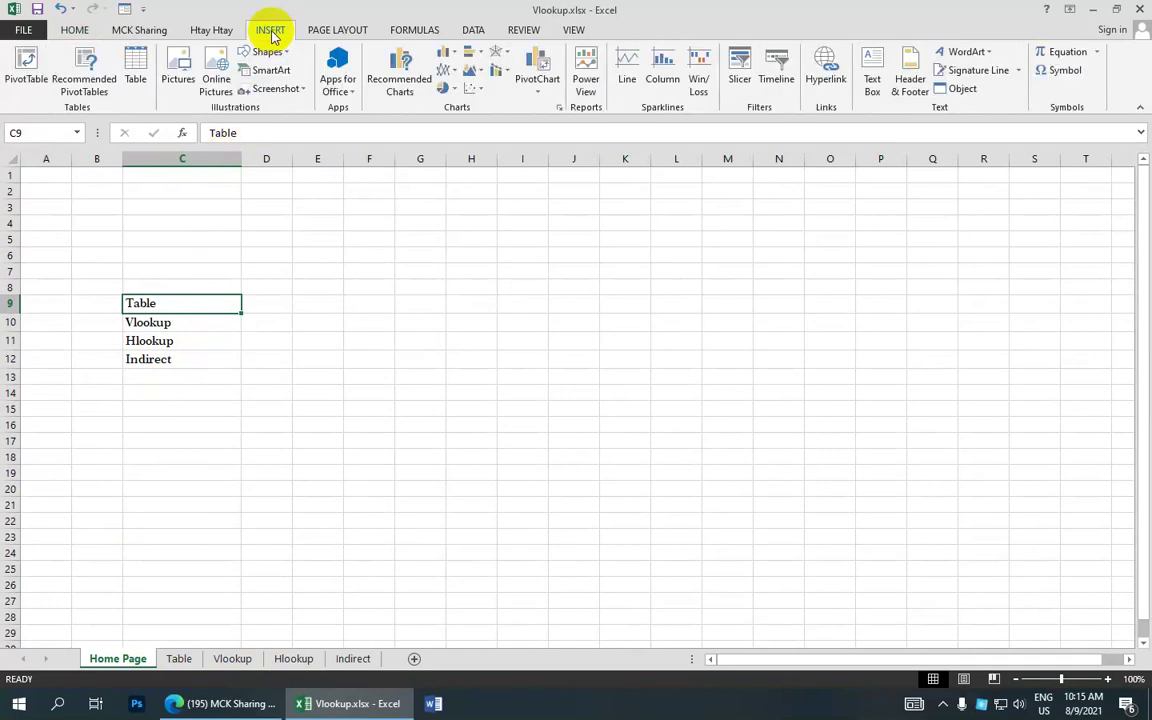
- Open the Insert Hyperlink dialog for the Table entry in C9
{"action": "left_click", "coordinate": [826, 84]}
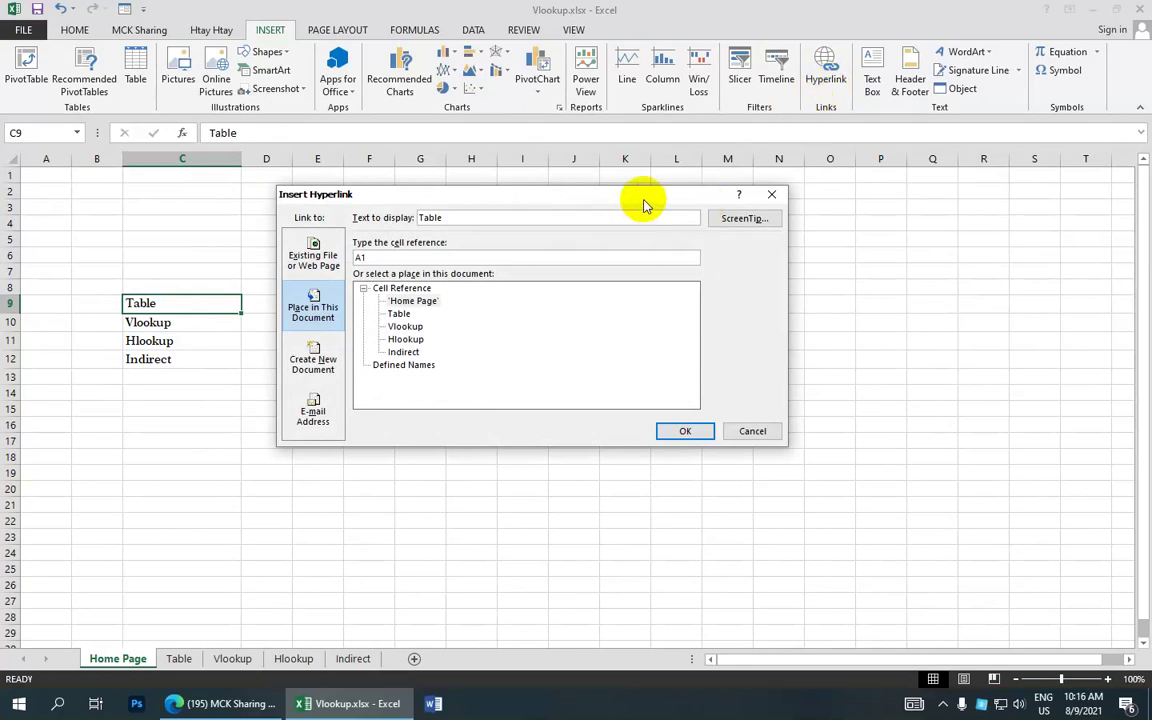
{"action": "left_click", "coordinate": [771, 194]}
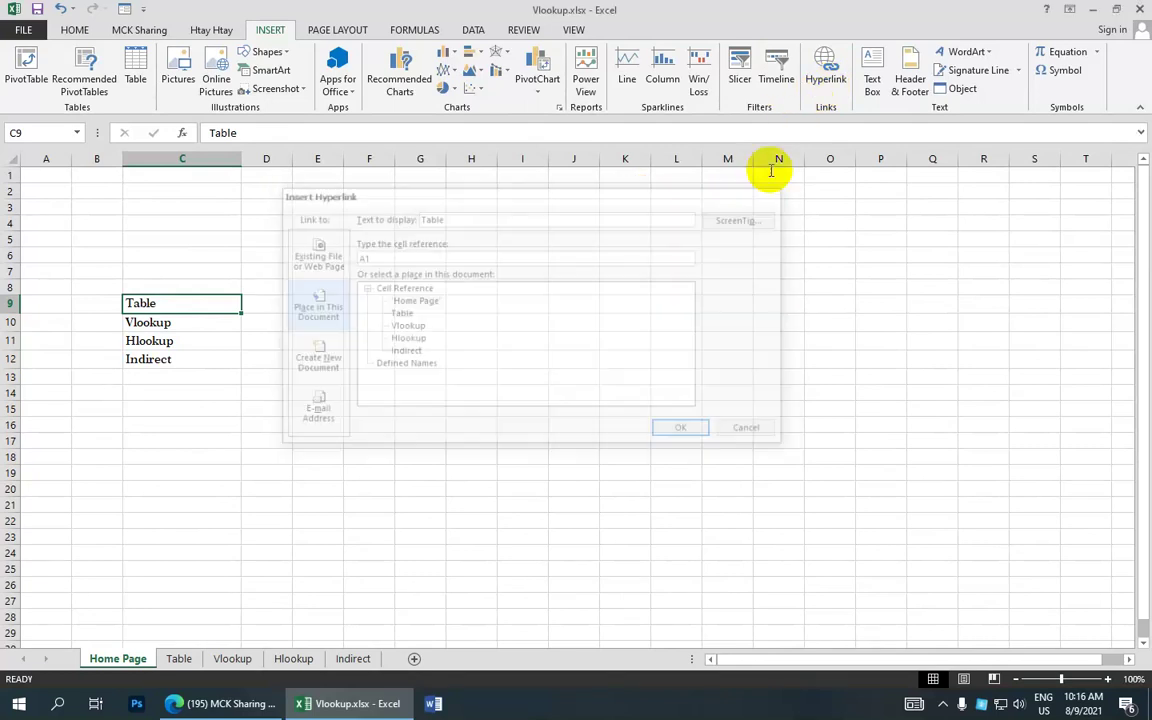
{"action": "left_click", "coordinate": [825, 86]}
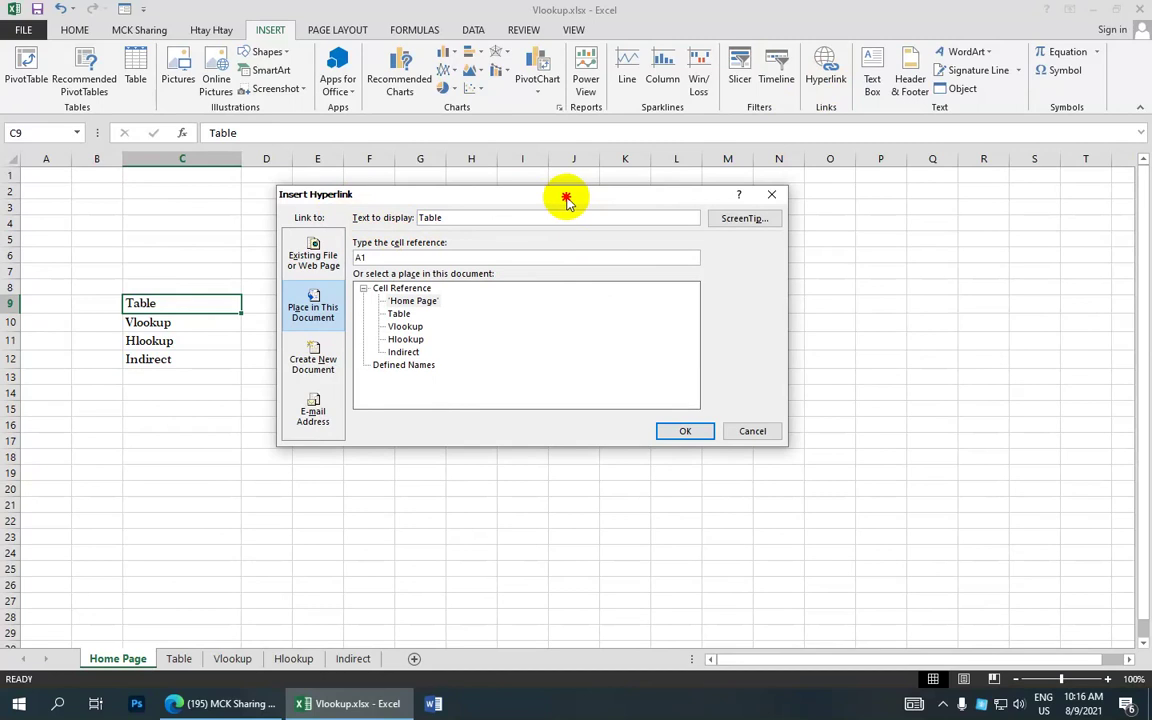
{"action": "left_click_drag", "start_coordinate": [566, 200], "coordinate": [564, 209]}
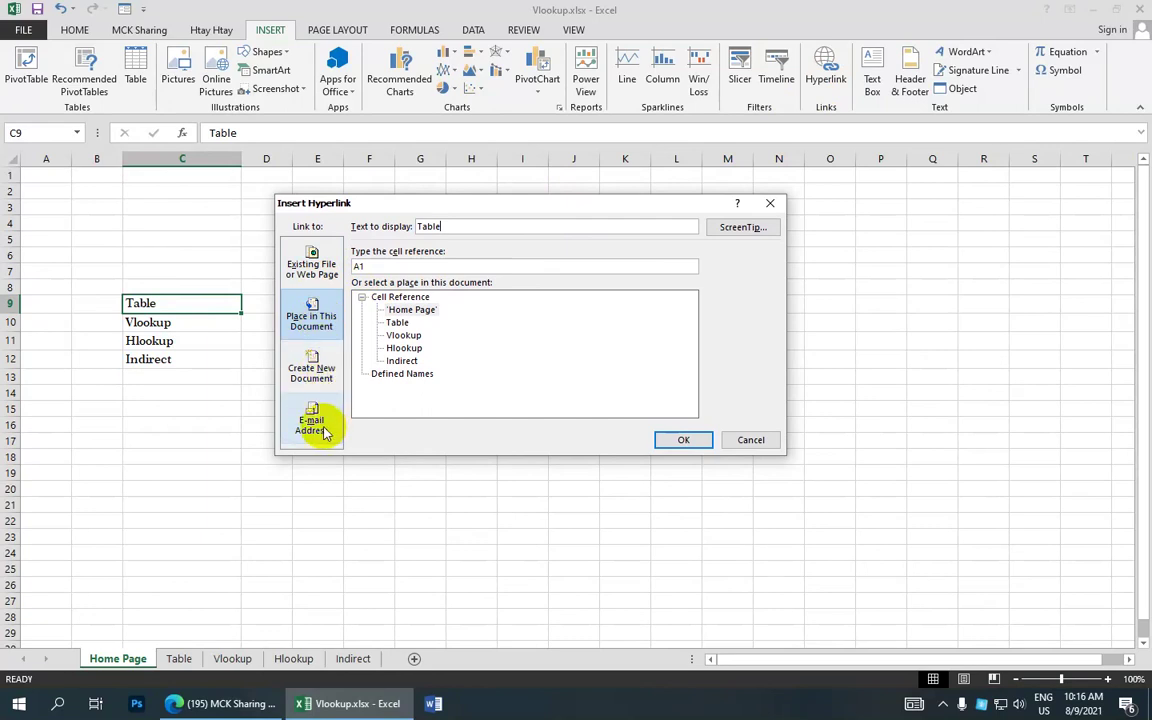
- Browse each Link to option and settle on Place in This Document
{"action": "left_click", "coordinate": [310, 276]}
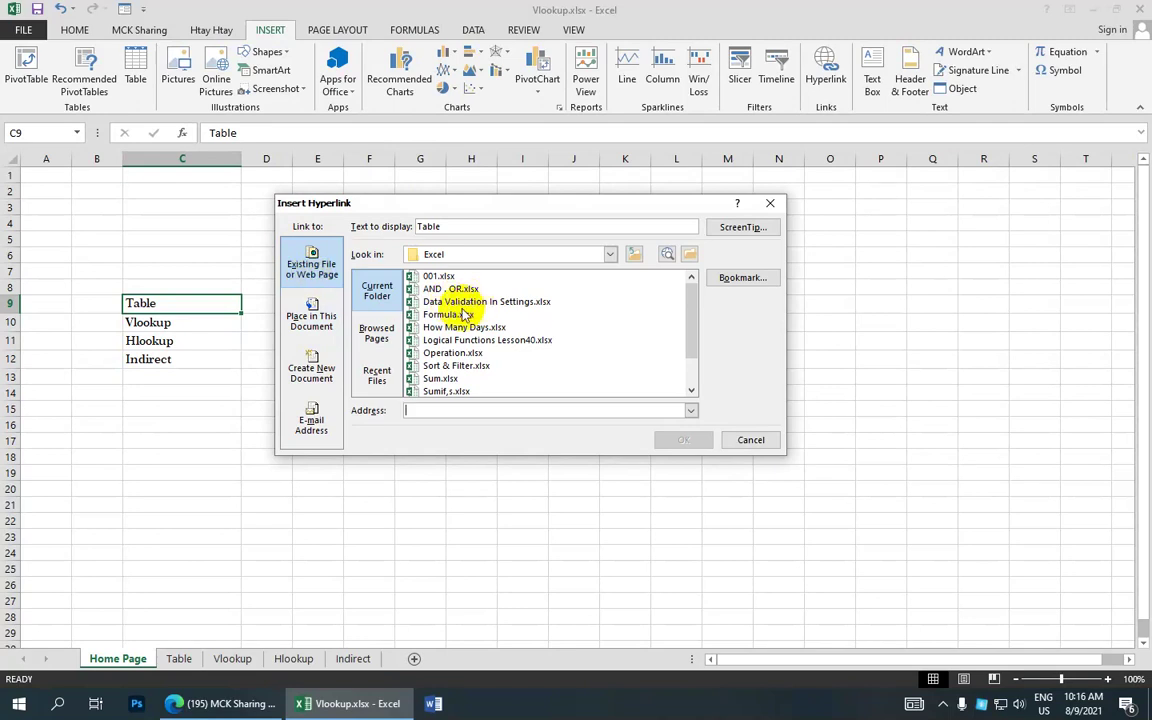
{"action": "left_click", "coordinate": [322, 322]}
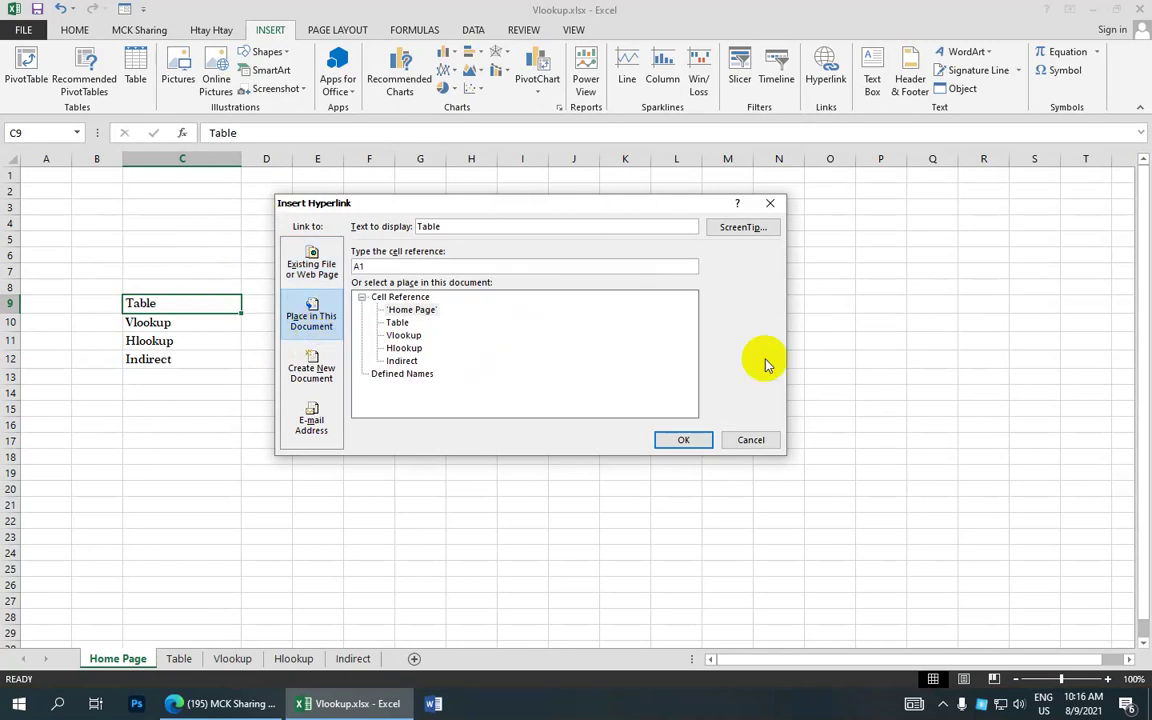
{"action": "left_click", "coordinate": [321, 376]}
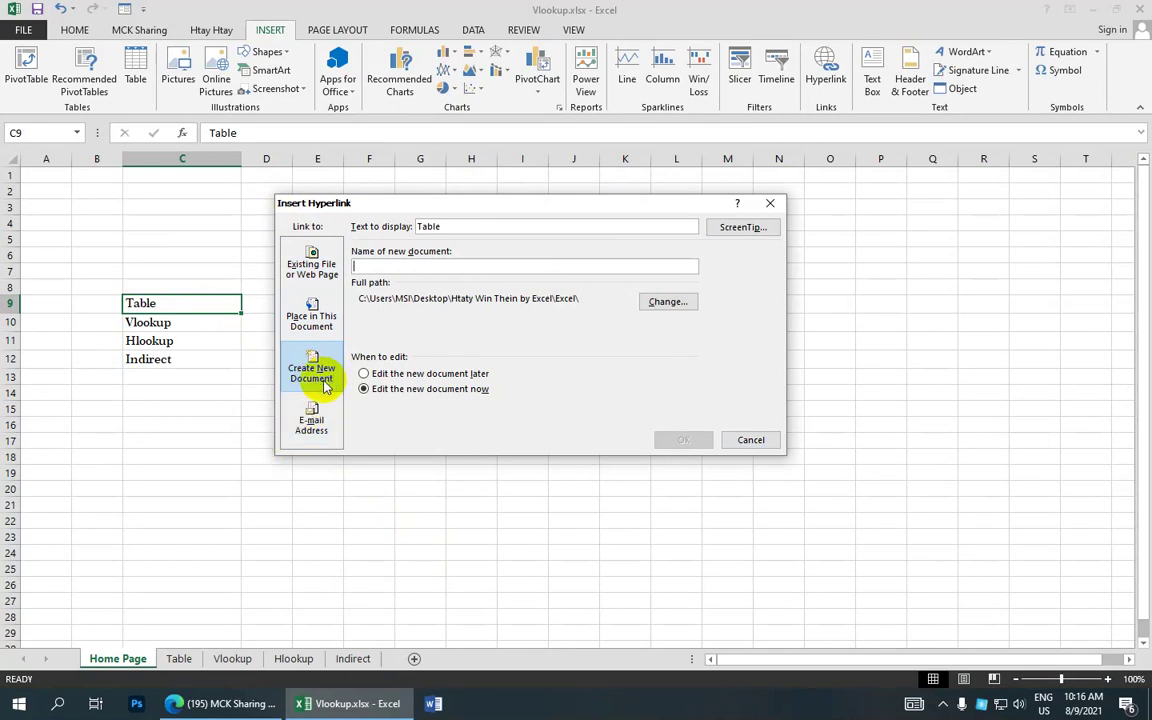
{"action": "left_click", "coordinate": [318, 428]}
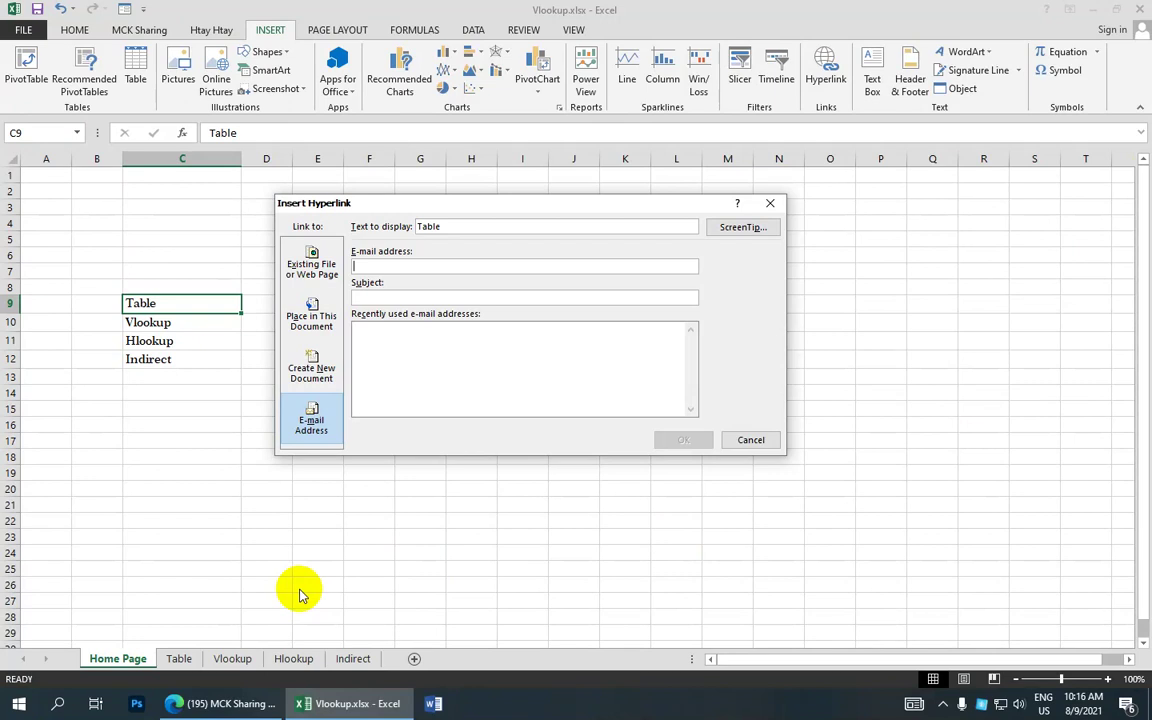
{"action": "left_click", "coordinate": [331, 330]}
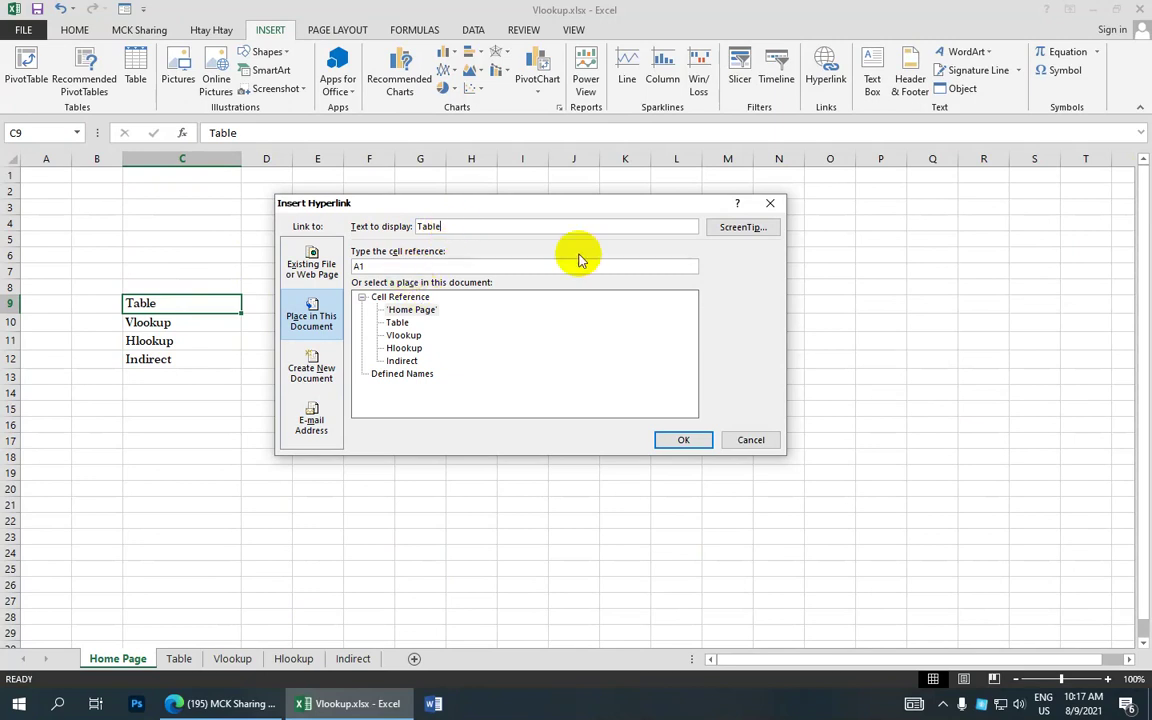
- Set the link's ScreenTip text to 'Click To View Table'
{"action": "left_click", "coordinate": [740, 230]}
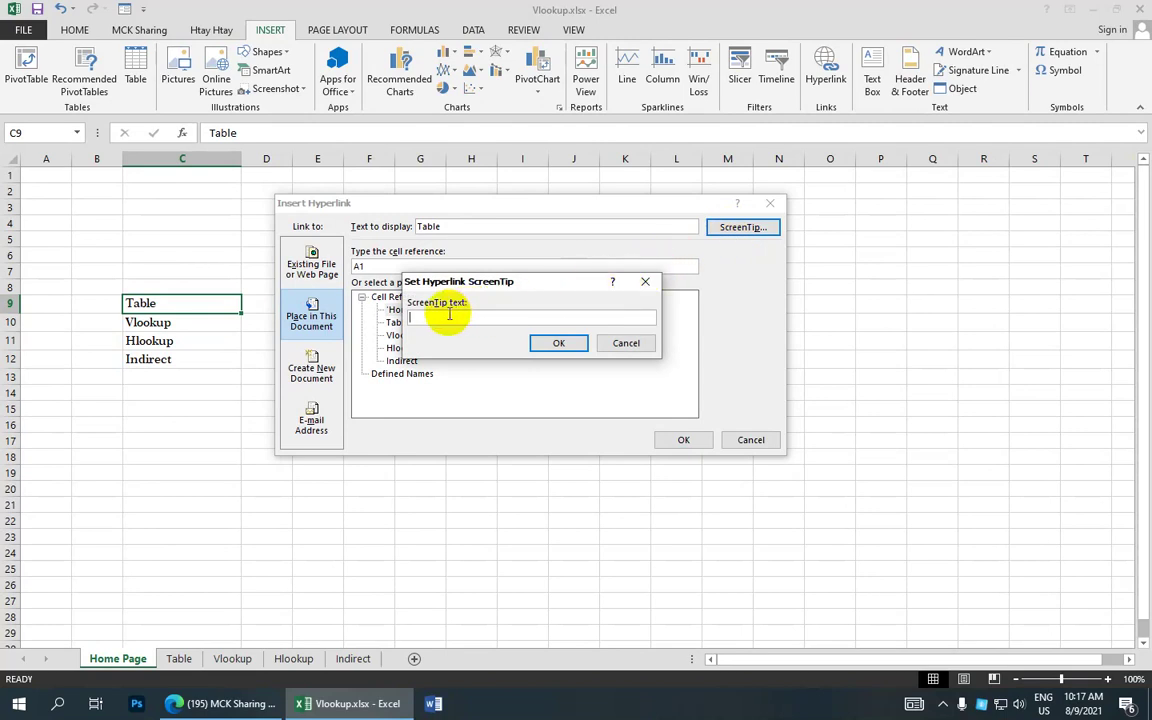
{"action": "type", "text": "Click To View Table"}
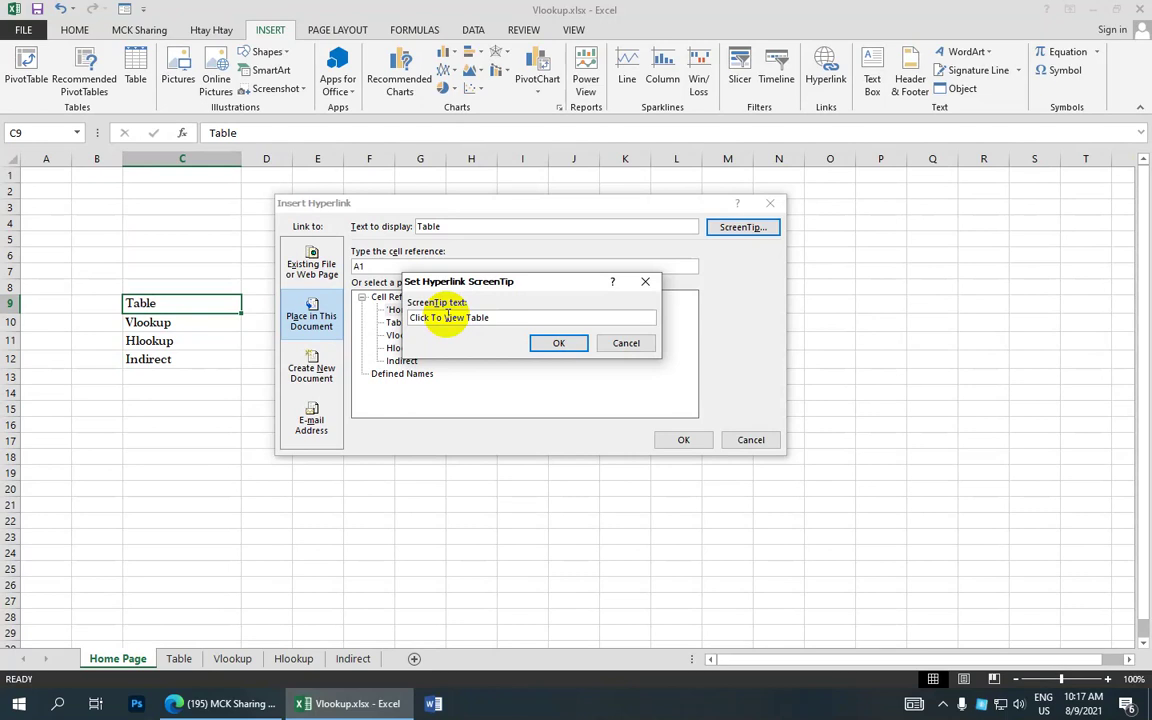
{"action": "left_click", "coordinate": [543, 343]}
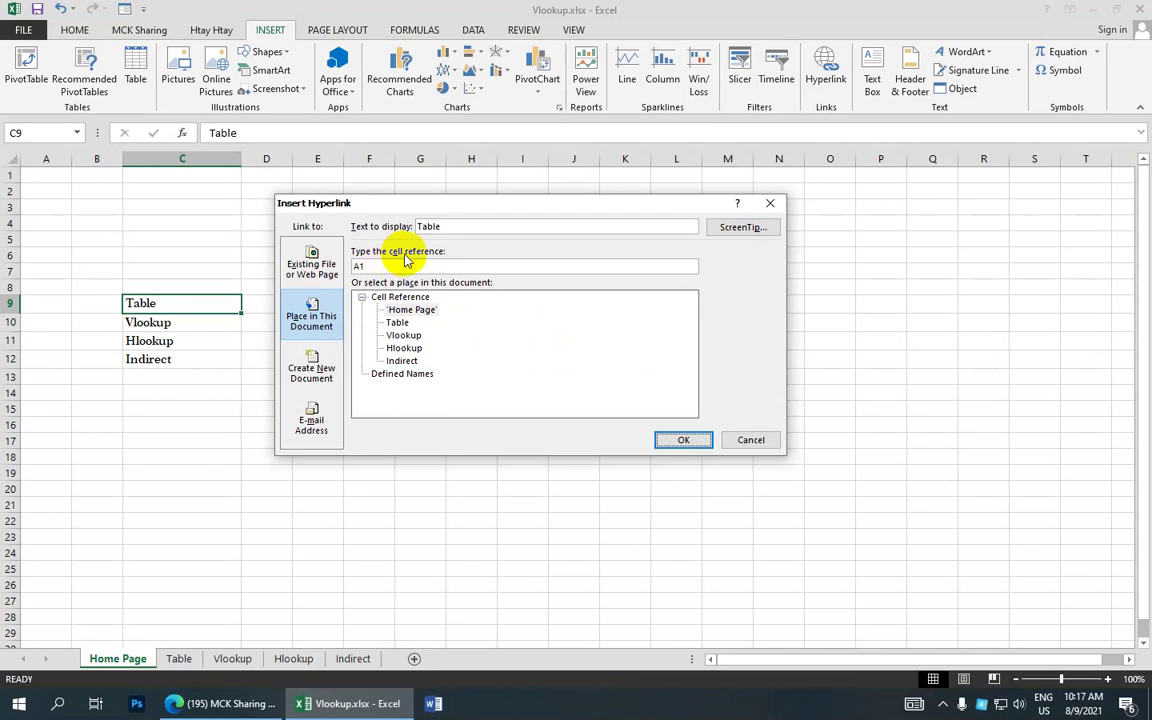
- Point the C9 link at cell A15 of the Table sheet and apply it
{"action": "left_click", "coordinate": [405, 265]}
{"action": "type", "text": "5"}
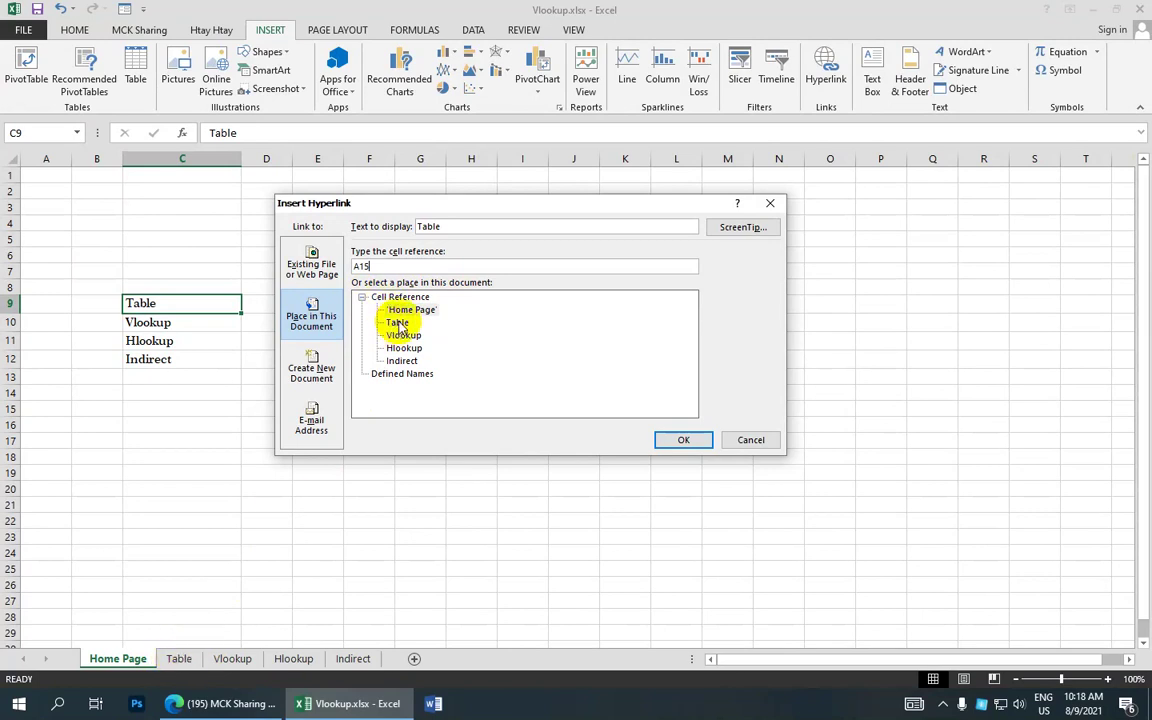
{"action": "left_click", "coordinate": [399, 324]}
{"action": "left_click", "coordinate": [665, 440]}
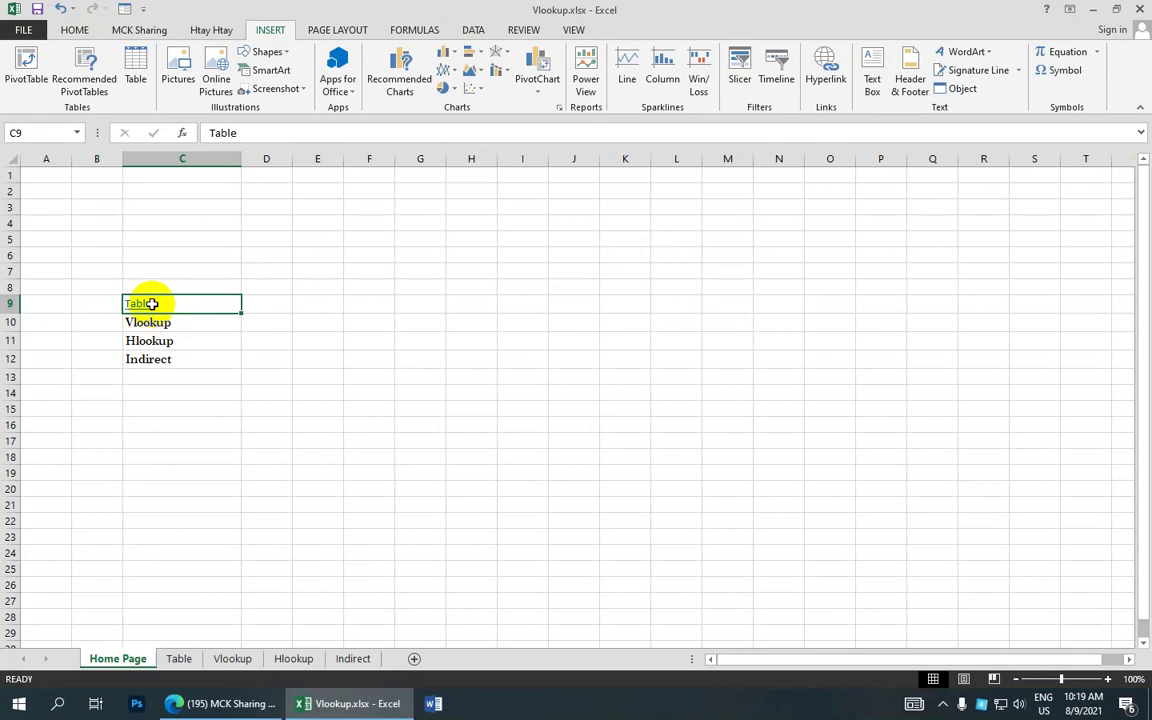
- Test the C9 Table link twice, landing on cell A15 of the Table sheet
{"action": "left_click", "coordinate": [151, 304]}
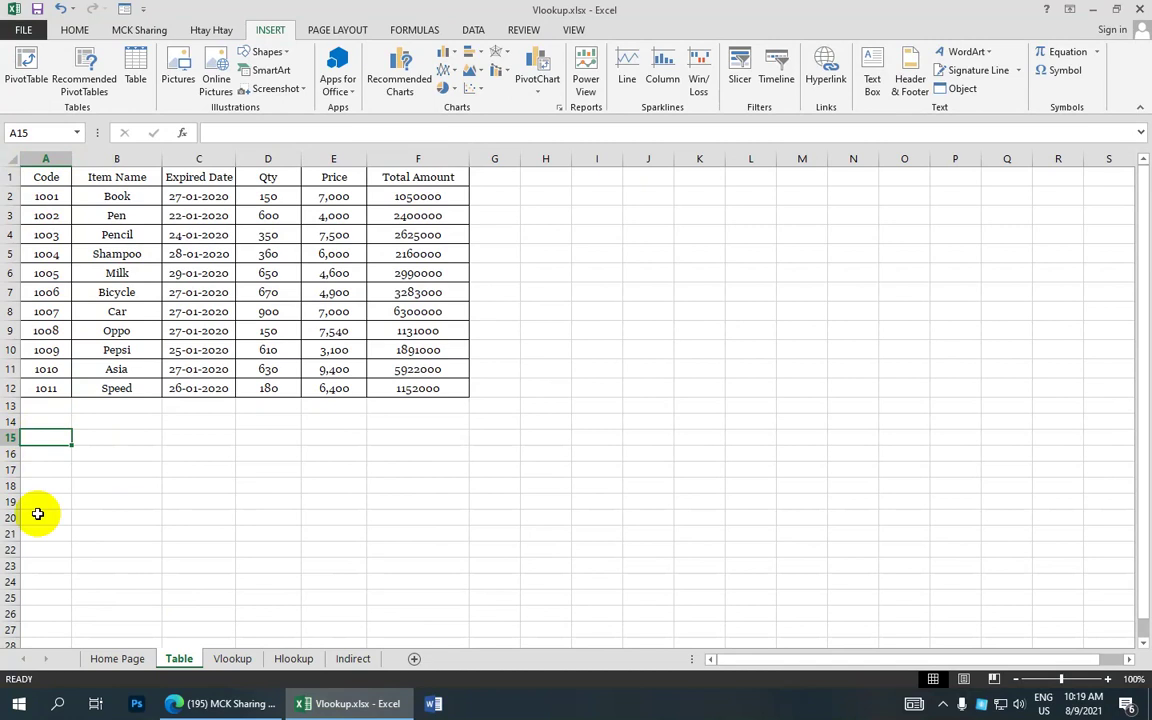
{"action": "left_click", "coordinate": [112, 660]}
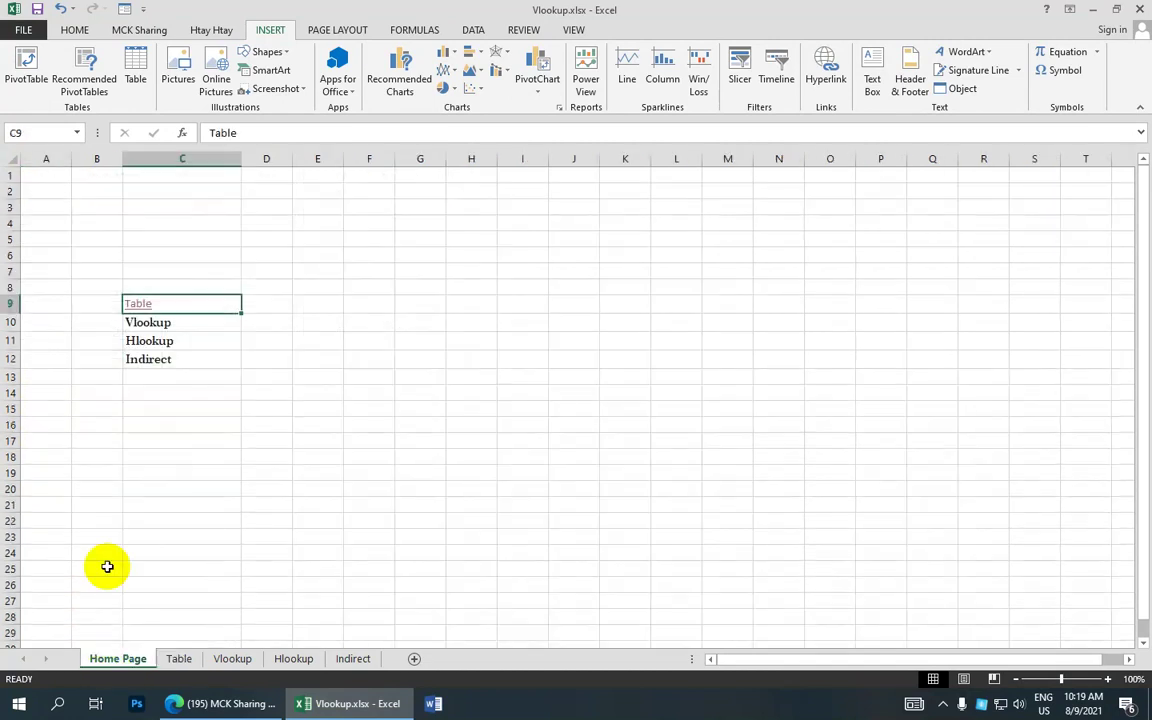
{"action": "left_click", "coordinate": [183, 664]}
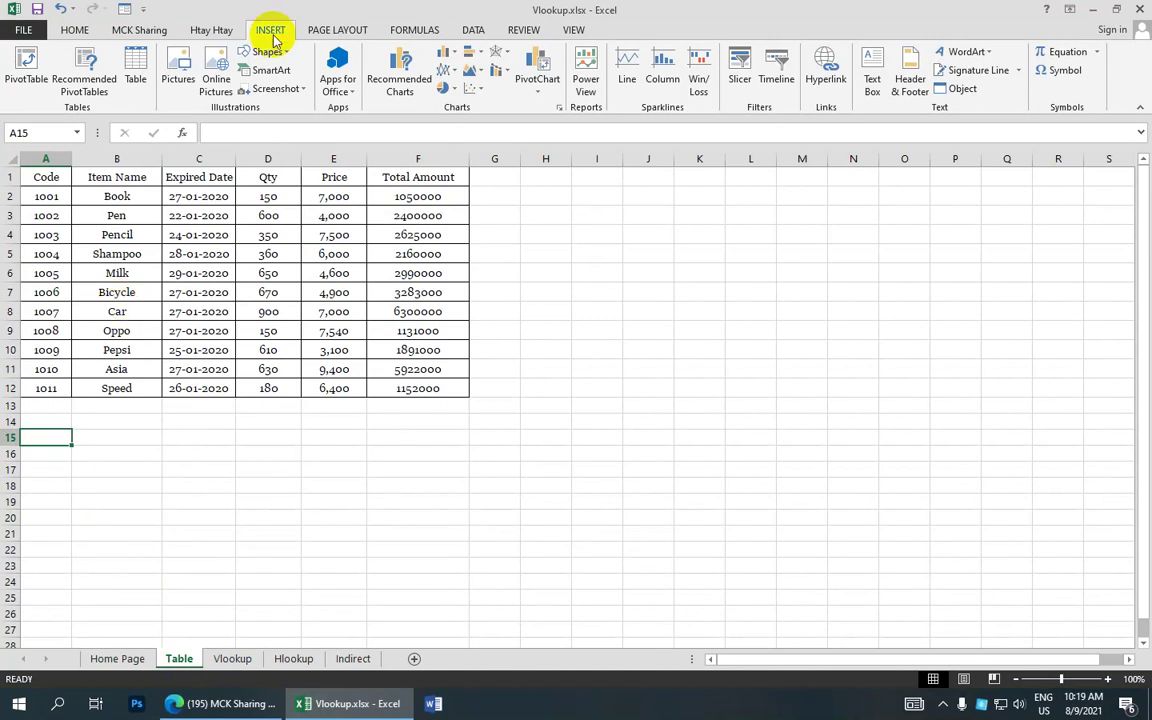
- Start a 'Home Page' hyperlink in A15 with ScreenTip 'Click To View Home Page'
{"action": "left_click", "coordinate": [826, 85]}
{"action": "type", "text": "Home Page"}
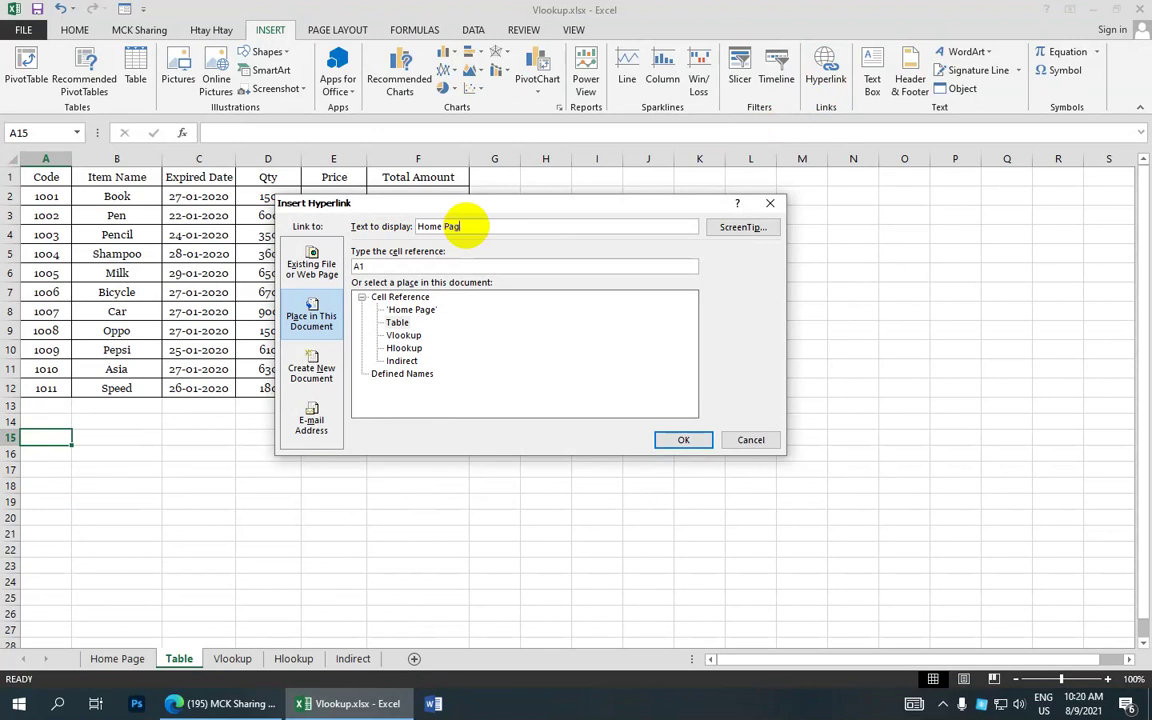
{"action": "left_click", "coordinate": [743, 229]}
{"action": "type", "text": "Click To View Home"}
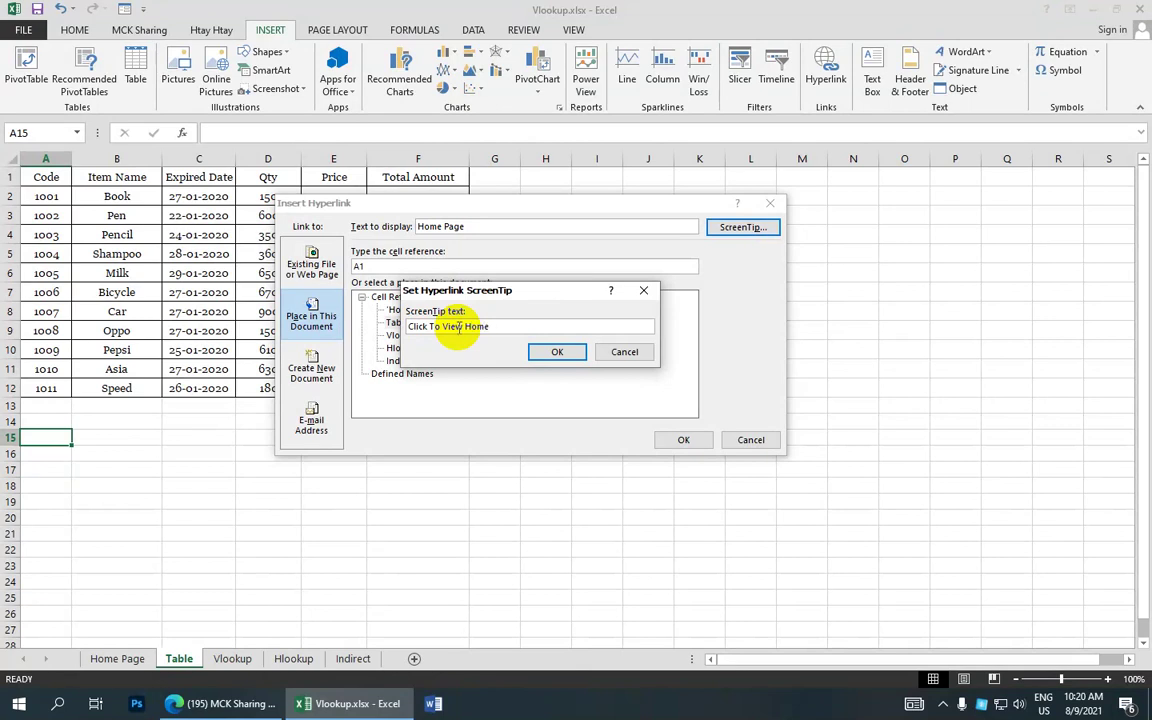
{"action": "type", "text": "Page"}
{"action": "left_click", "coordinate": [538, 351]}
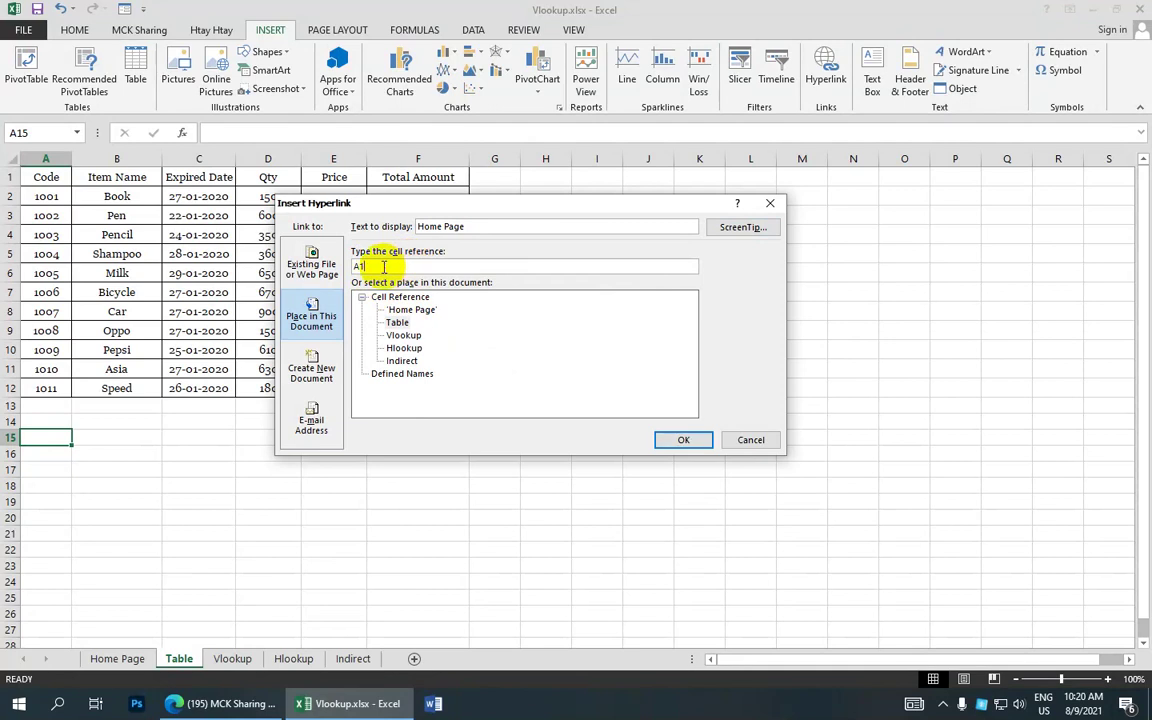
- Target cell B6 on the Home Page sheet and create the A15 link
{"action": "double_click", "coordinate": [373, 266]}
{"action": "type", "text": "B6"}
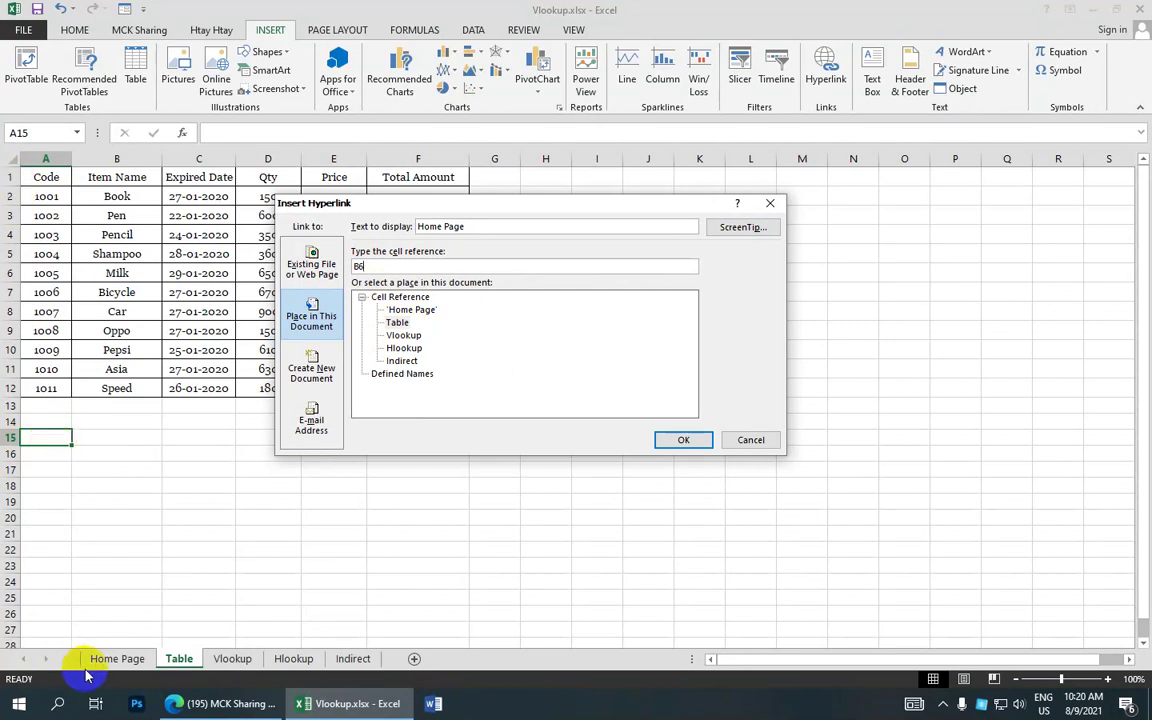
{"action": "left_click", "coordinate": [376, 267]}
{"action": "double_click", "coordinate": [432, 316]}
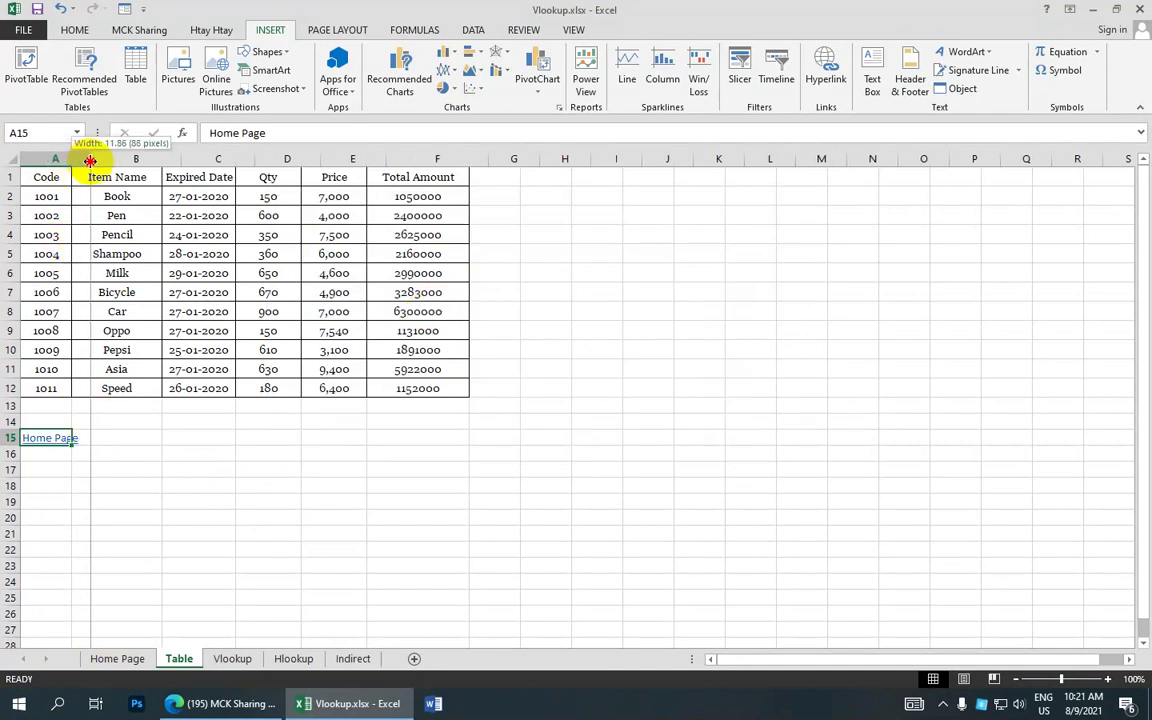
- Widen column A, then follow the A15 Home Page link back to Home Page
{"action": "left_click_drag", "start_coordinate": [71, 160], "coordinate": [93, 160]}
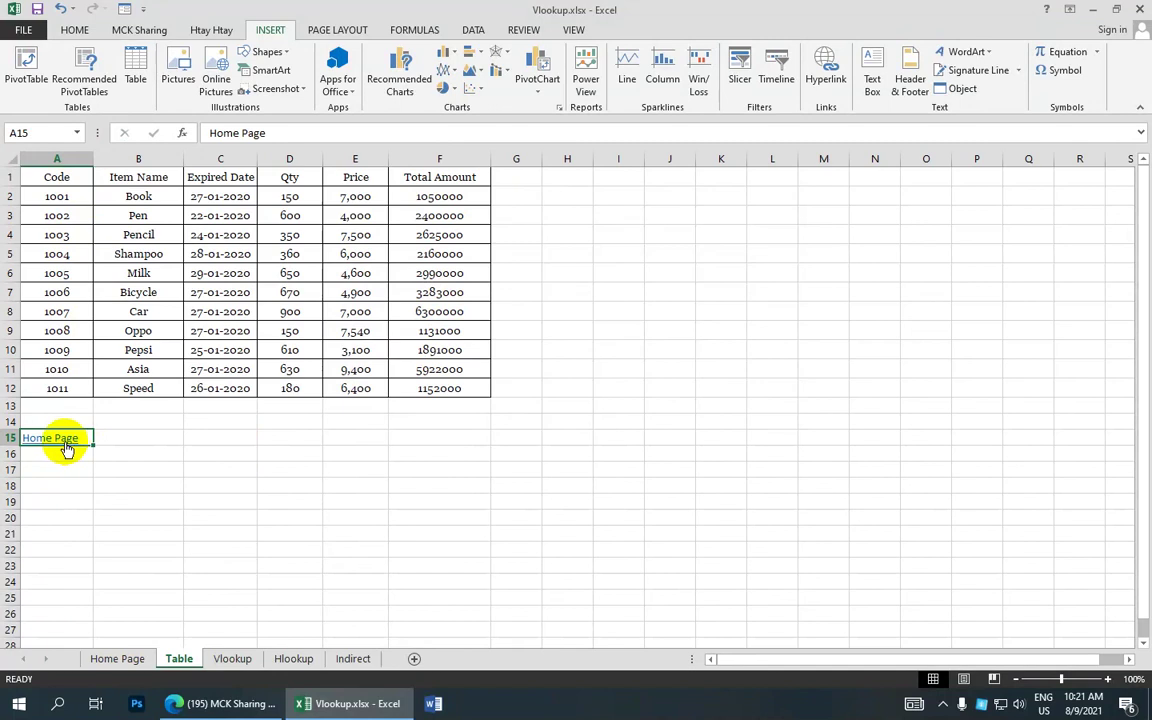
{"action": "left_click", "coordinate": [63, 446]}
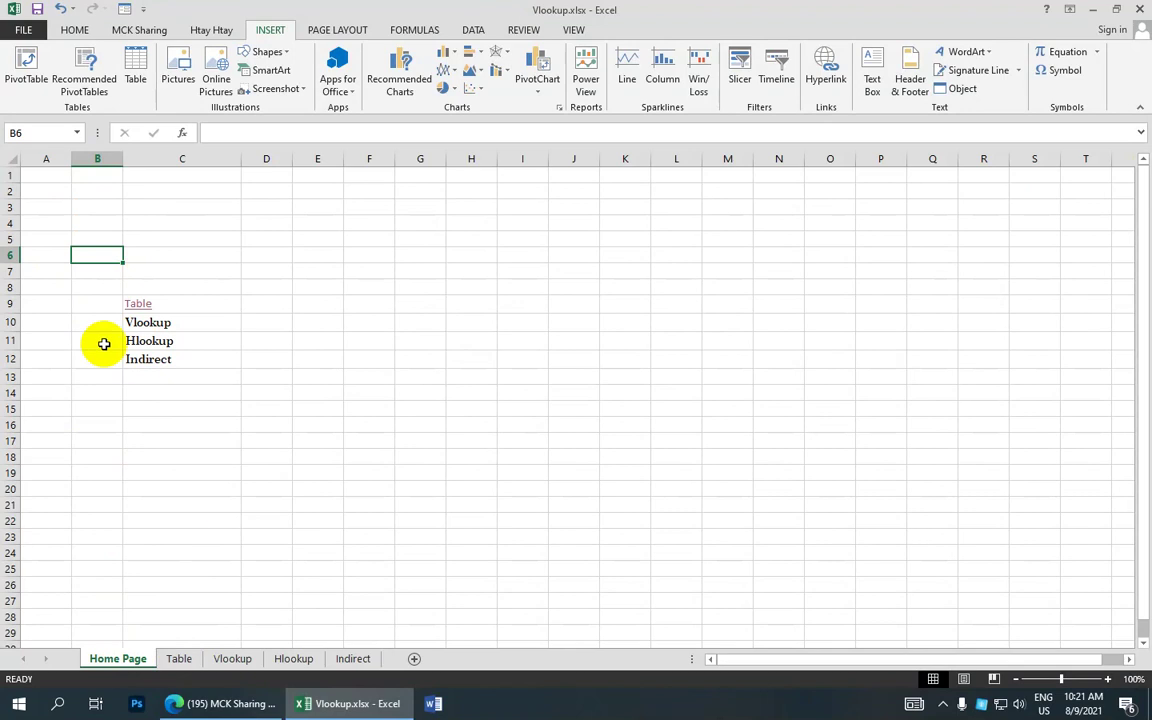
{"action": "left_click", "coordinate": [145, 313]}
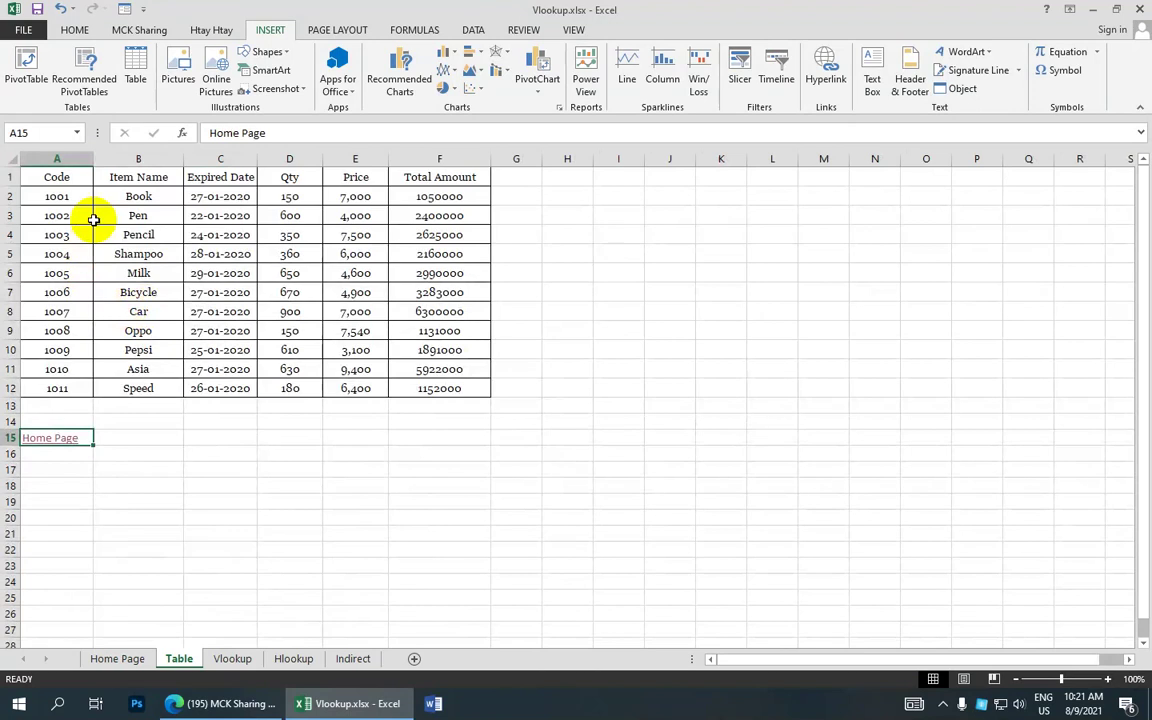
{"action": "left_click", "coordinate": [136, 661]}
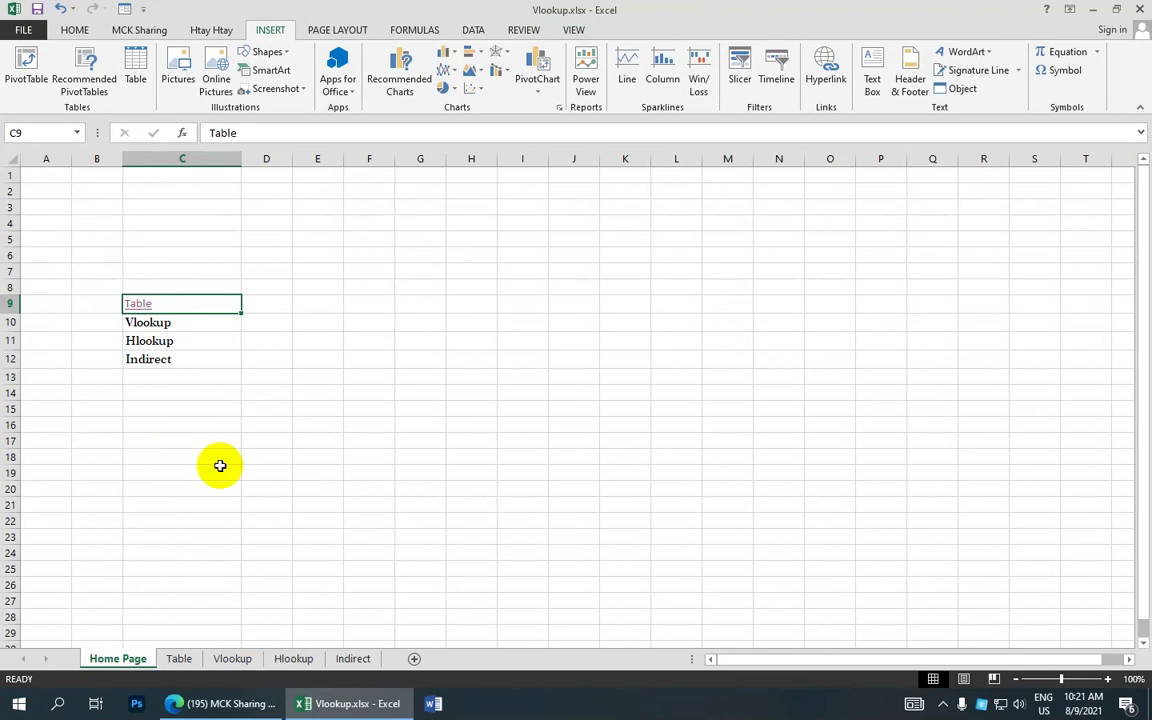
- Open the Insert Hyperlink dialog for the Hlookup entry in C11
{"action": "left_click", "coordinate": [218, 343]}
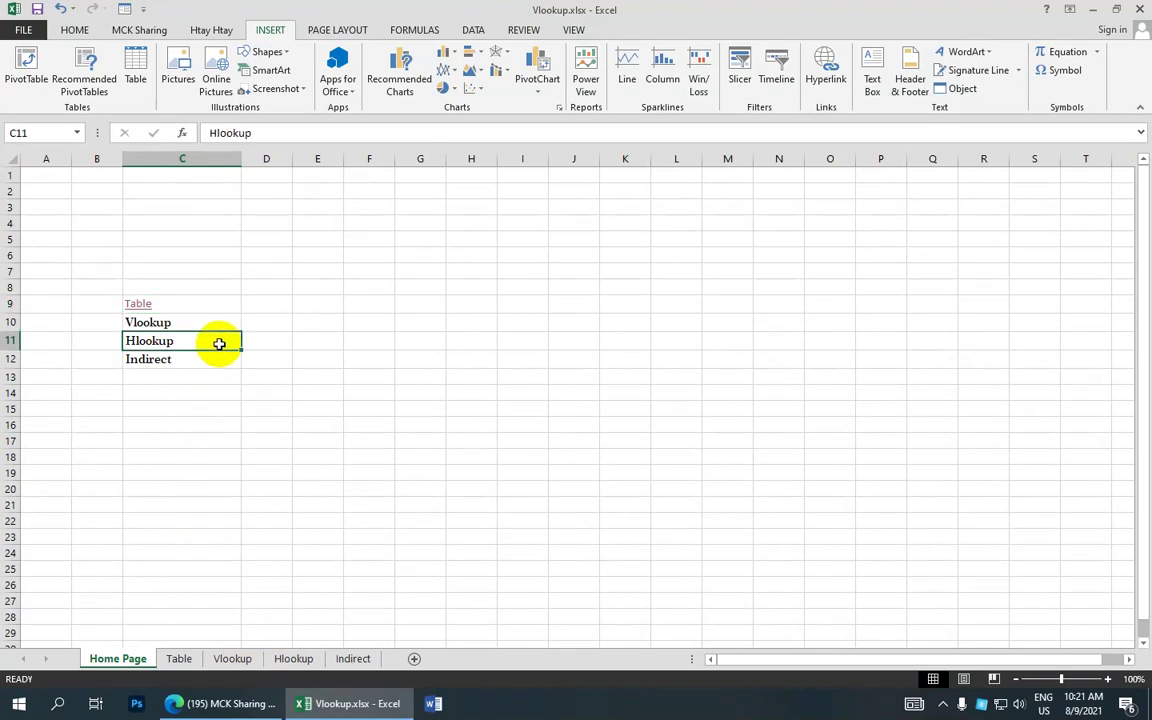
{"action": "left_click", "coordinate": [825, 85]}
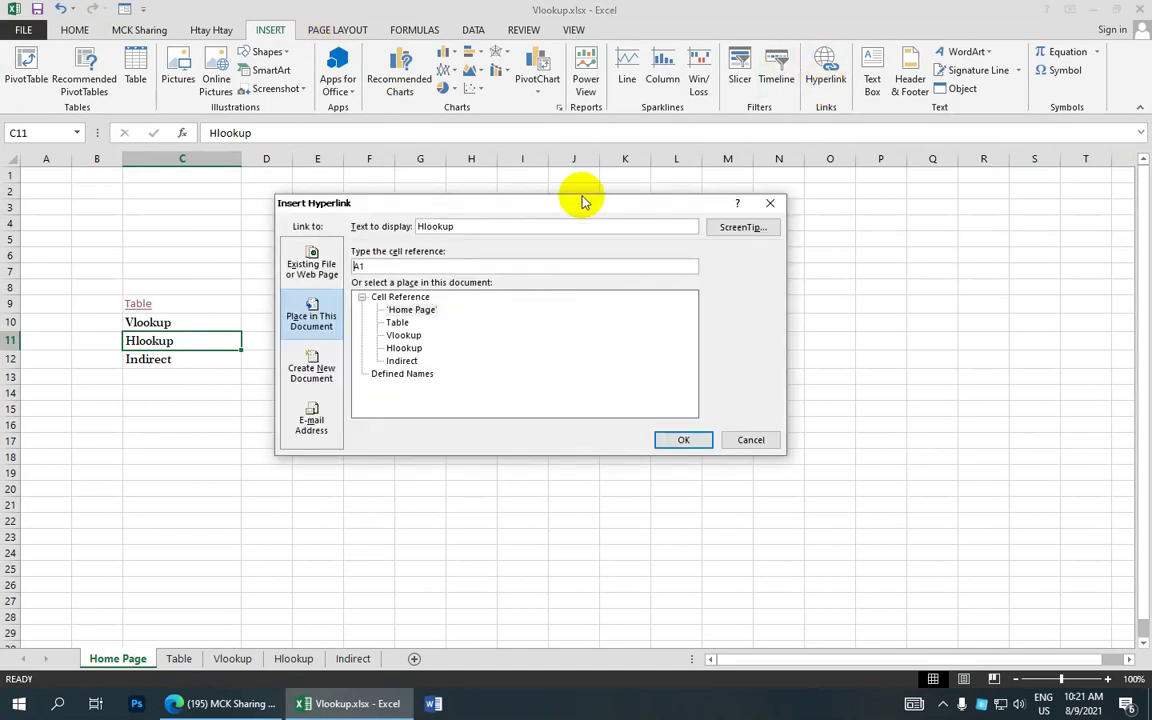
{"action": "left_click_drag", "start_coordinate": [565, 203], "coordinate": [524, 206]}
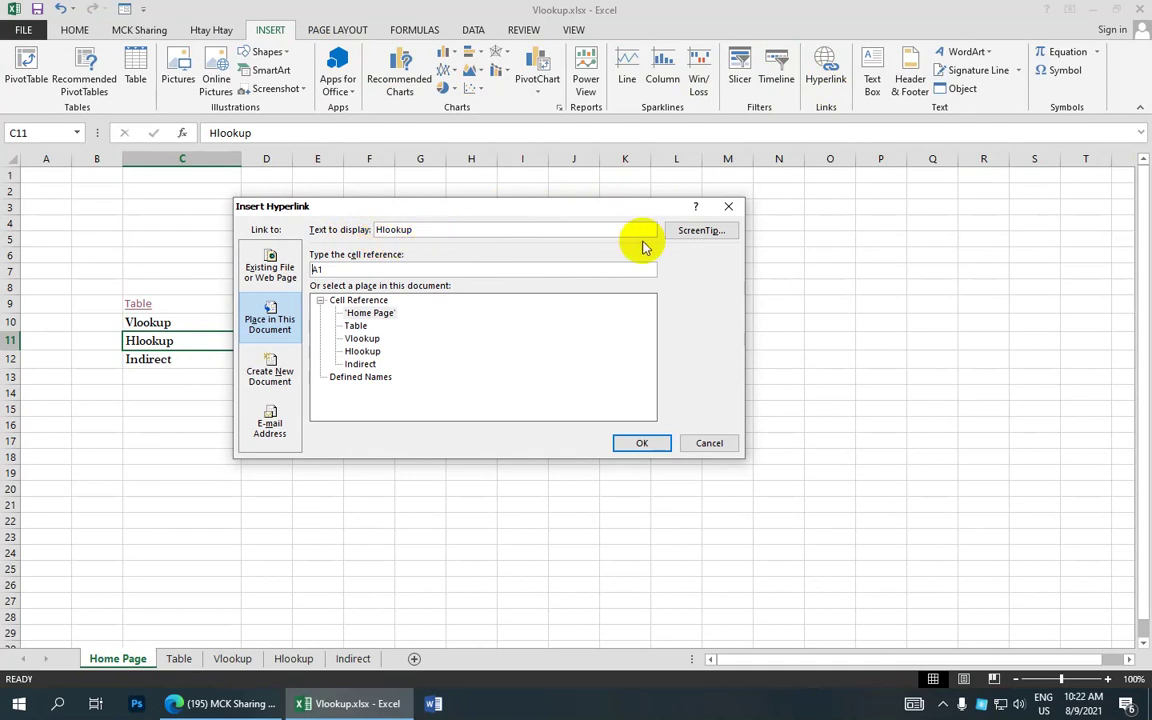
- Add ScreenTip 'Click To View Hlookup' and link C11 to Hlookup sheet cell A4
{"action": "left_click", "coordinate": [711, 236]}
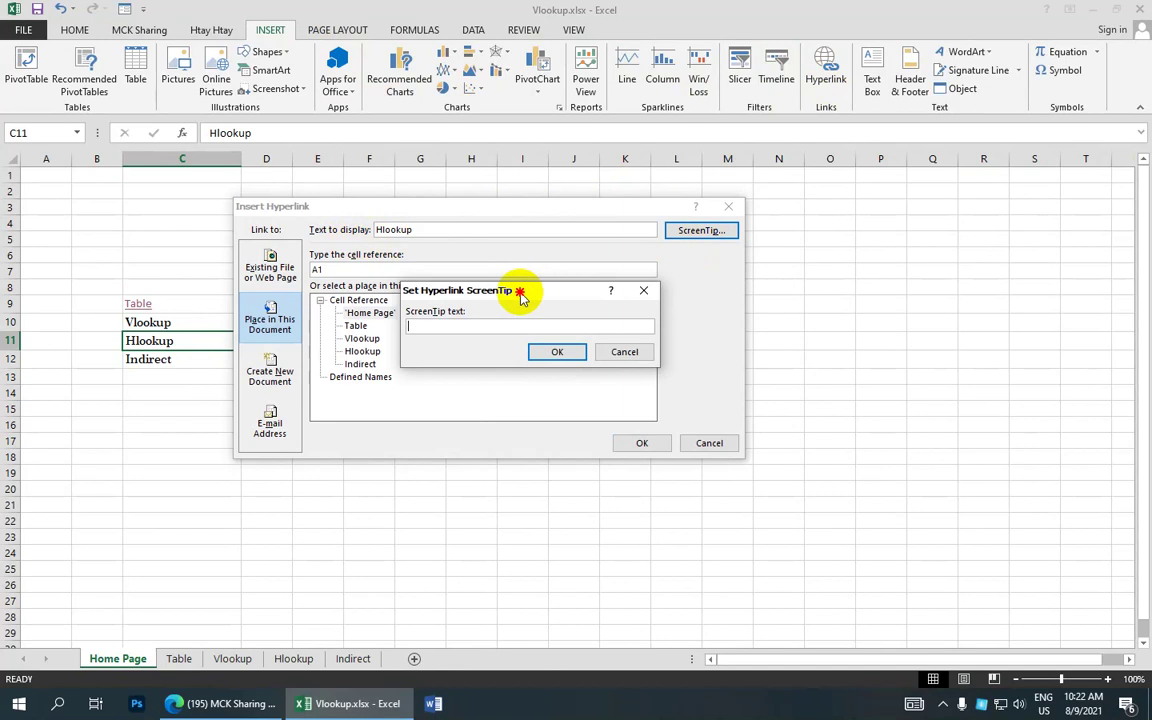
{"action": "left_click_drag", "start_coordinate": [540, 292], "coordinate": [516, 301]}
{"action": "type", "text": "Click T"}
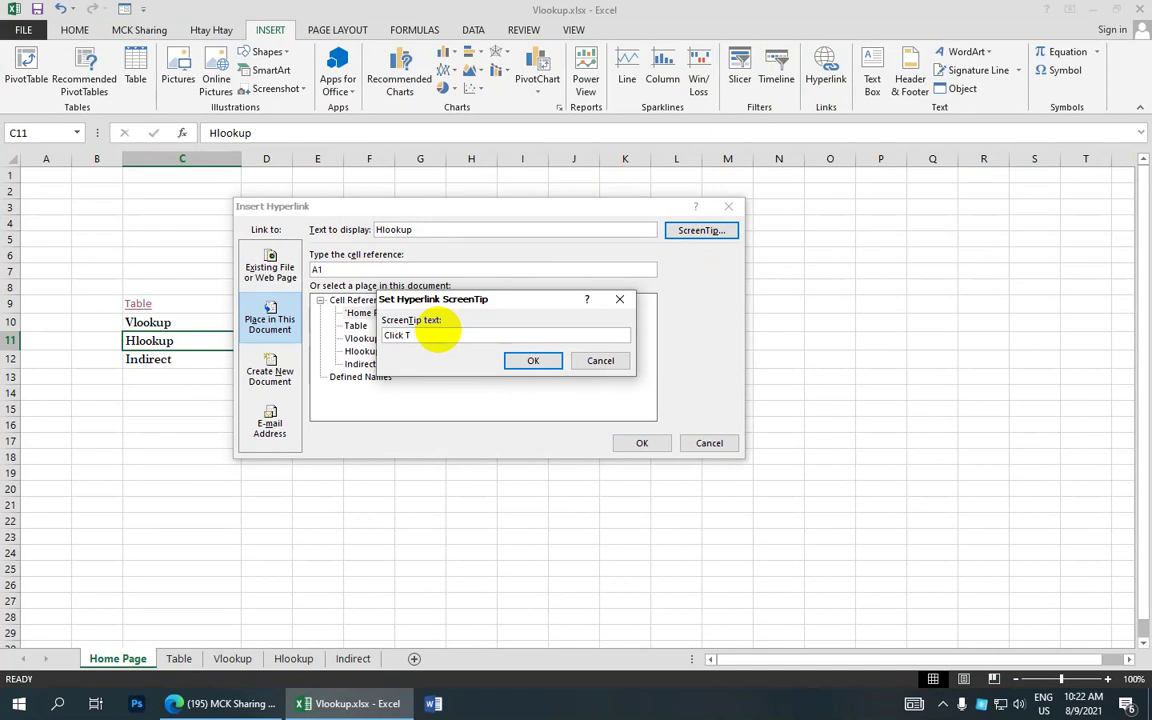
{"action": "type", "text": "o View Hlookup"}
{"action": "left_click", "coordinate": [534, 362]}
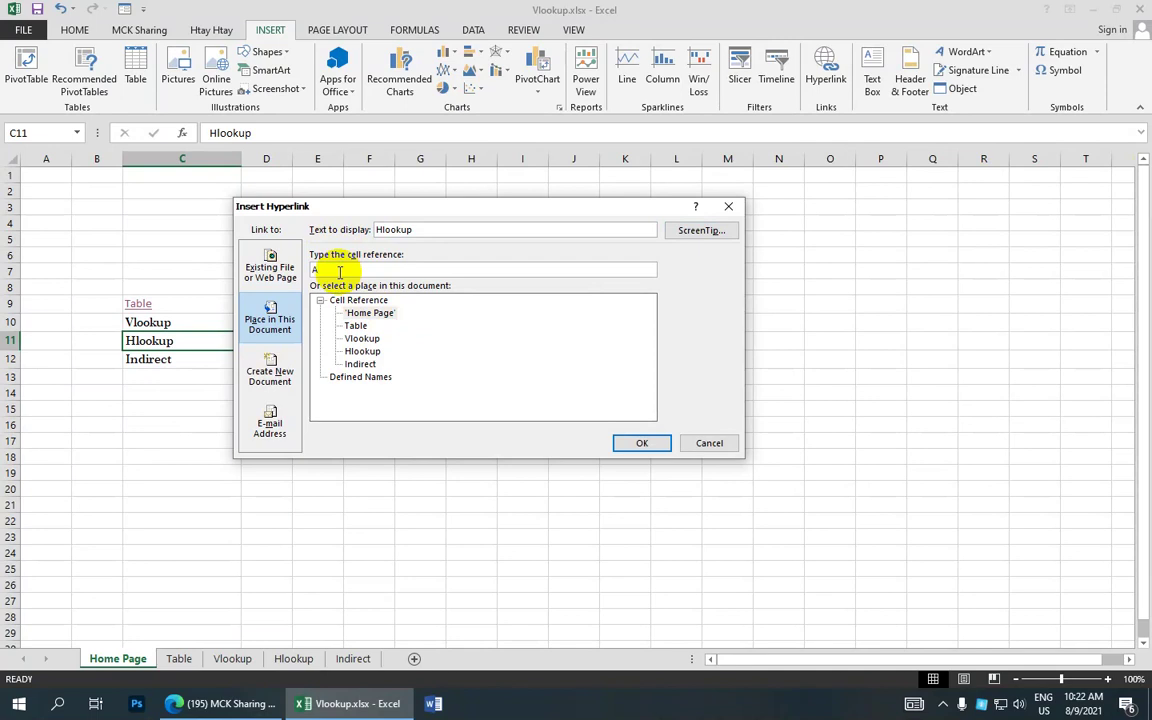
{"action": "type", "text": "4"}
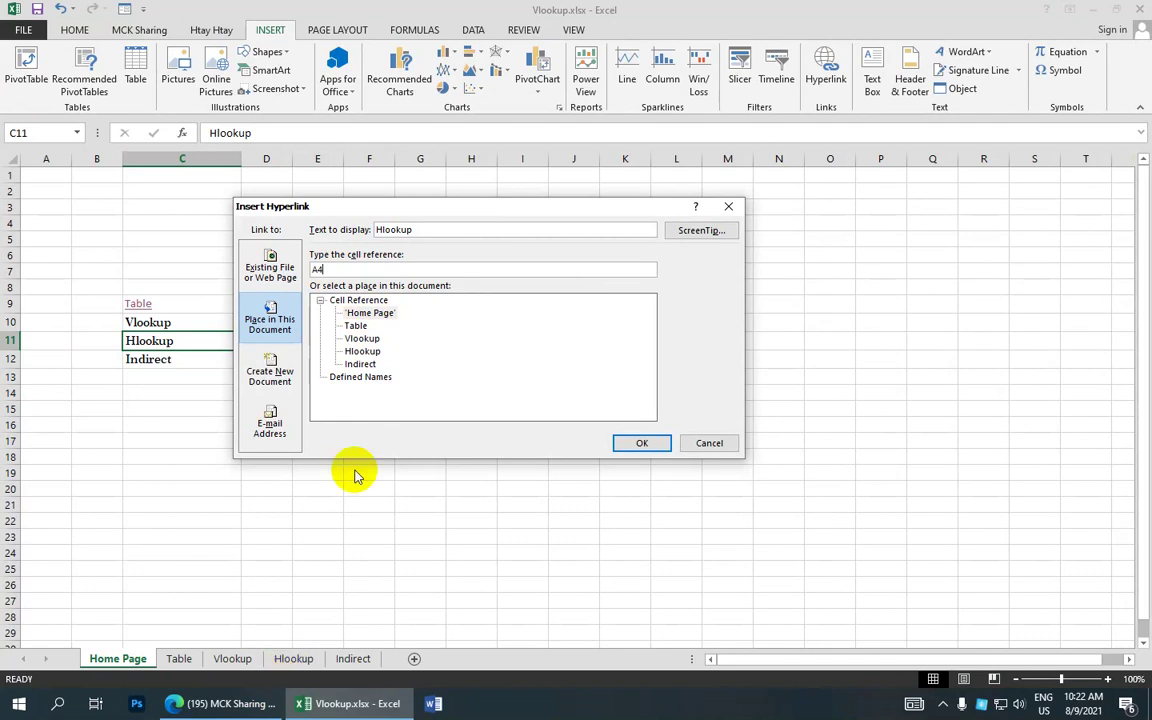
{"action": "double_click", "coordinate": [372, 354]}
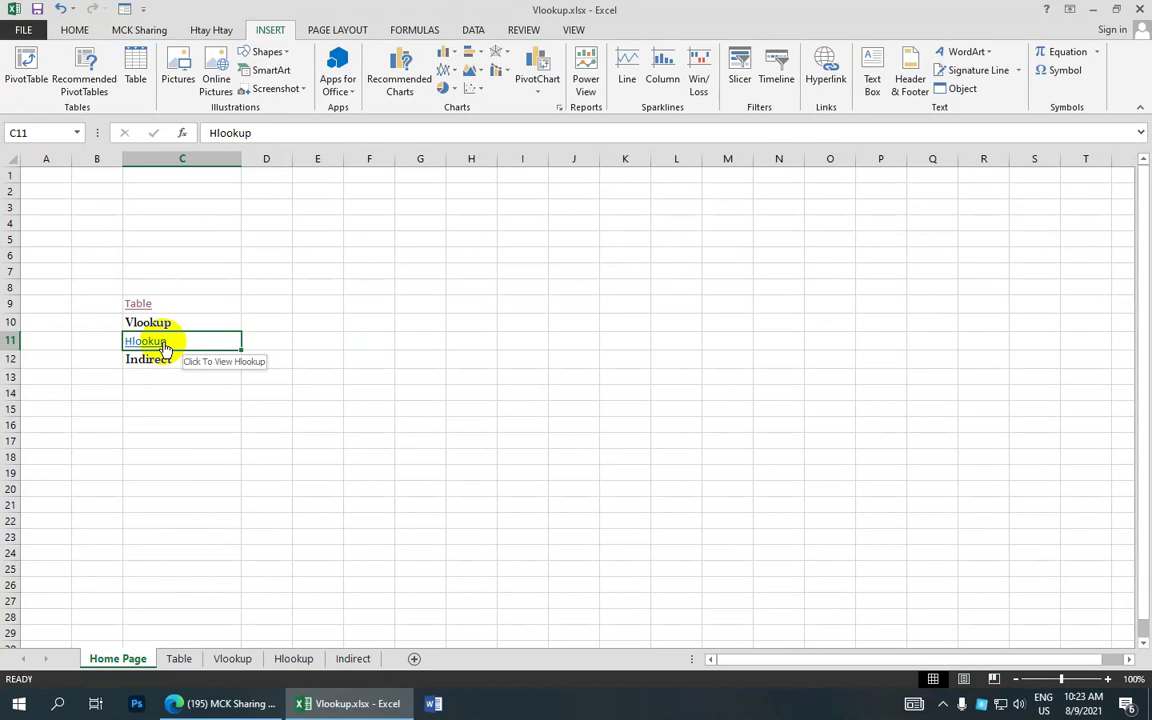
{"action": "left_click", "coordinate": [164, 343]}
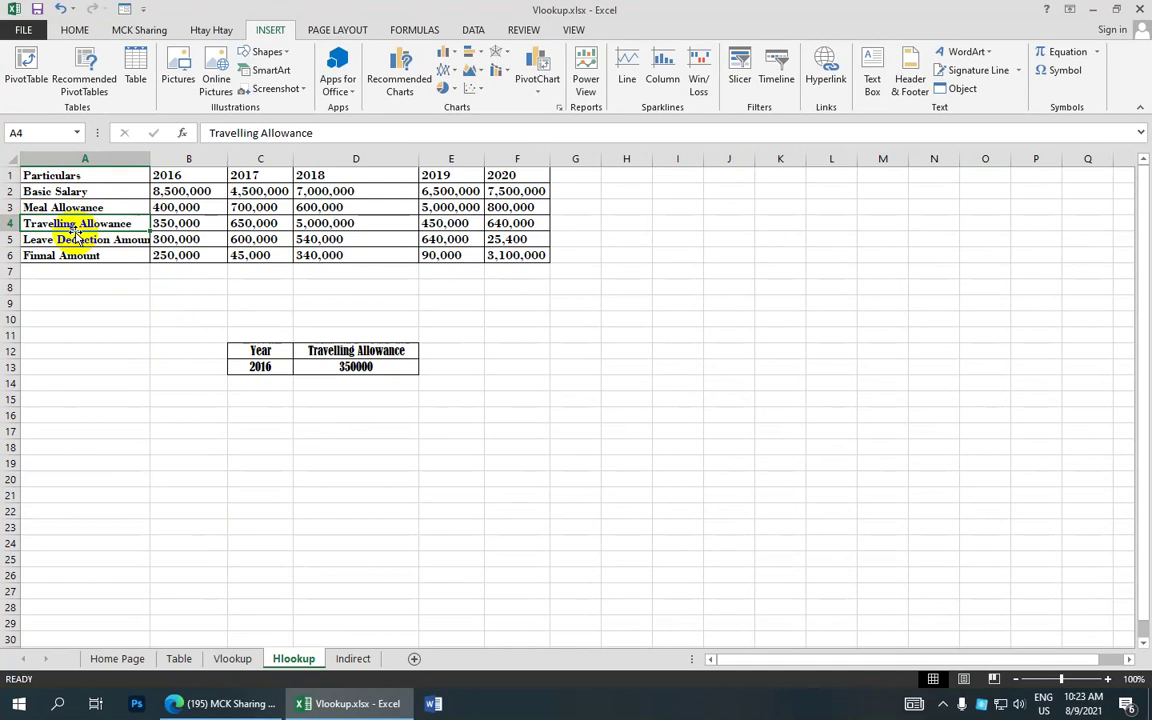
{"action": "left_click", "coordinate": [134, 664]}
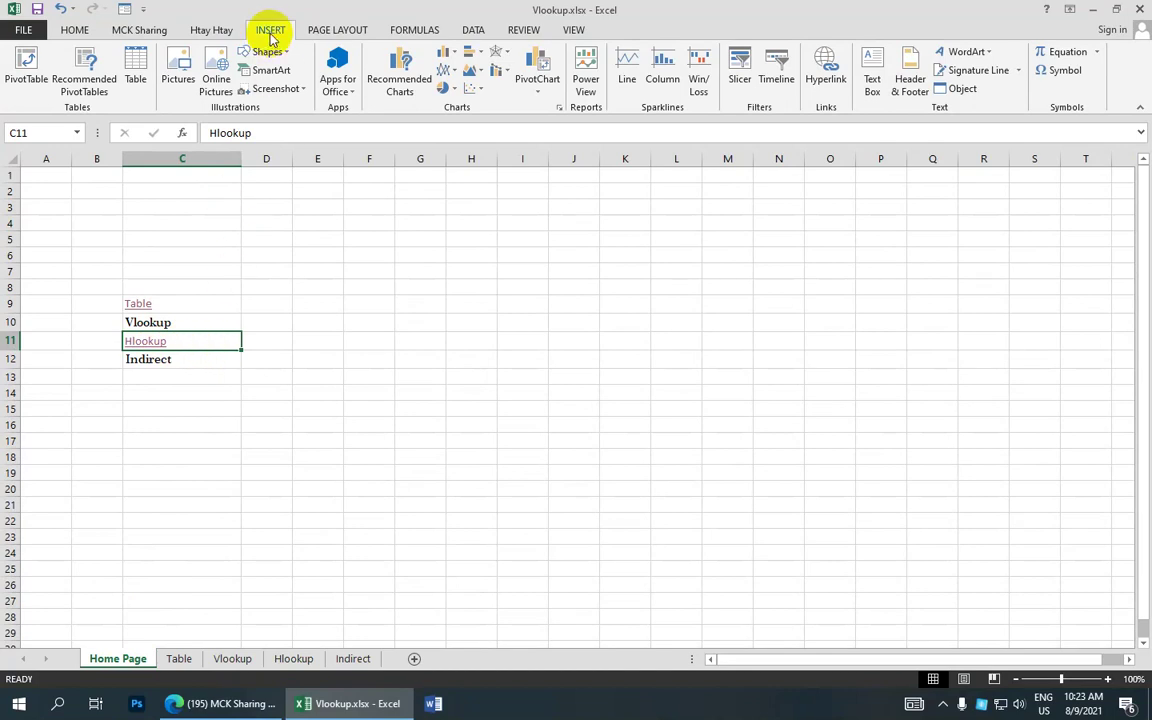
- Remove the hyperlink from Hlookup in C11, leaving it as plain text
{"action": "left_click", "coordinate": [826, 77]}
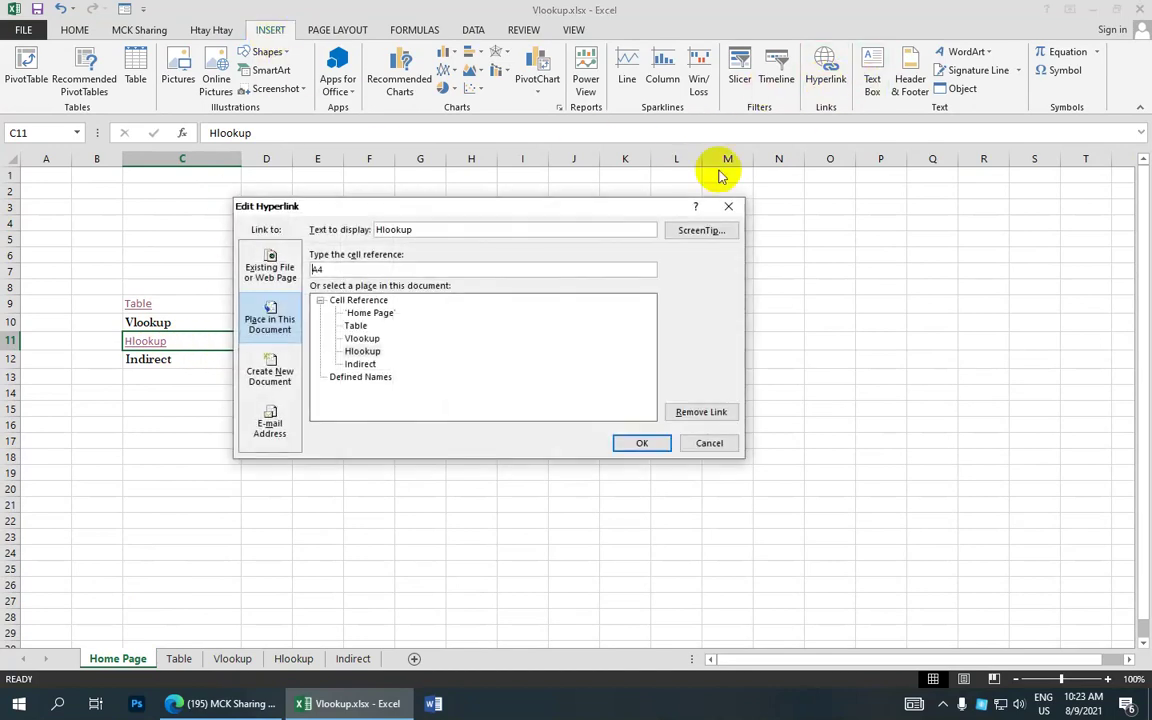
{"action": "left_click", "coordinate": [690, 418]}
{"action": "left_click", "coordinate": [175, 358]}
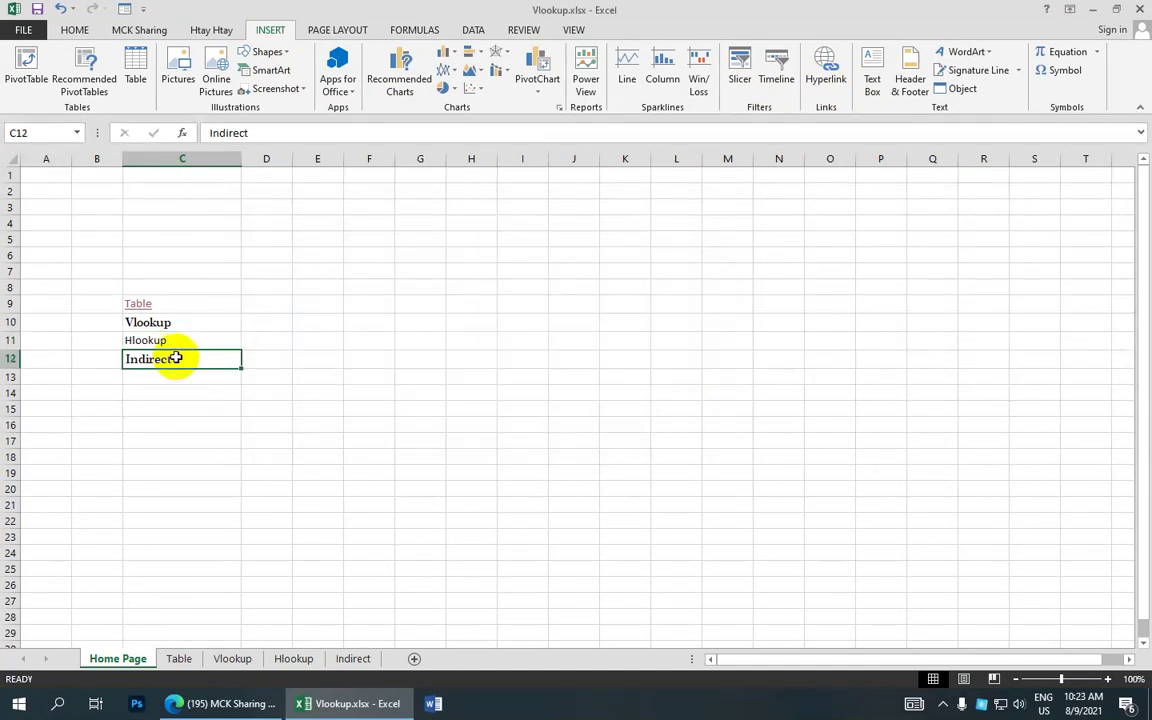
- Check C11 is plain text, then select Vlookup in C10 and bring up the Shapes gallery
{"action": "left_click", "coordinate": [168, 345]}
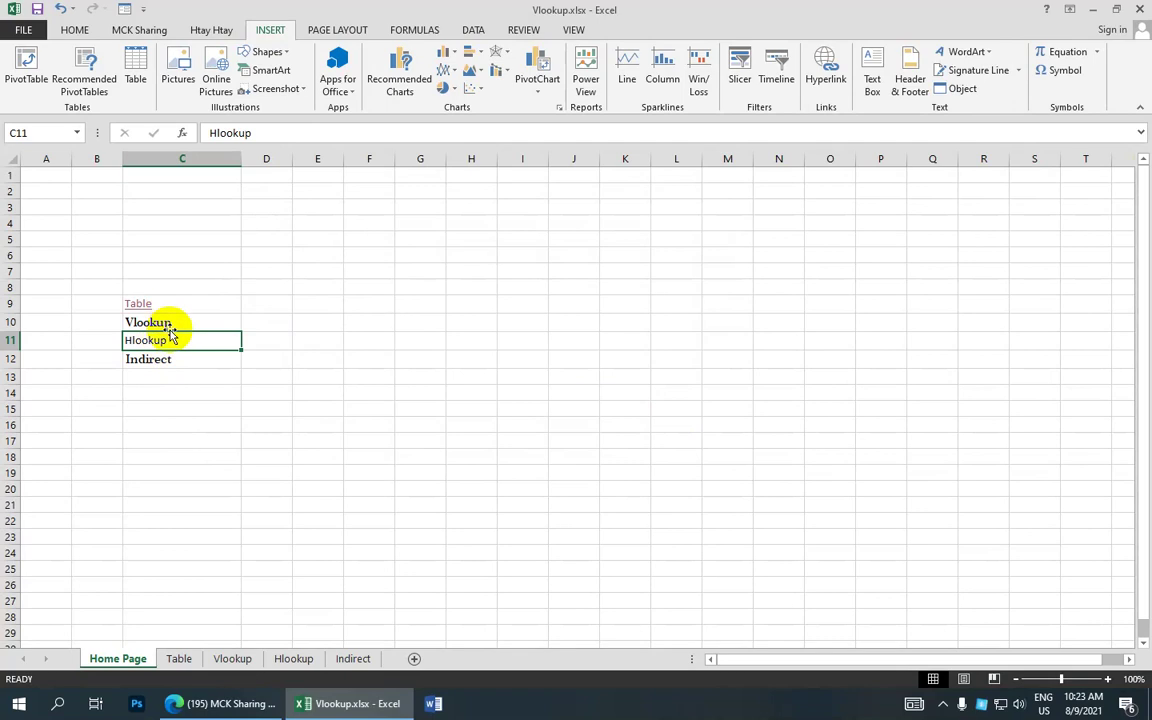
{"action": "left_click", "coordinate": [168, 324]}
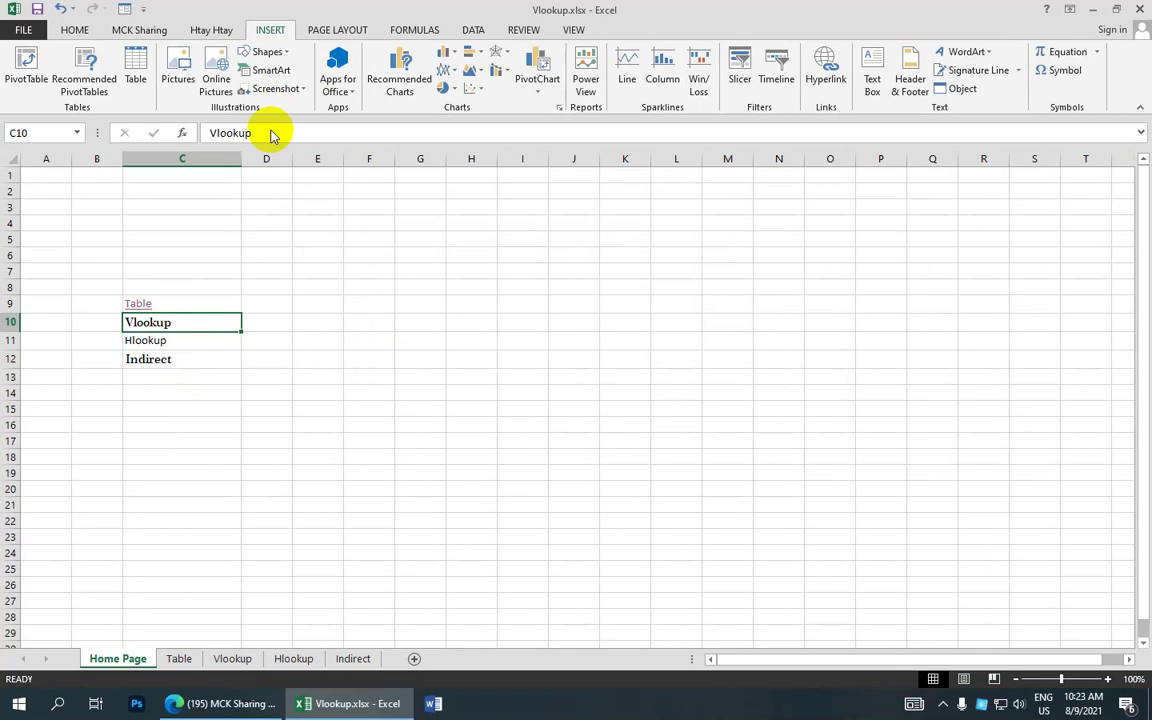
{"action": "left_click", "coordinate": [270, 54]}
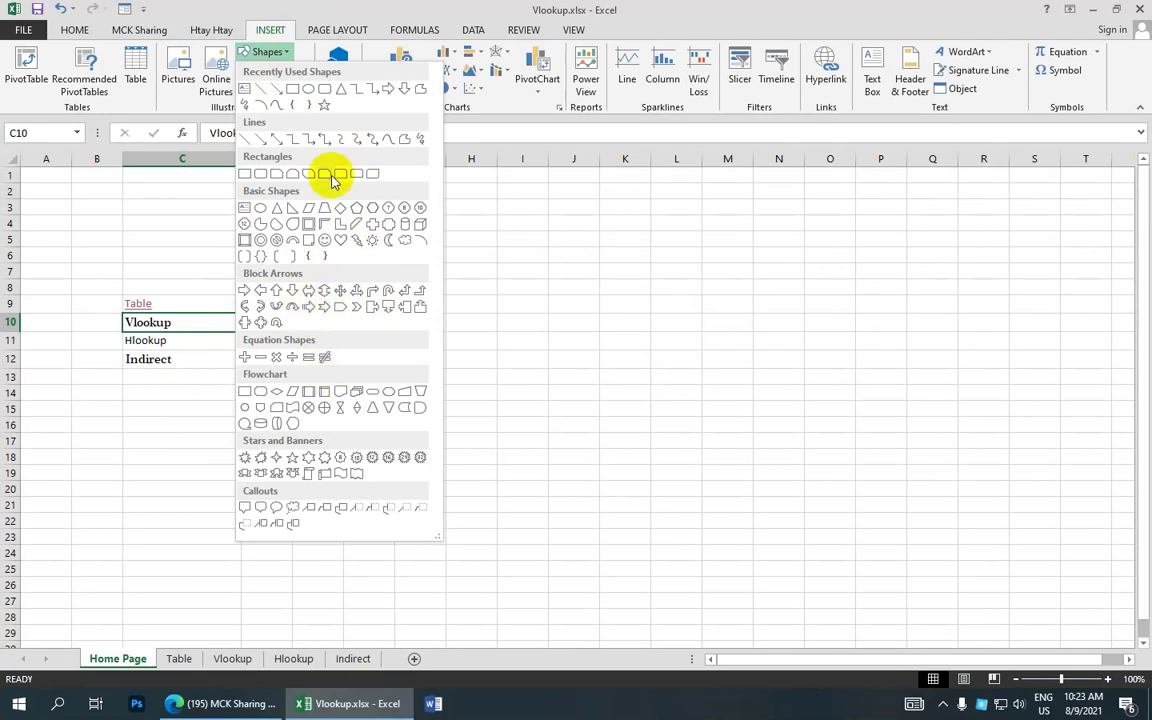
- Draw a Right Arrow shape beside the Vlookup, Hlookup and Indirect entries
{"action": "left_click", "coordinate": [390, 92]}
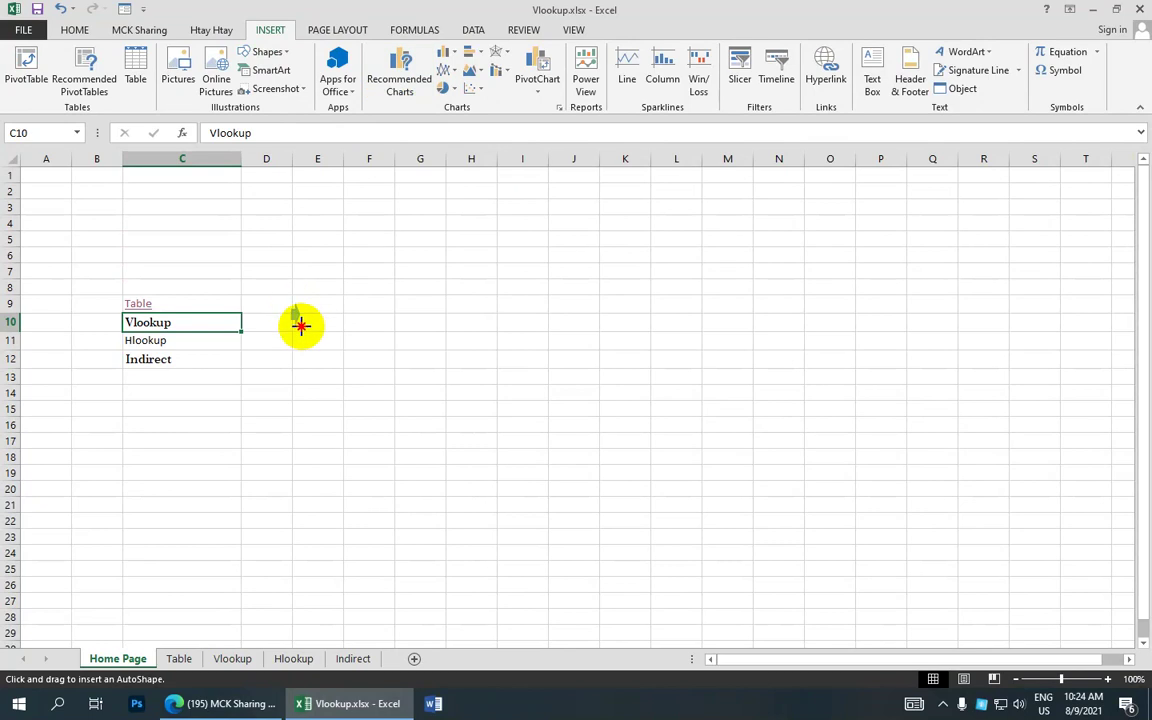
{"action": "mouse_move", "coordinate": [291, 306]}
{"action": "left_mouse_down"}
{"action": "mouse_move", "coordinate": [426, 370]}
{"action": "mouse_move", "coordinate": [347, 347]}
{"action": "left_mouse_up"}
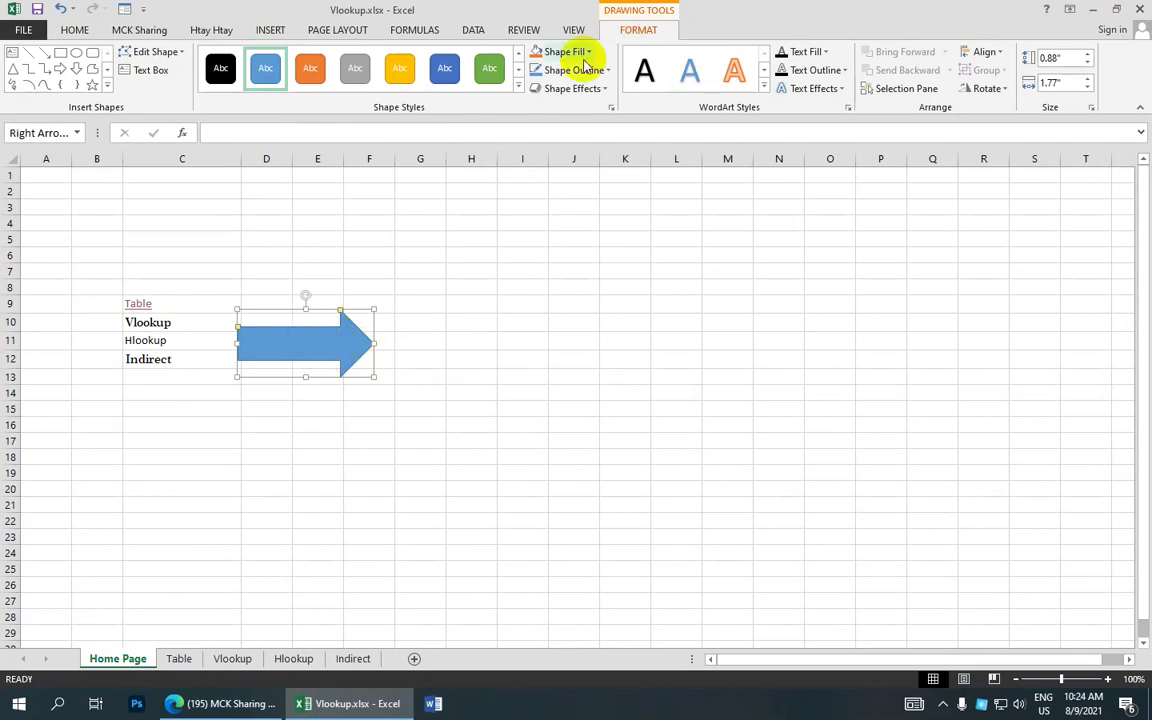
- Apply the yellow gradient shape style to the arrow and move it to cover E9:G12
{"action": "left_click", "coordinate": [518, 89]}
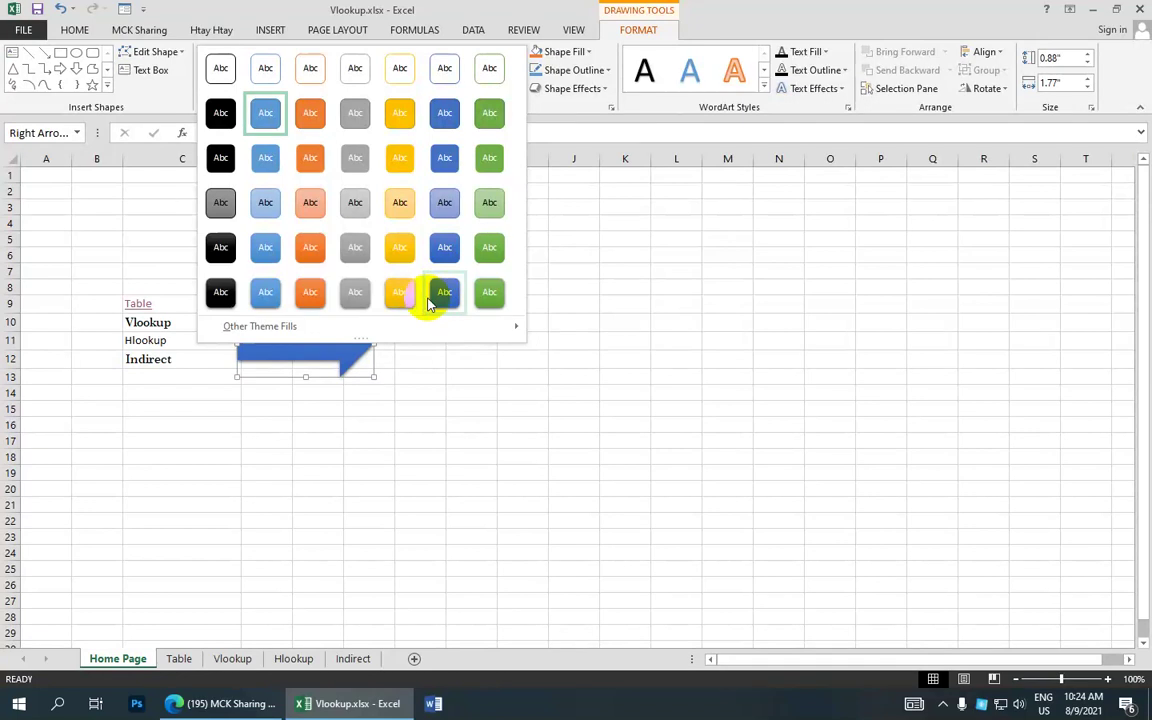
{"action": "left_click", "coordinate": [400, 258]}
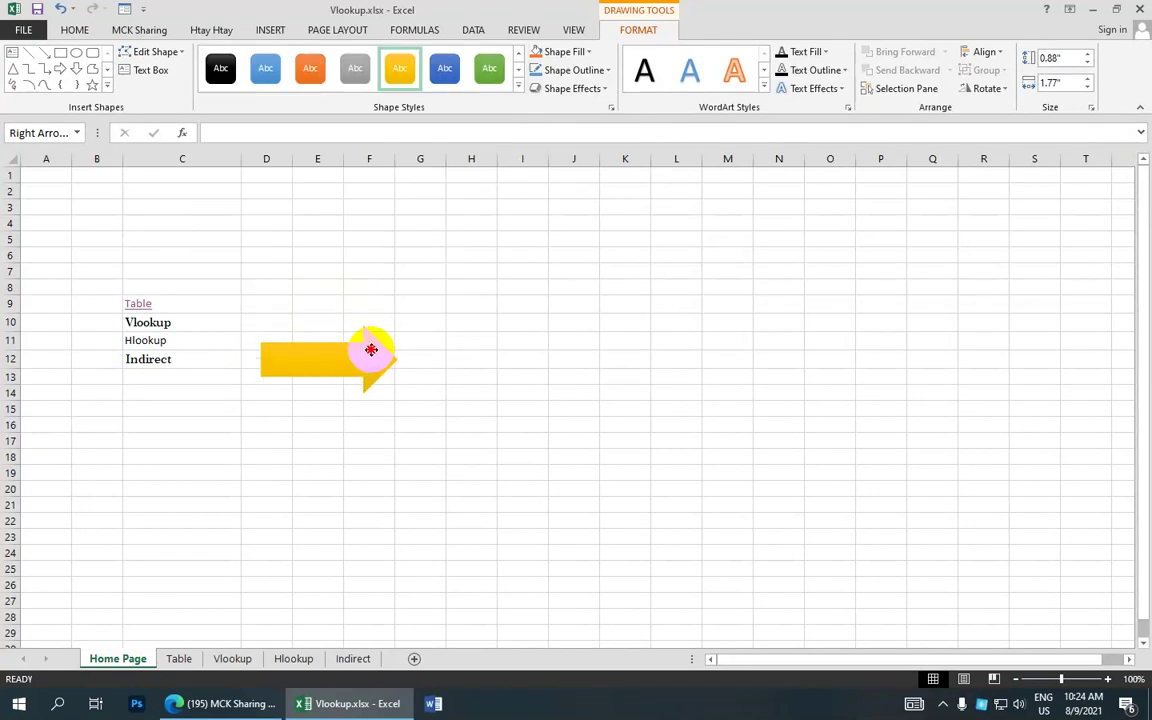
{"action": "left_click_drag", "start_coordinate": [344, 337], "coordinate": [407, 330]}
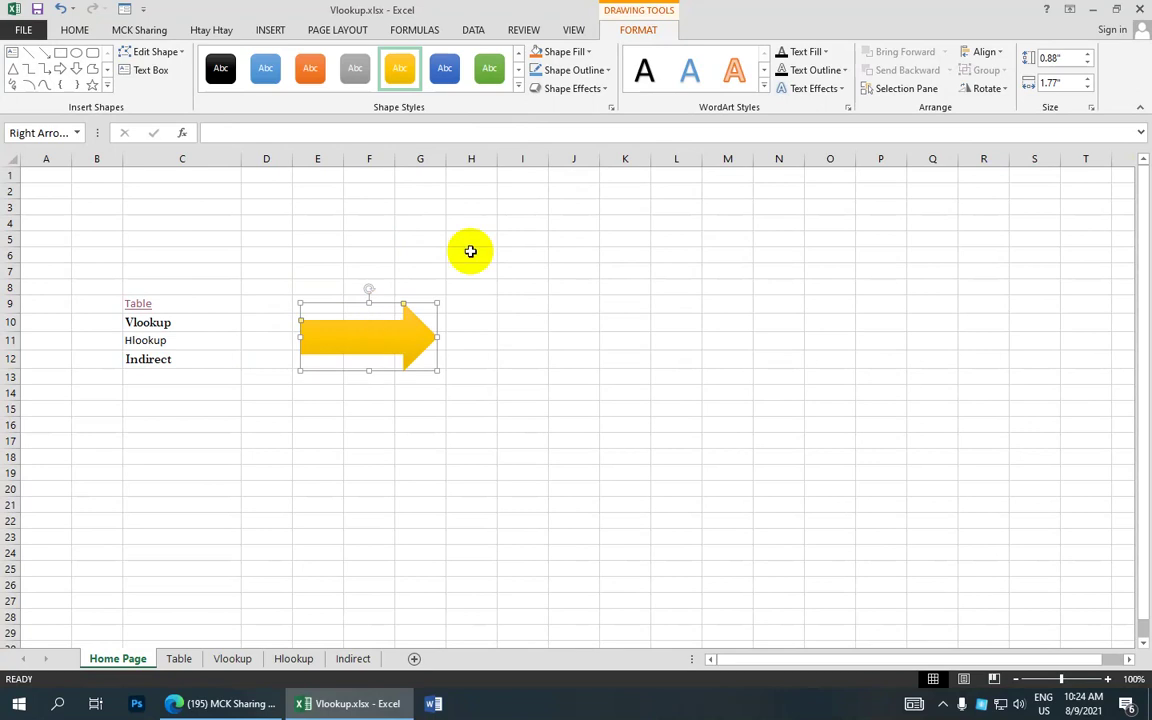
- Give the arrow a 3 pt outline in a dark brown theme colour
{"action": "left_click", "coordinate": [608, 74]}
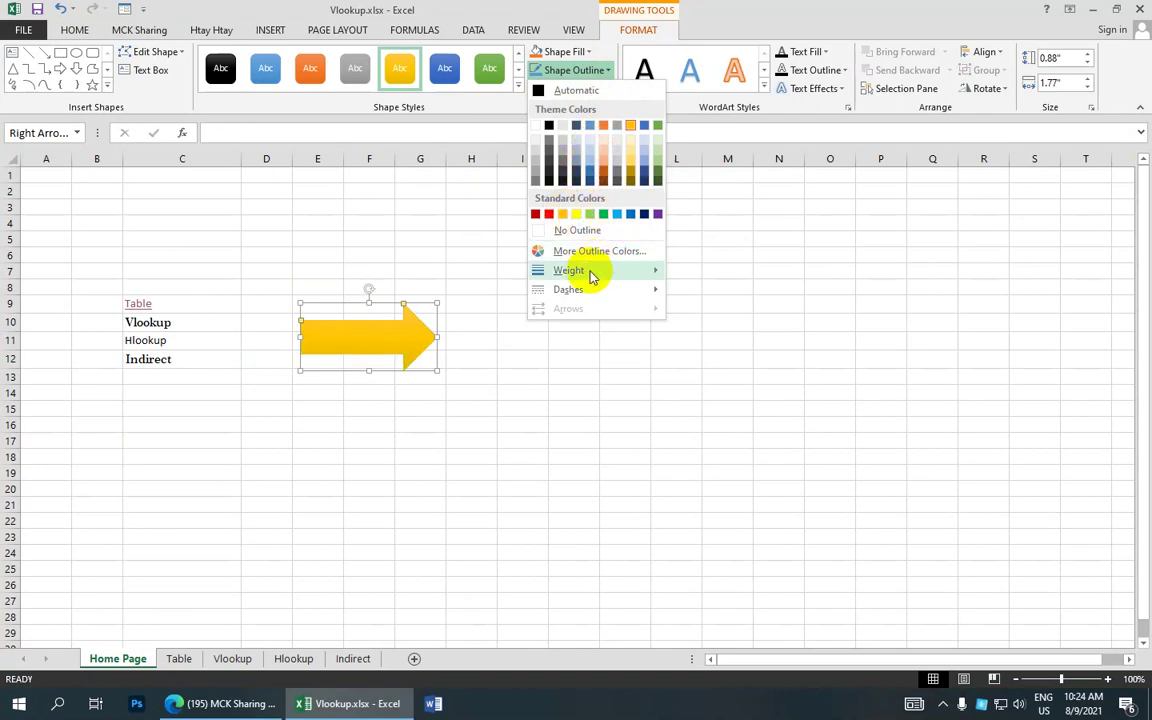
{"action": "left_click", "coordinate": [418, 341]}
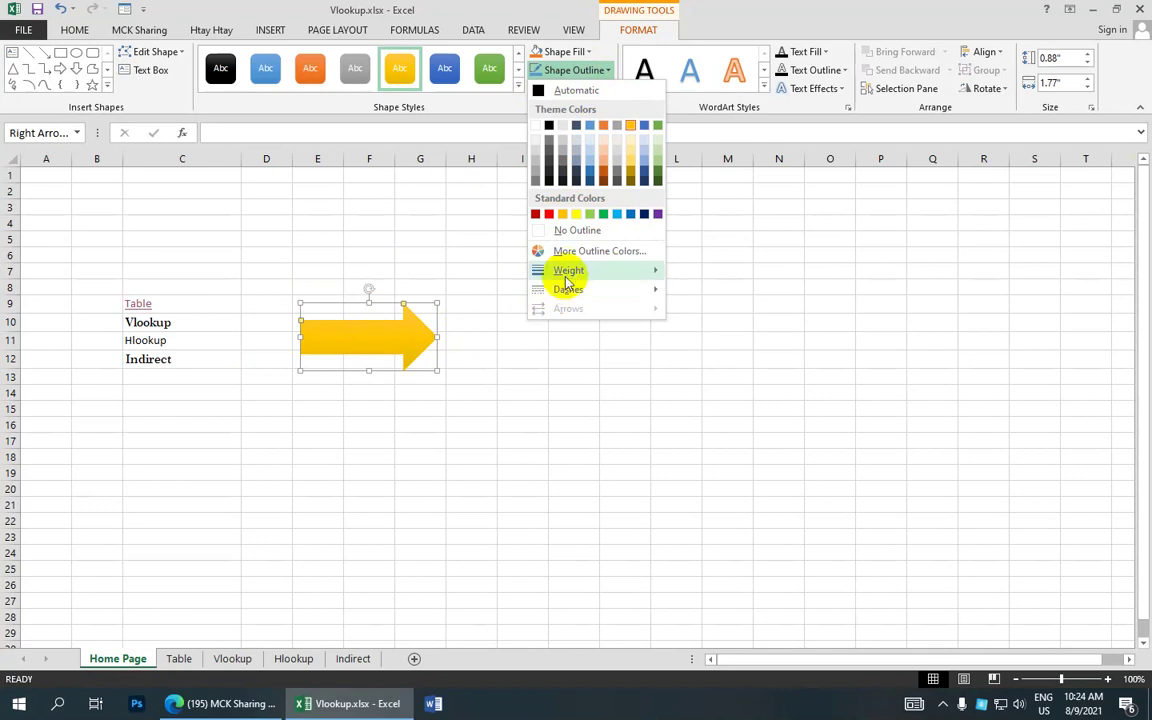
{"action": "mouse_move", "coordinate": [570, 272]}
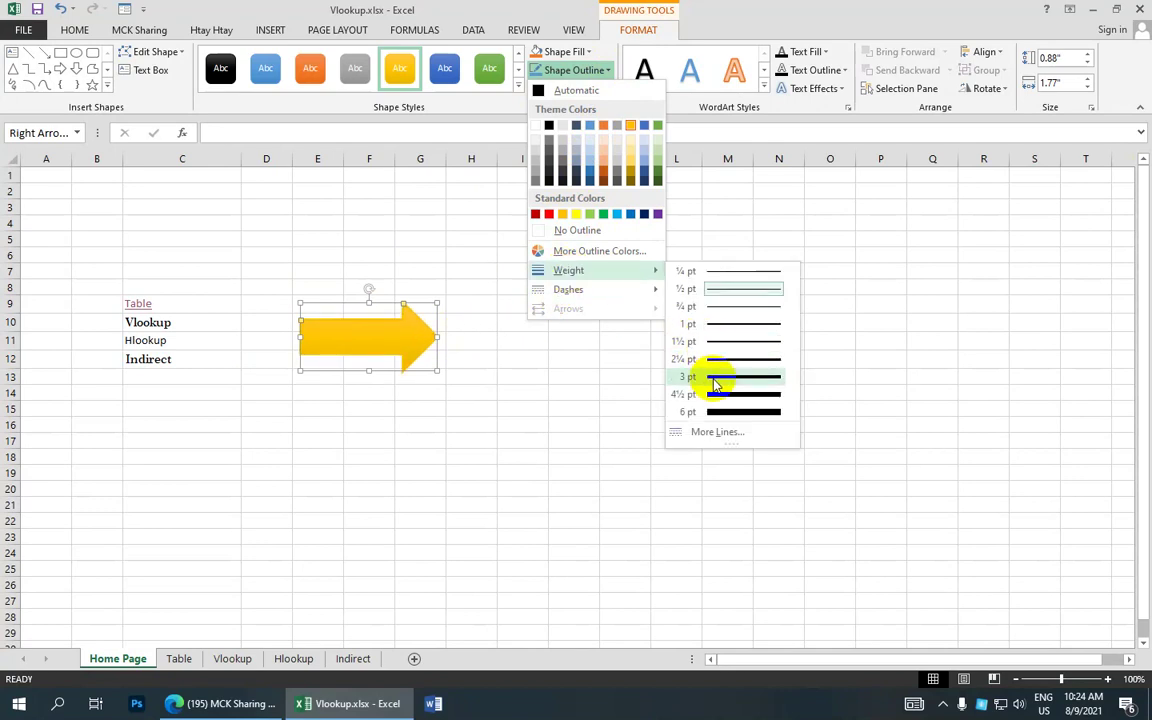
{"action": "left_click", "coordinate": [710, 377]}
{"action": "left_click", "coordinate": [610, 71]}
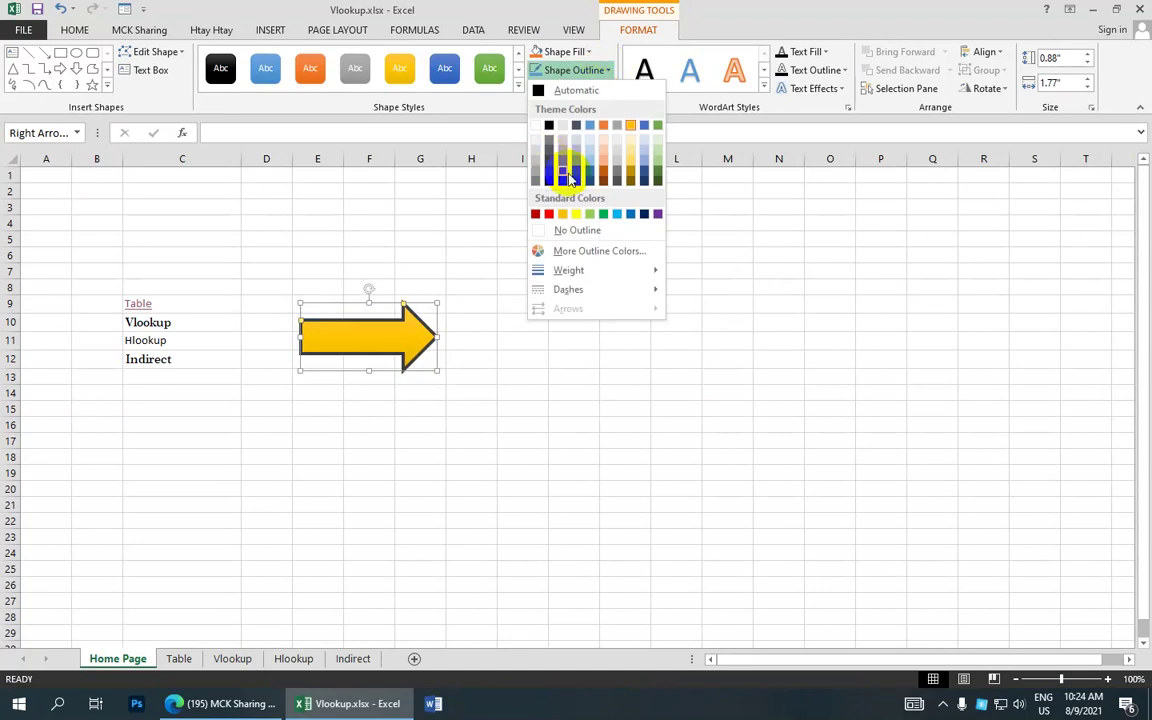
{"action": "left_click", "coordinate": [602, 183]}
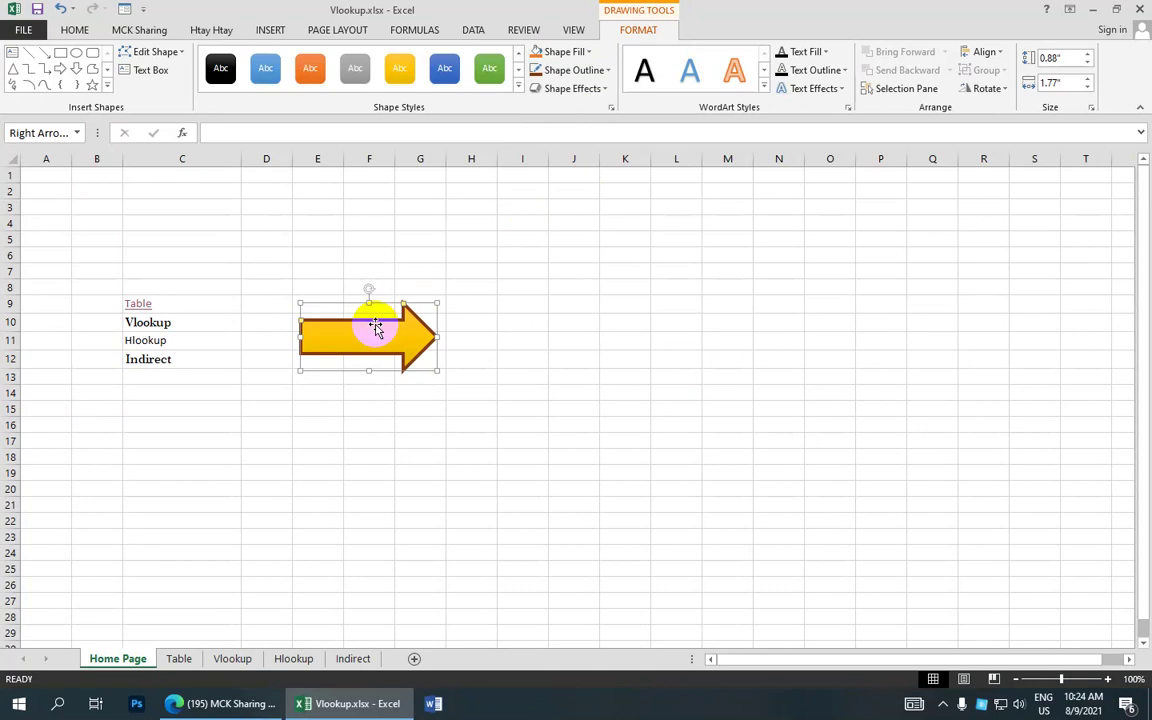
- Apply a Bevel shape effect to the arrow for a raised 3-D edge
{"action": "left_click", "coordinate": [590, 88]}
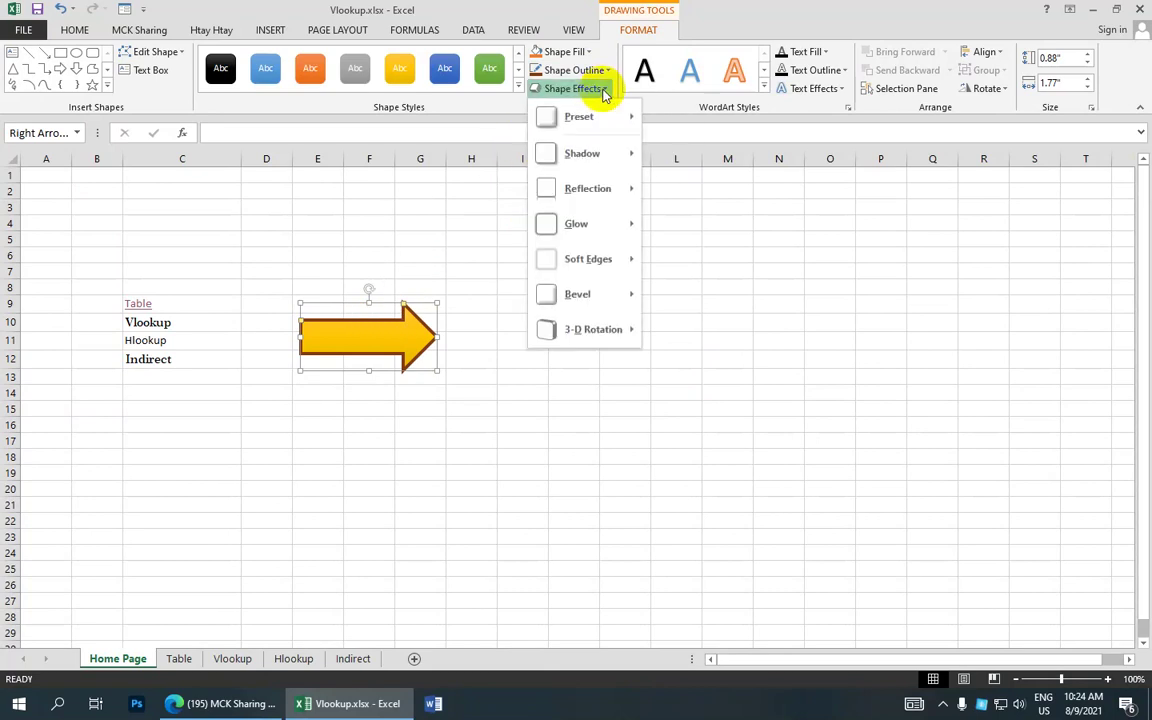
{"action": "mouse_move", "coordinate": [590, 127]}
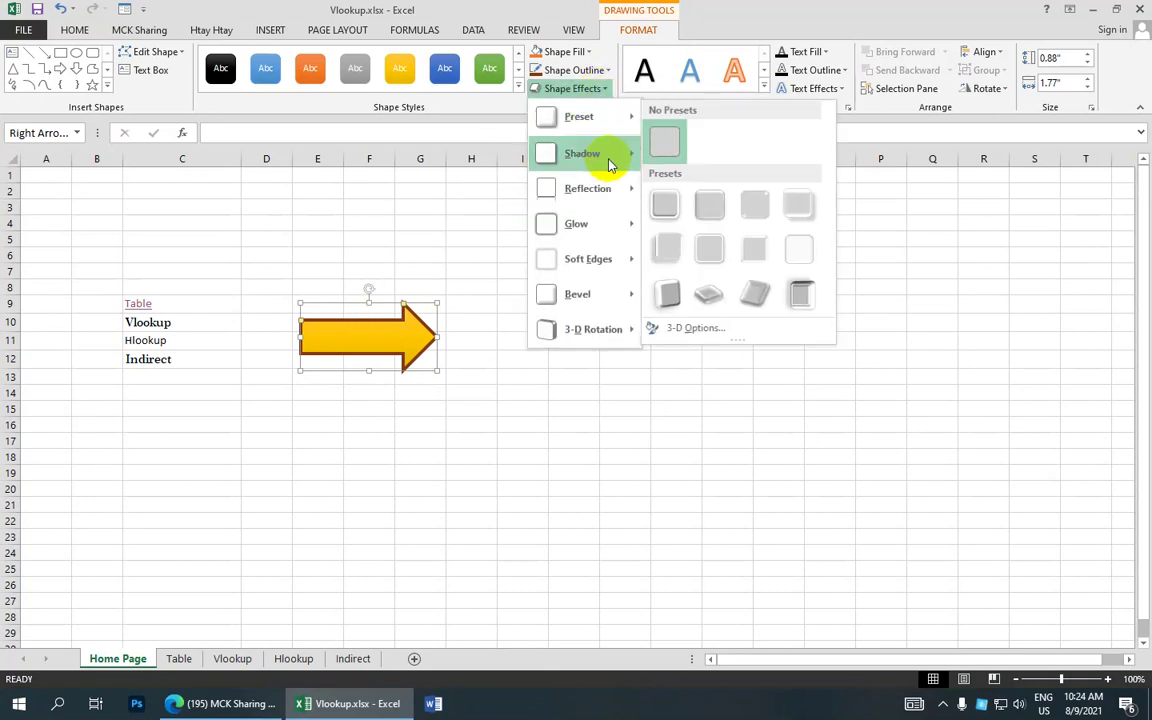
{"action": "left_click", "coordinate": [600, 293]}
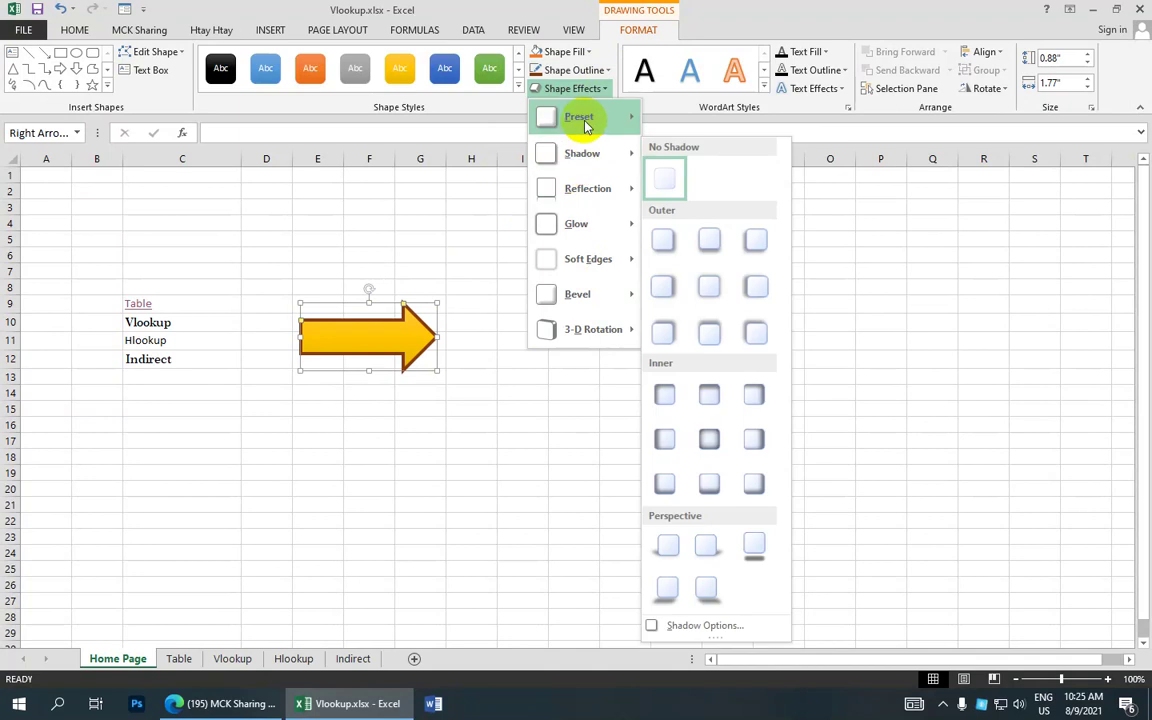
{"action": "mouse_move", "coordinate": [586, 119]}
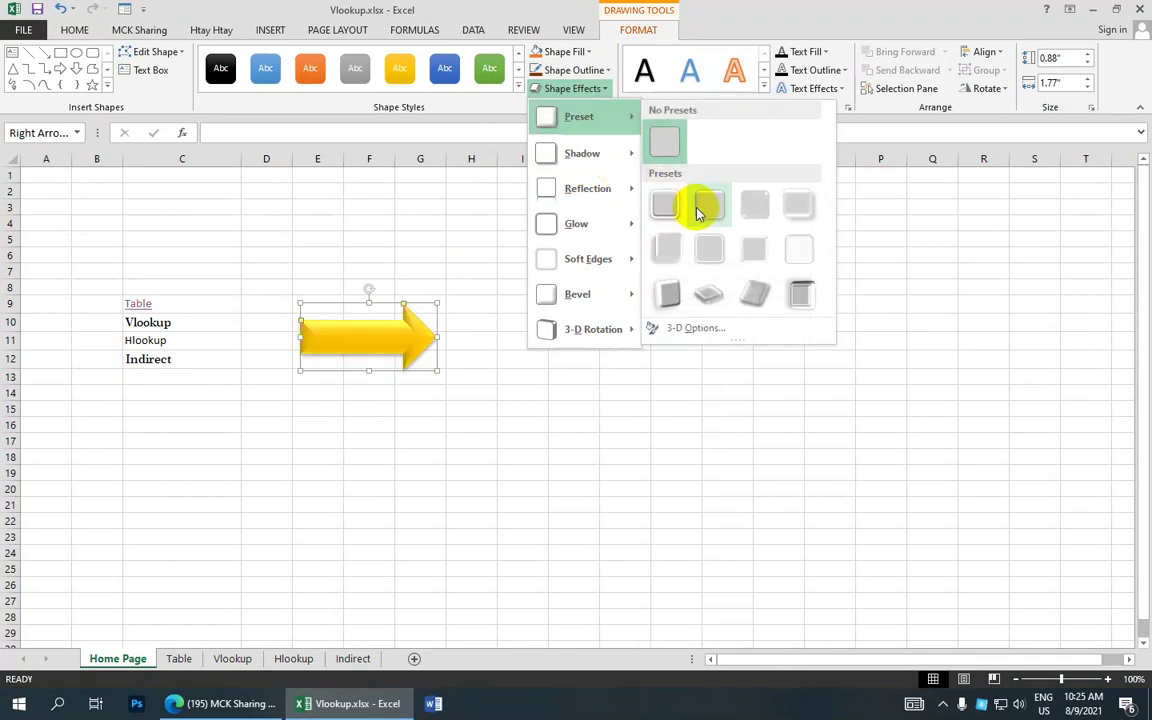
{"action": "mouse_move", "coordinate": [598, 298]}
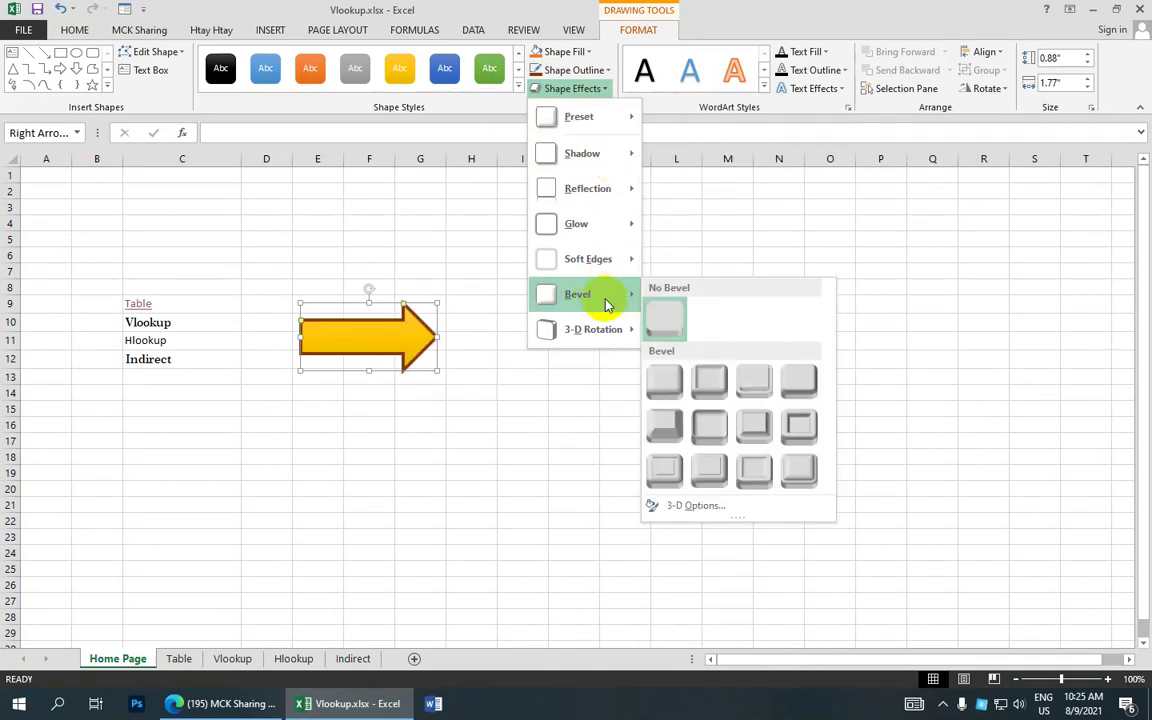
{"action": "left_click", "coordinate": [797, 426]}
{"action": "left_click", "coordinate": [372, 346]}
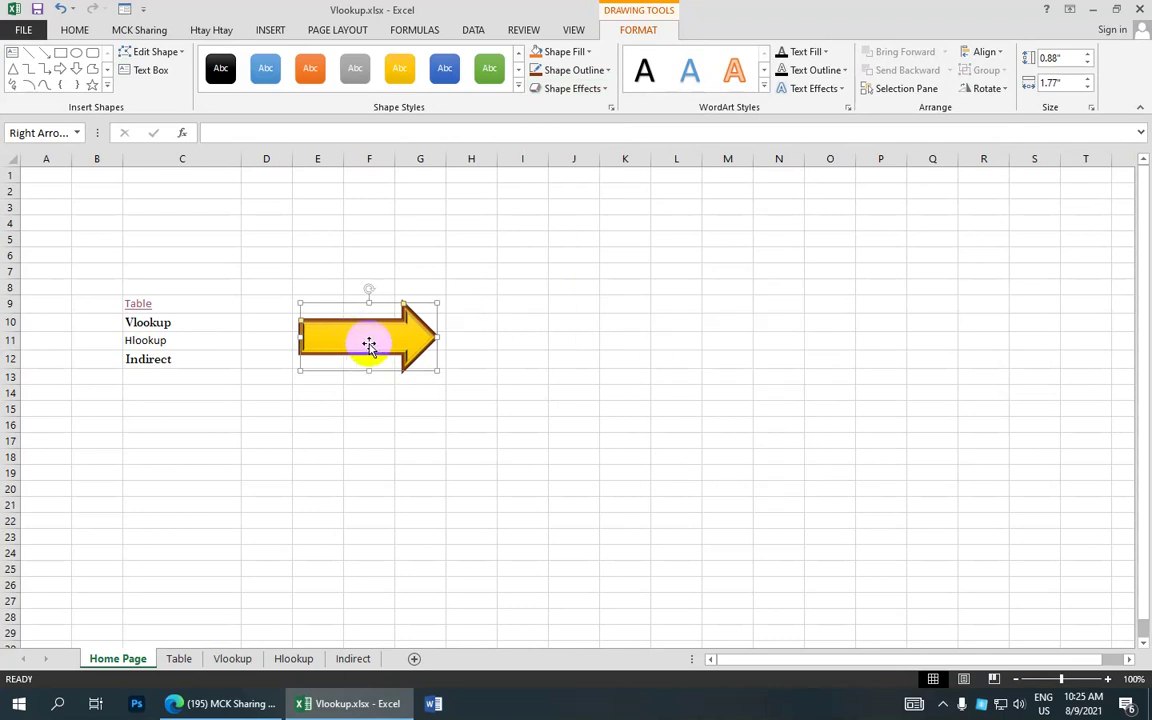
- Put the arrow shape into Edit Text mode with the caret inside it
{"action": "right_click", "coordinate": [361, 339]}
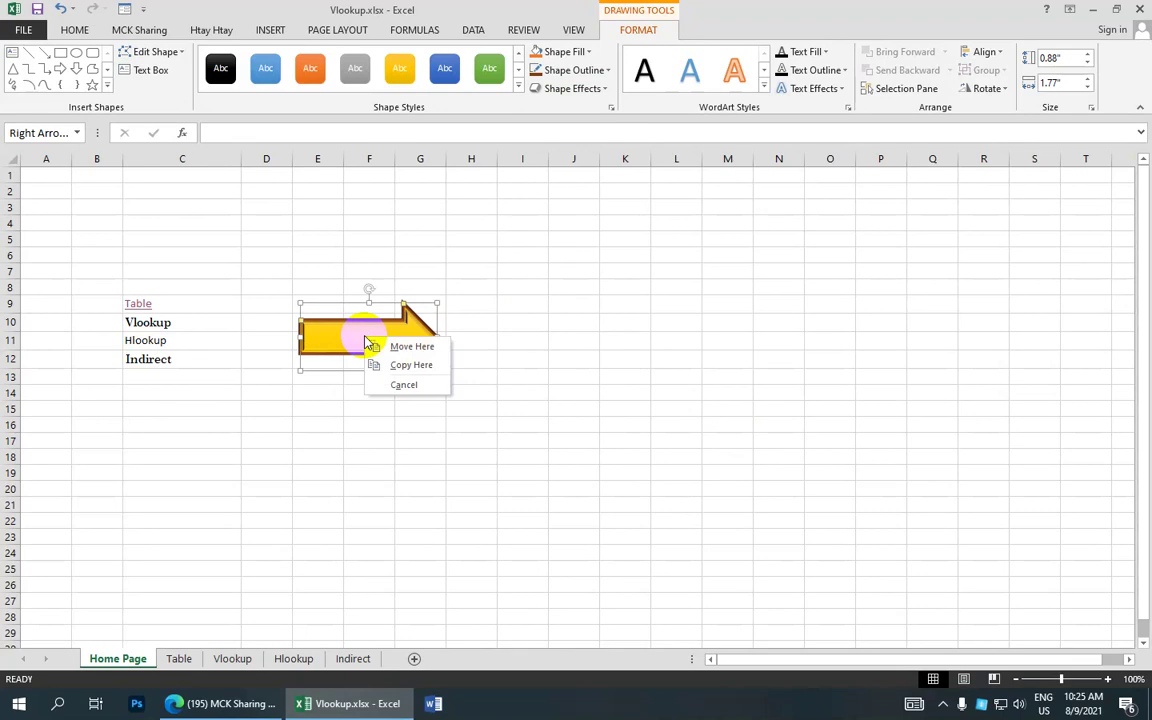
{"action": "key", "text": "Escape"}
{"action": "left_click", "coordinate": [391, 360]}
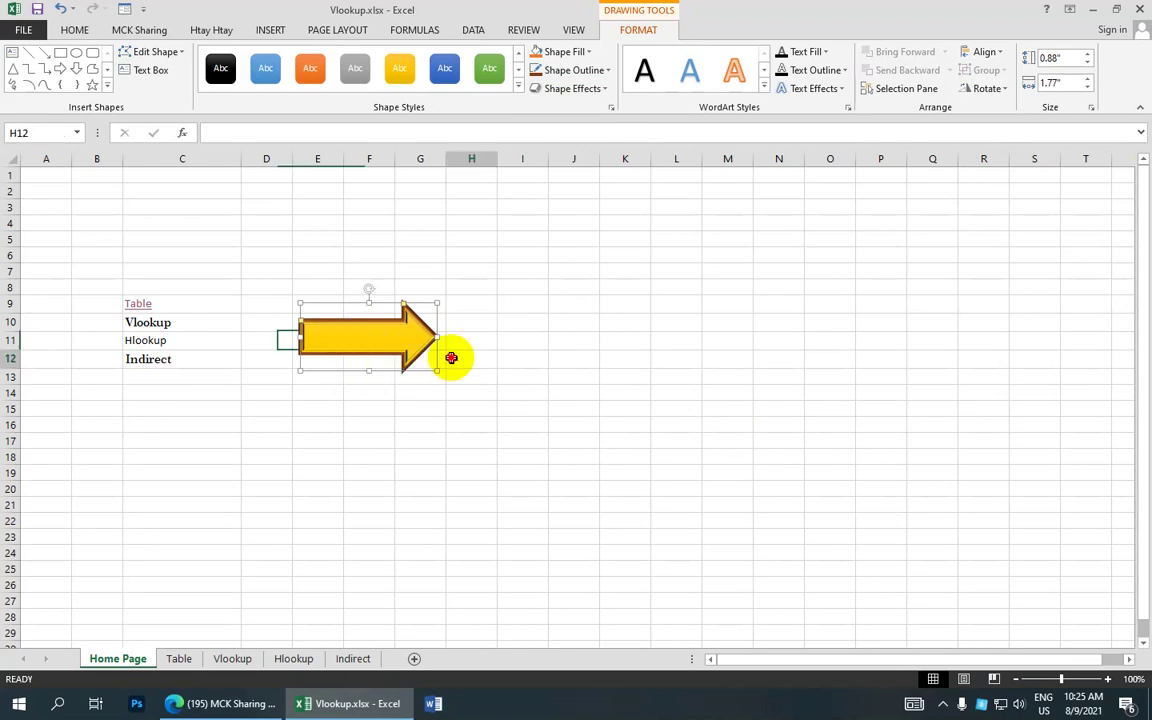
{"action": "right_click", "coordinate": [392, 345]}
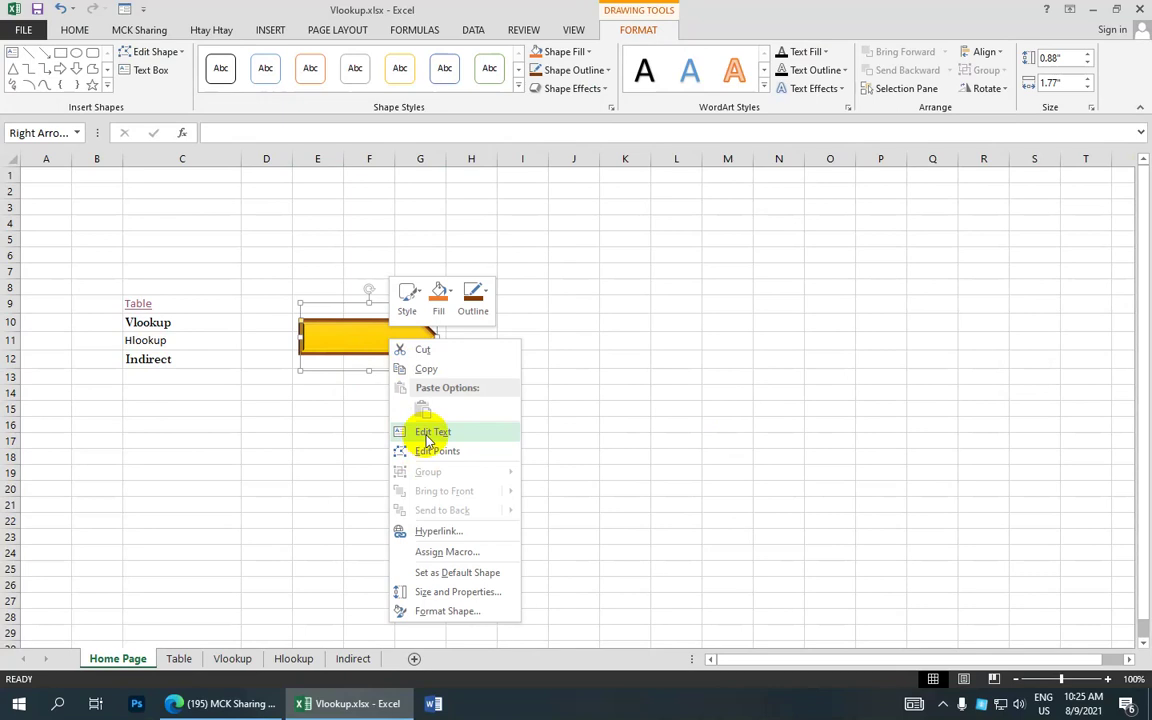
{"action": "left_click", "coordinate": [424, 434]}
{"action": "left_click", "coordinate": [347, 342]}
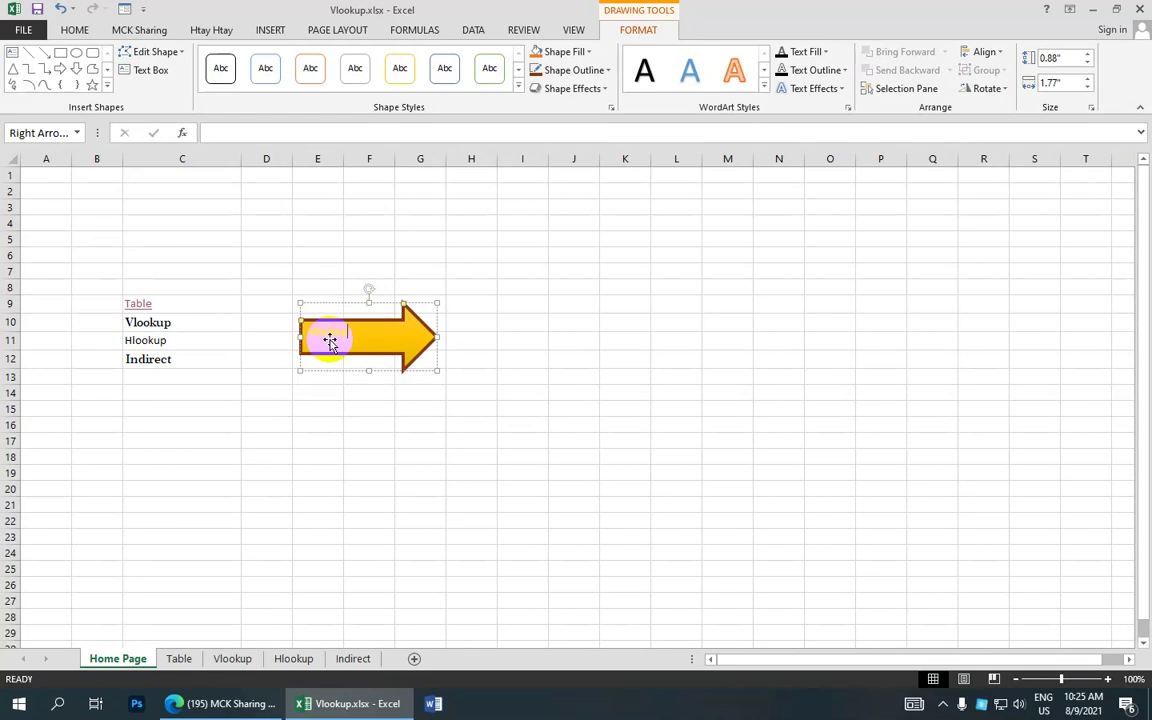
- Select the Vlookup label inside the arrow and give it a green Text Fill
{"action": "double_click", "coordinate": [330, 341]}
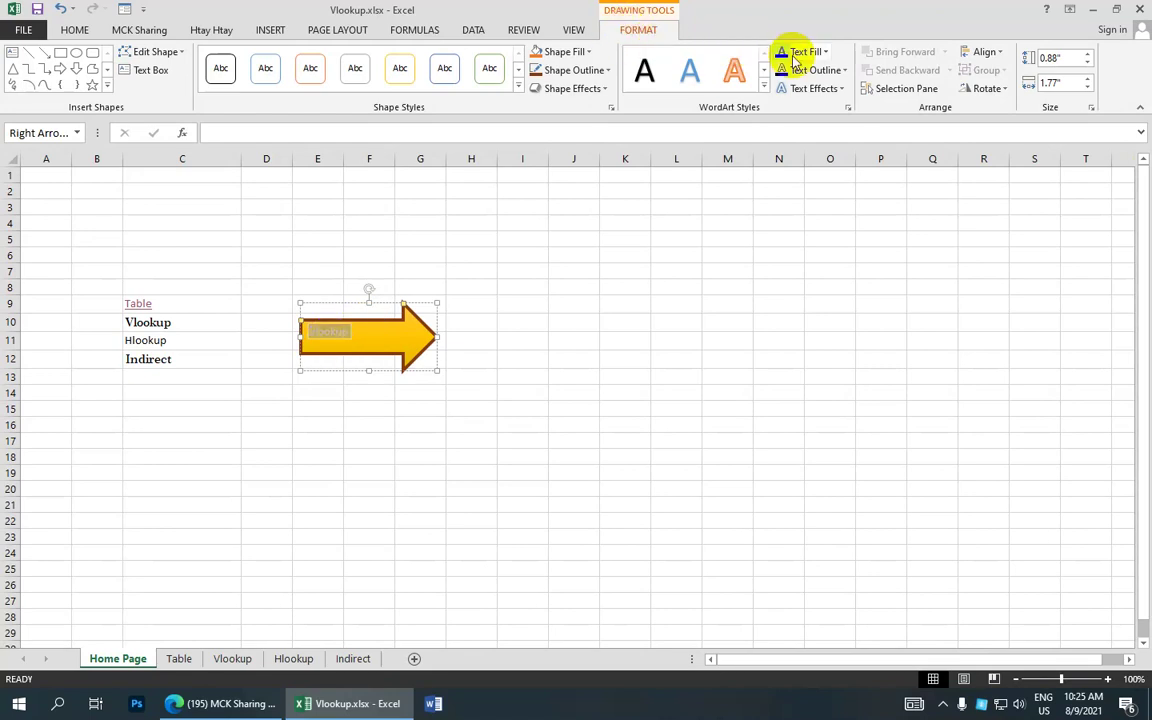
{"action": "left_click", "coordinate": [826, 53]}
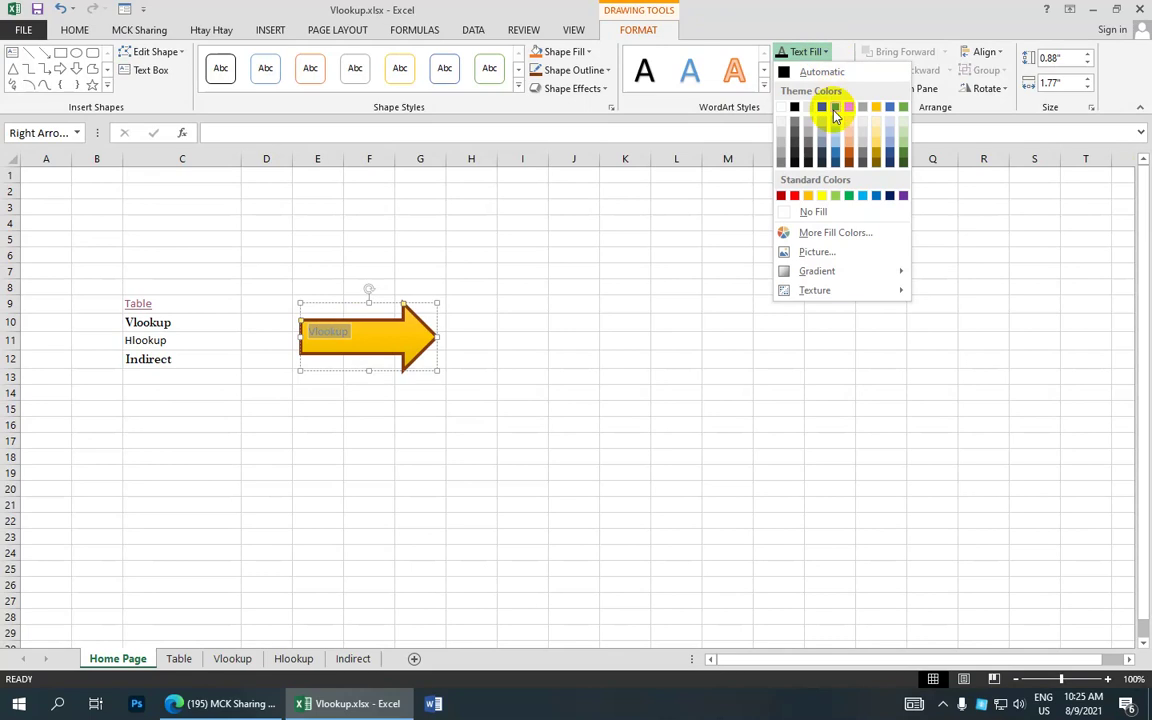
{"action": "left_click", "coordinate": [849, 196]}
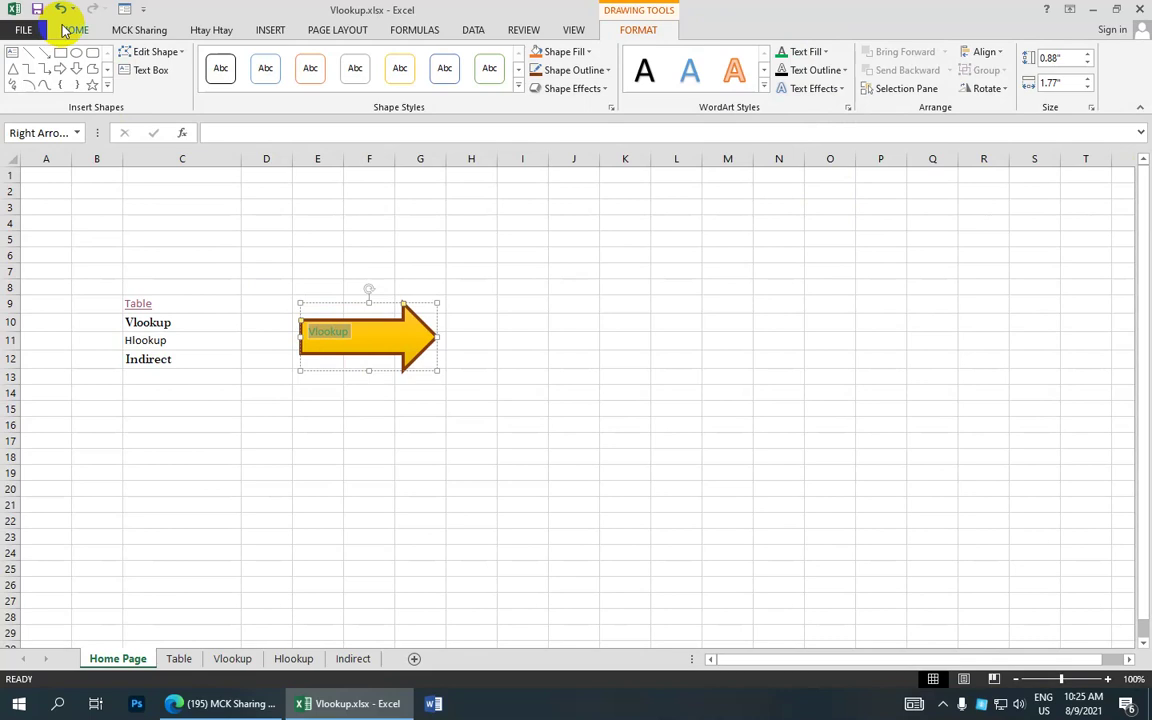
{"action": "left_click", "coordinate": [73, 28]}
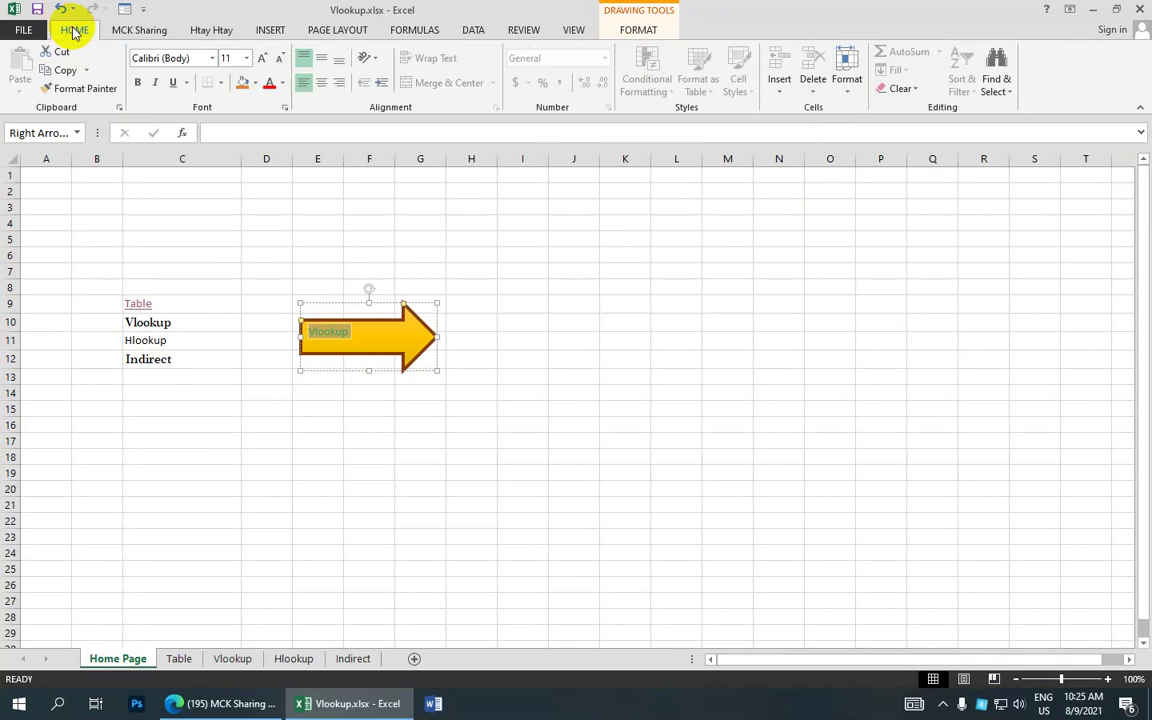
- Set the arrow label's font size to 24 pt so it fits on one line
{"action": "left_click", "coordinate": [248, 60]}
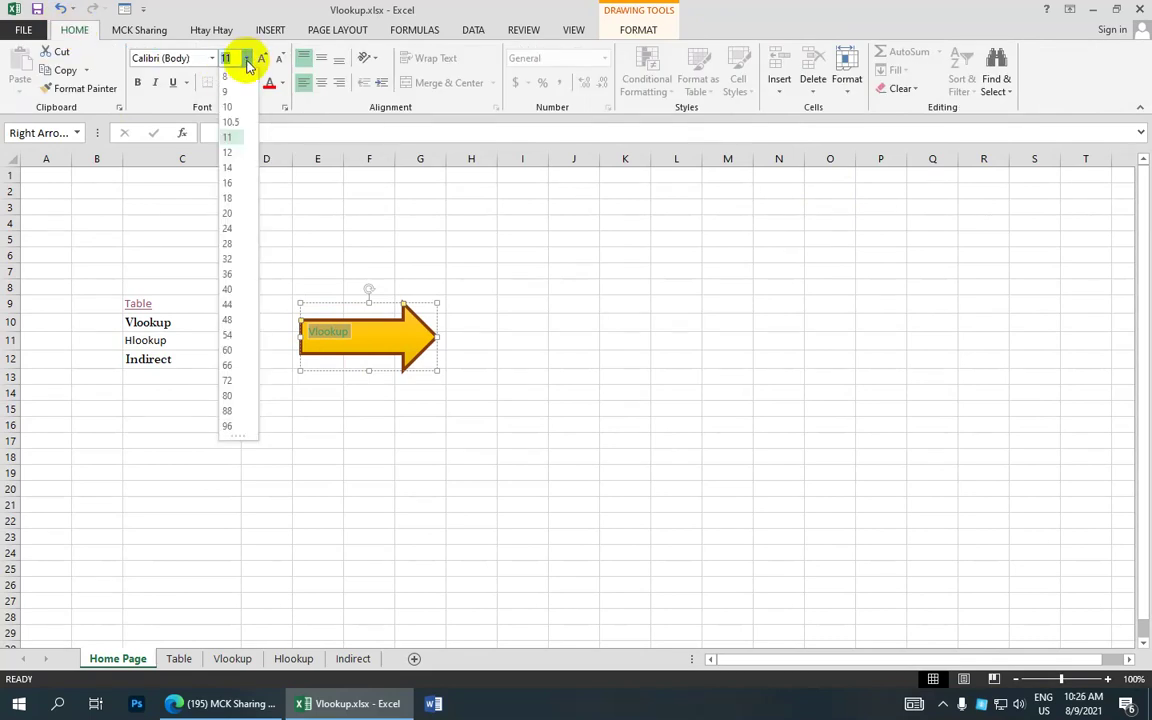
{"action": "left_click", "coordinate": [231, 212]}
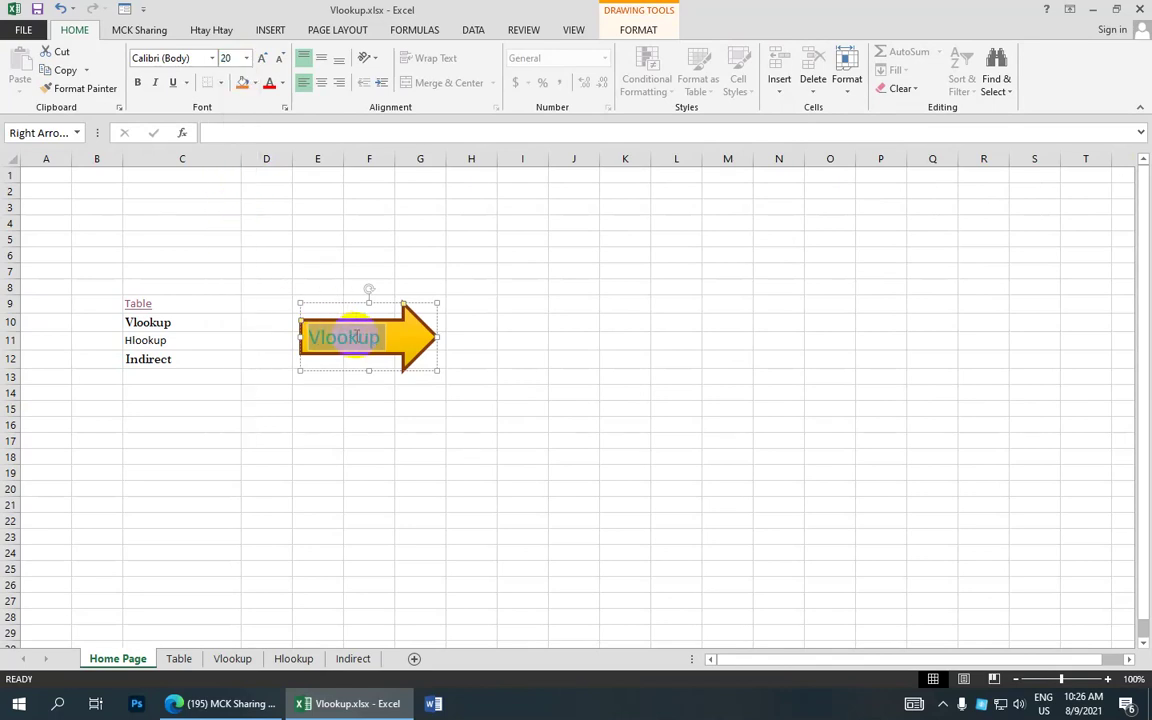
{"action": "left_click", "coordinate": [264, 64]}
{"action": "left_click", "coordinate": [264, 64]}
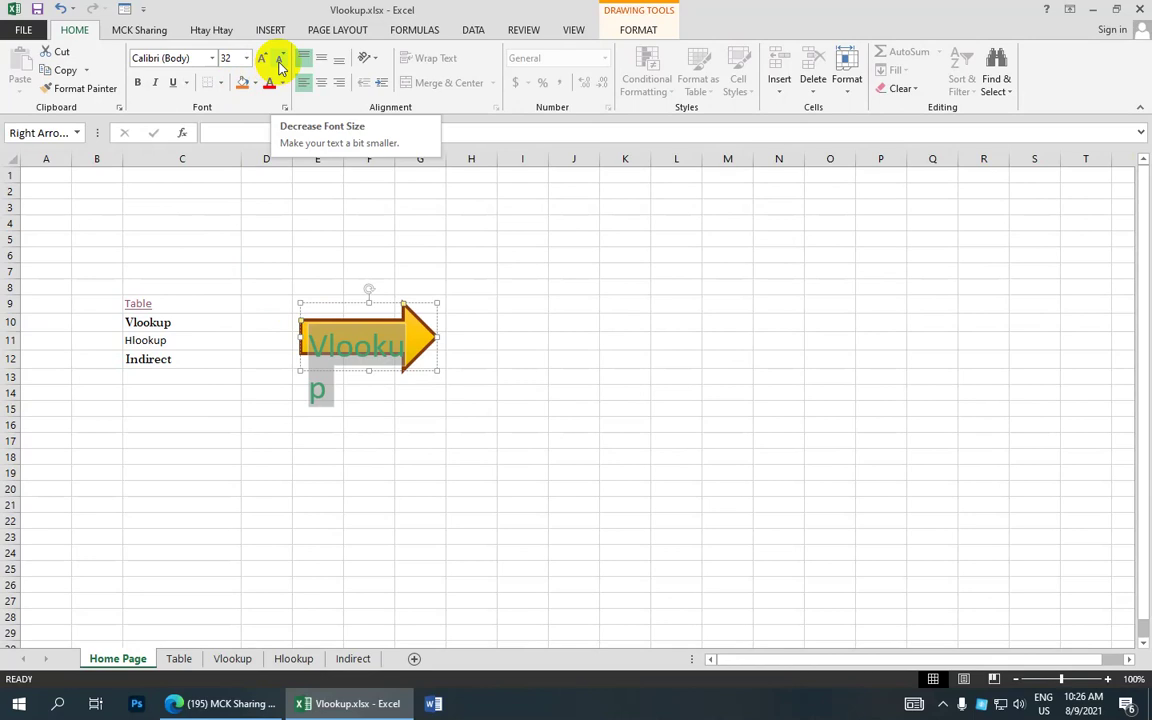
{"action": "left_click", "coordinate": [281, 64]}
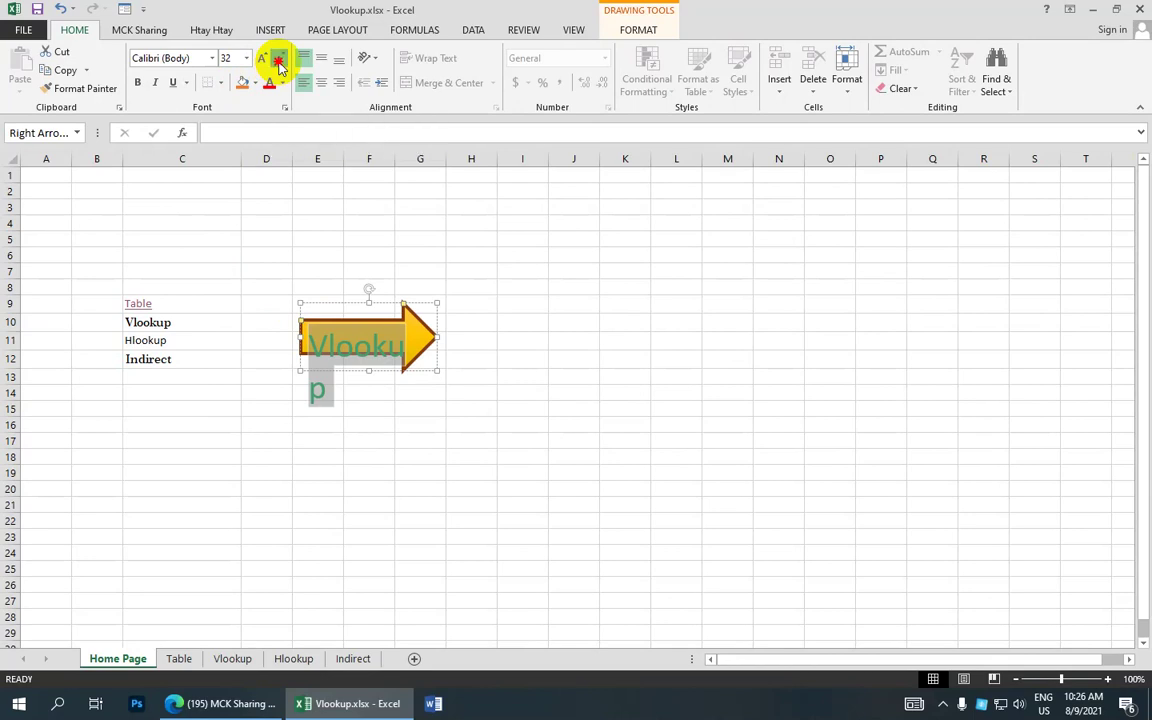
{"action": "left_click", "coordinate": [281, 64]}
{"action": "left_click", "coordinate": [281, 64]}
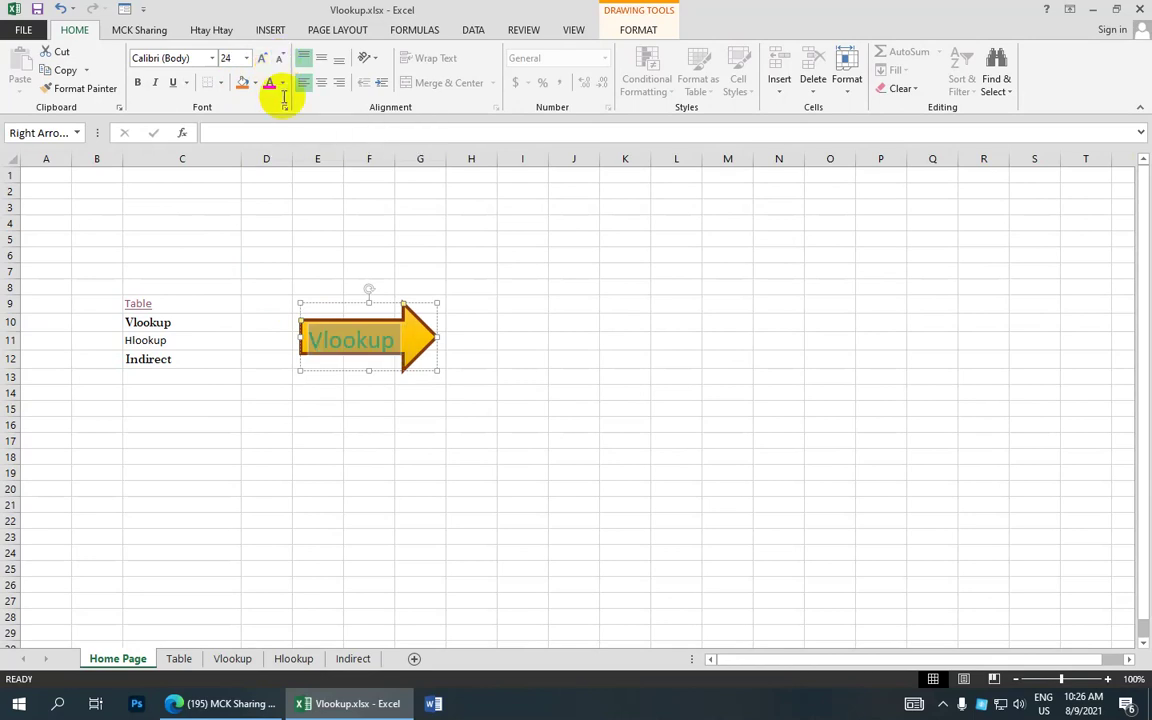
- Change the arrow label's font to High Tower Text
{"action": "left_click", "coordinate": [212, 57]}
{"action": "scroll", "coordinate": [180, 226], "scroll_direction": "down", "scroll_amount": 5}
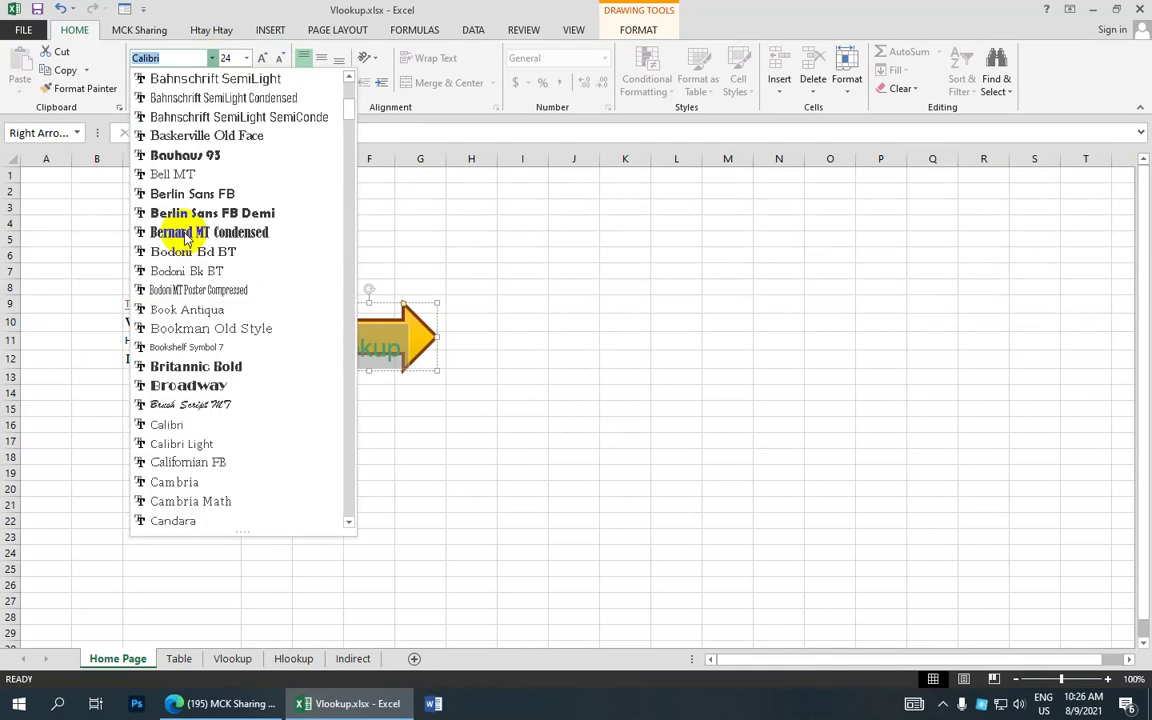
{"action": "scroll", "coordinate": [180, 237], "scroll_direction": "down", "scroll_amount": 3}
{"action": "scroll", "coordinate": [185, 245], "scroll_direction": "down", "scroll_amount": 3}
{"action": "scroll", "coordinate": [185, 245], "scroll_direction": "down", "scroll_amount": 5}
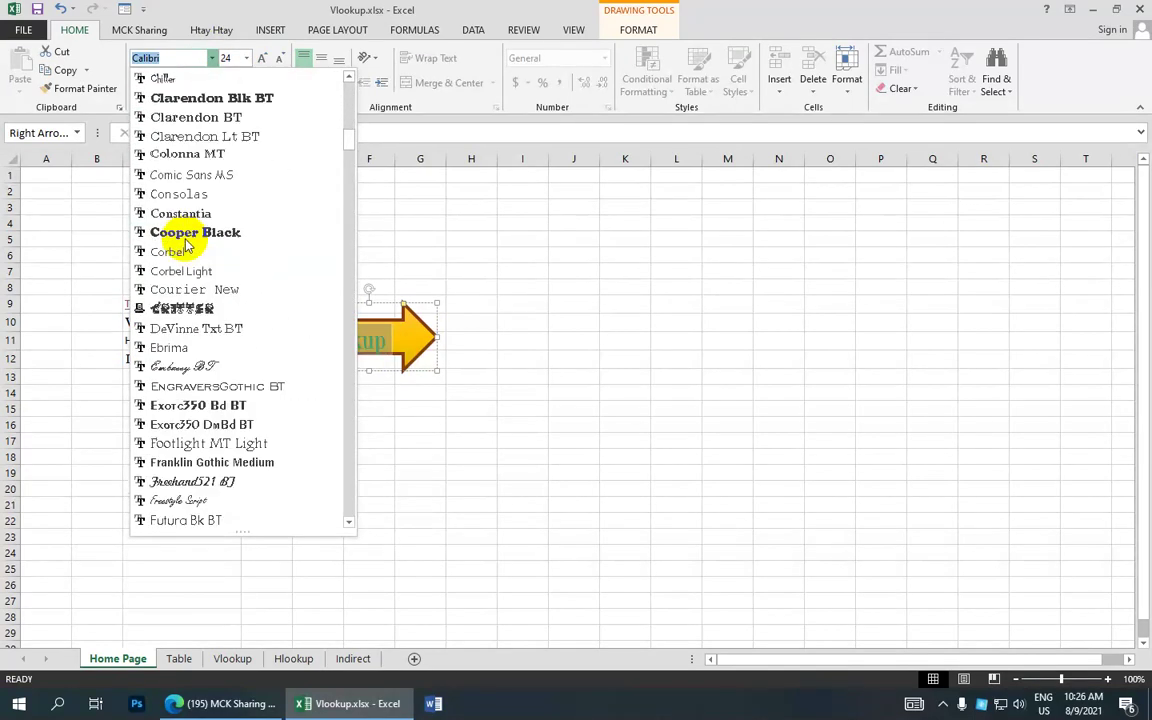
{"action": "scroll", "coordinate": [185, 245], "scroll_direction": "down", "scroll_amount": 2}
{"action": "scroll", "coordinate": [185, 245], "scroll_direction": "down", "scroll_amount": 3}
{"action": "scroll", "coordinate": [185, 245], "scroll_direction": "down", "scroll_amount": 2}
{"action": "scroll", "coordinate": [187, 245], "scroll_direction": "down", "scroll_amount": 3}
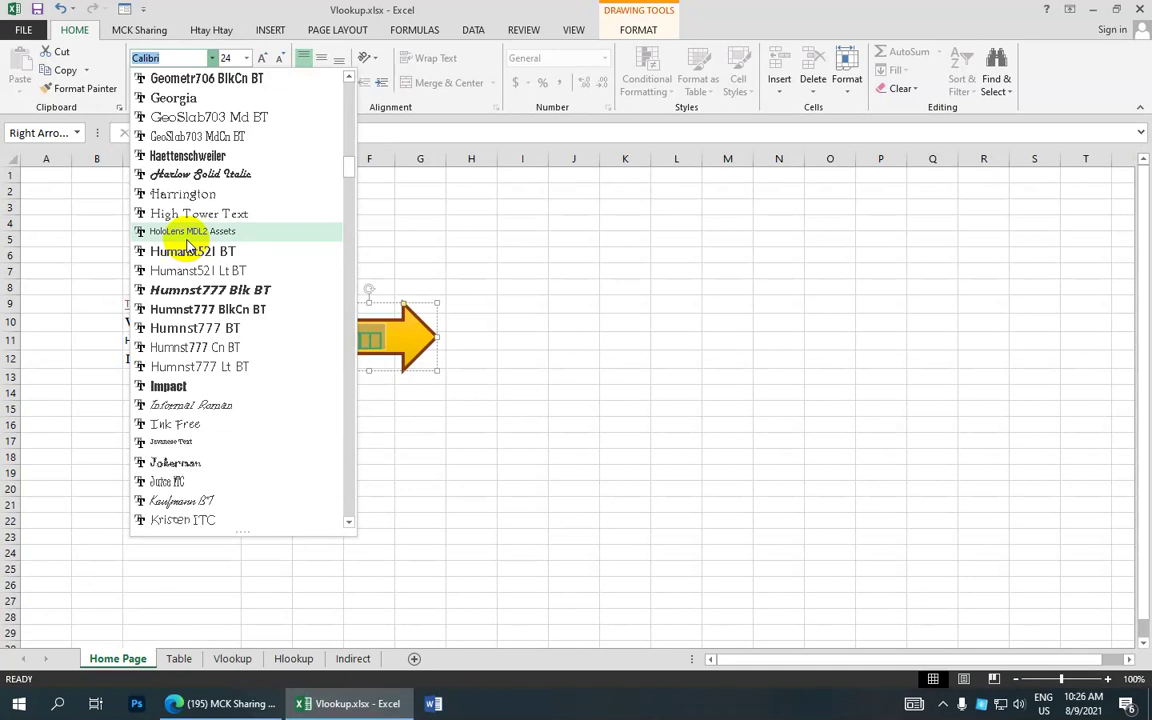
{"action": "scroll", "coordinate": [187, 245], "scroll_direction": "up", "scroll_amount": 1}
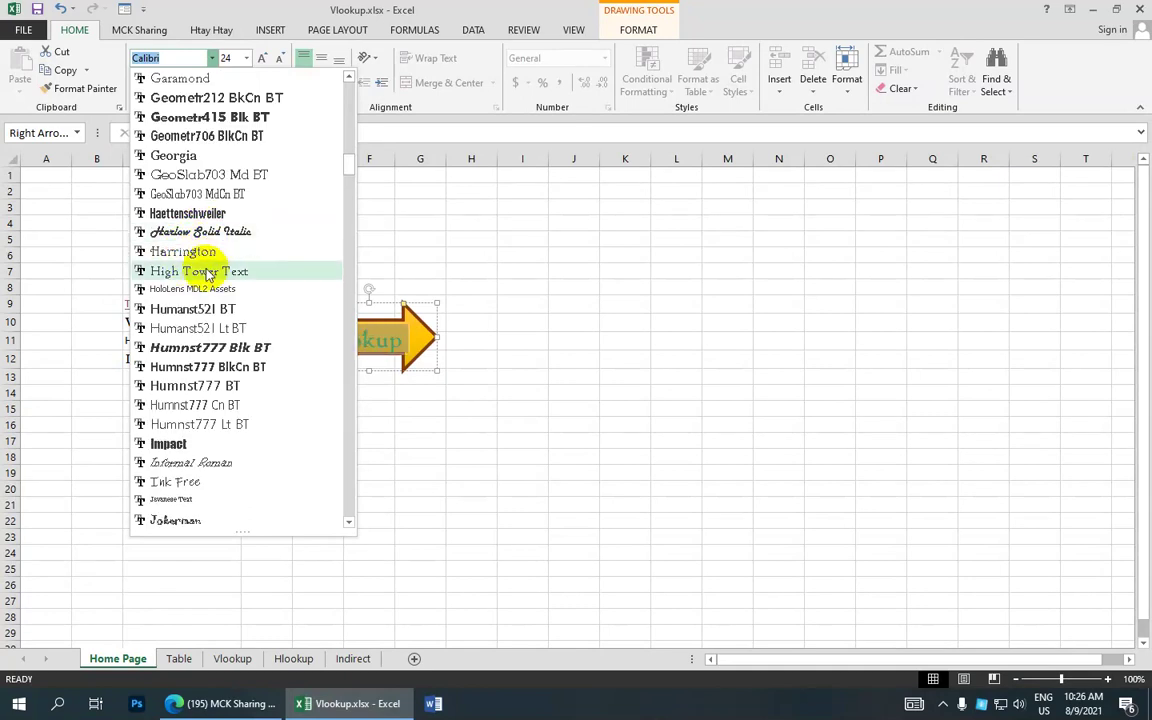
{"action": "left_click", "coordinate": [207, 272]}
- Check the result, then reselect the arrow and start a hyperlink with Ctrl+K
{"action": "left_click", "coordinate": [211, 272]}
{"action": "left_click", "coordinate": [405, 345]}
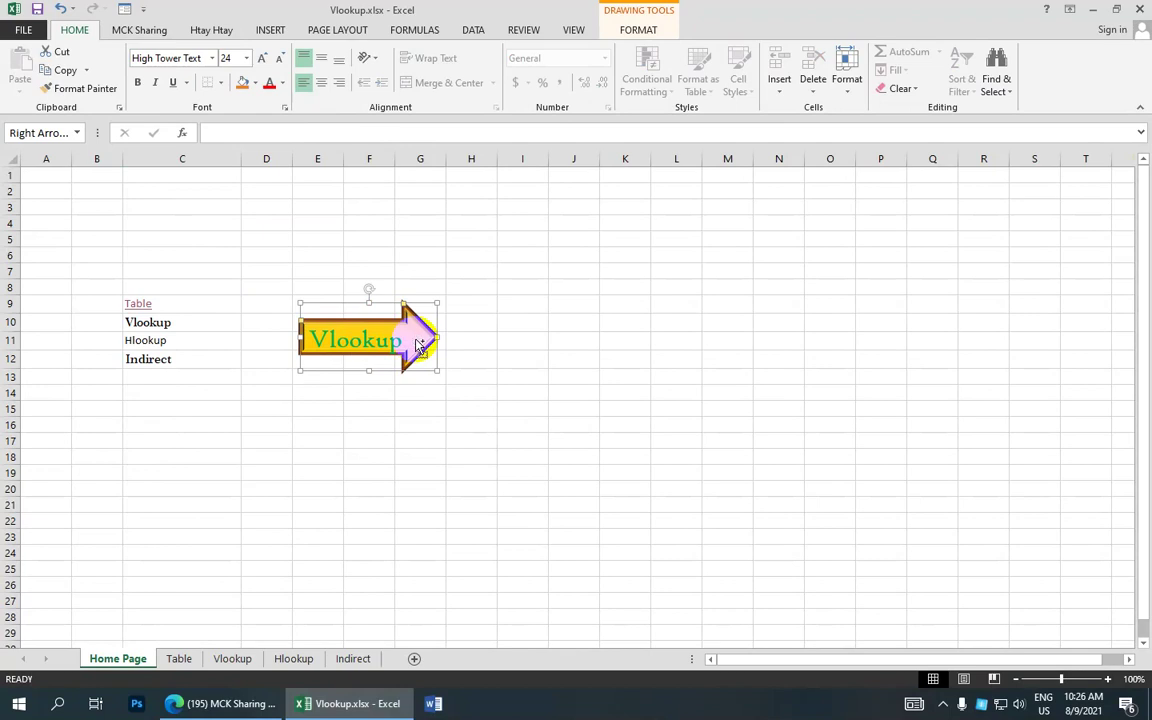
{"action": "key", "text": "ctrl+k"}
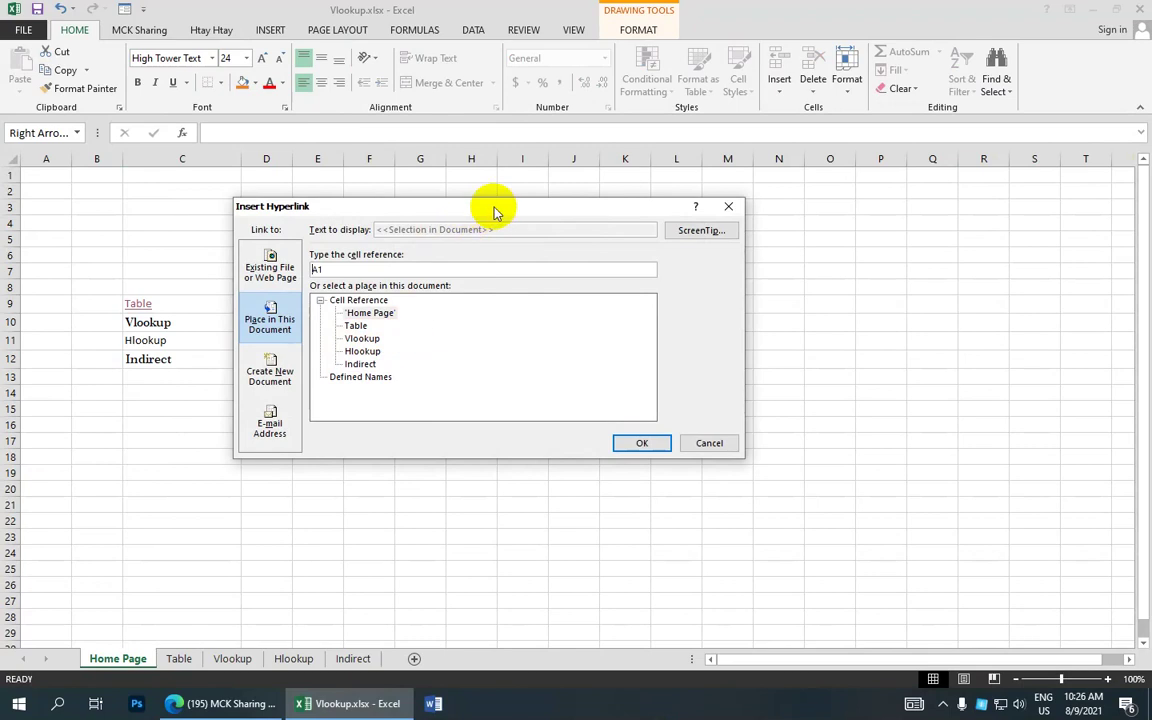
- Set the arrow link's ScreenTip text to 'Clik To View Vlookup'
{"action": "left_click_drag", "start_coordinate": [493, 212], "coordinate": [681, 225]}
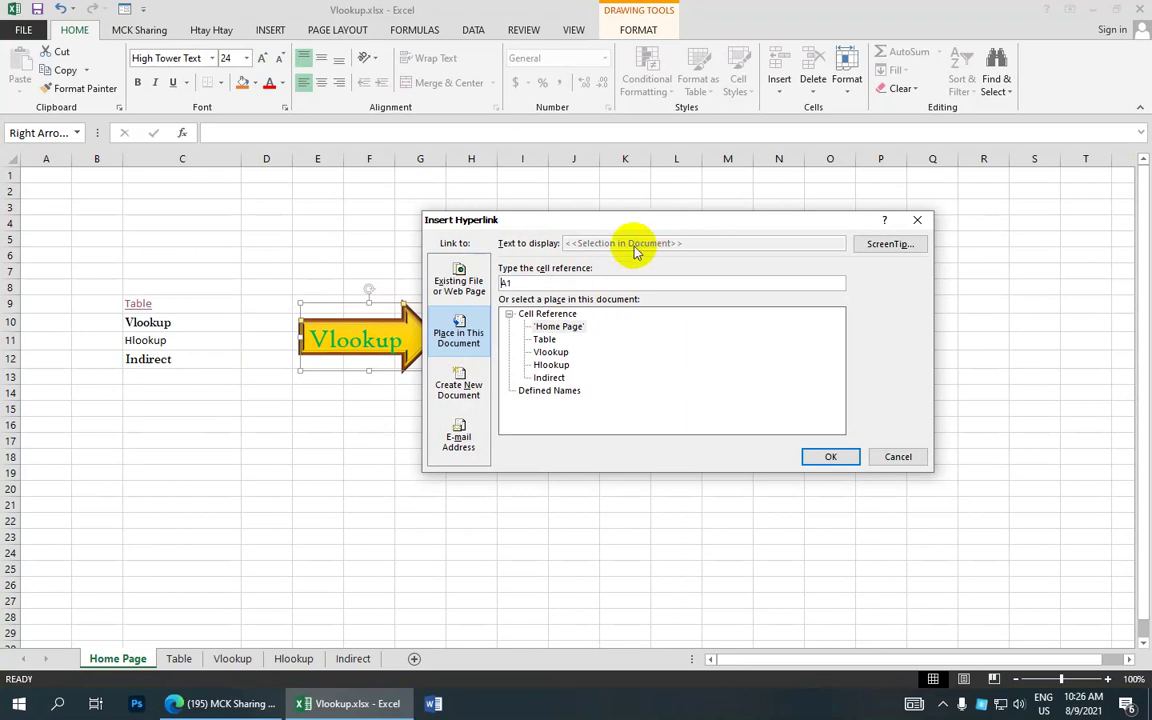
{"action": "left_click", "coordinate": [891, 248]}
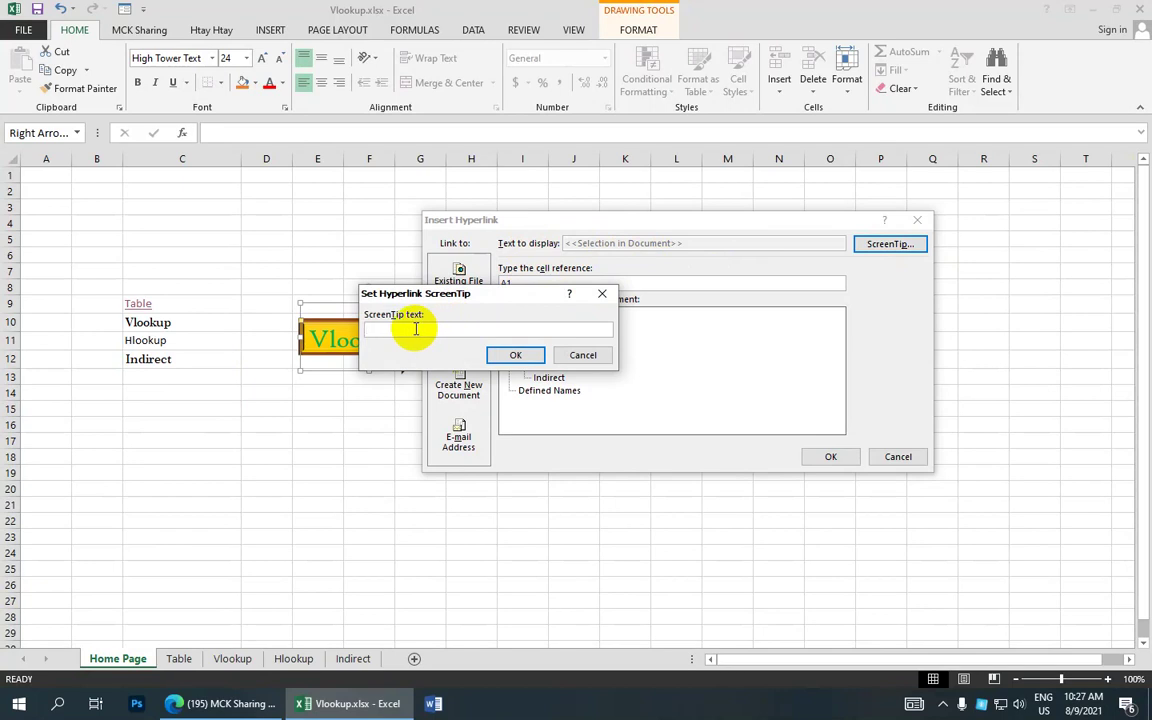
{"action": "type", "text": "Clic"}
{"action": "type", "text": "k T"}
{"action": "double_click", "coordinate": [382, 331]}
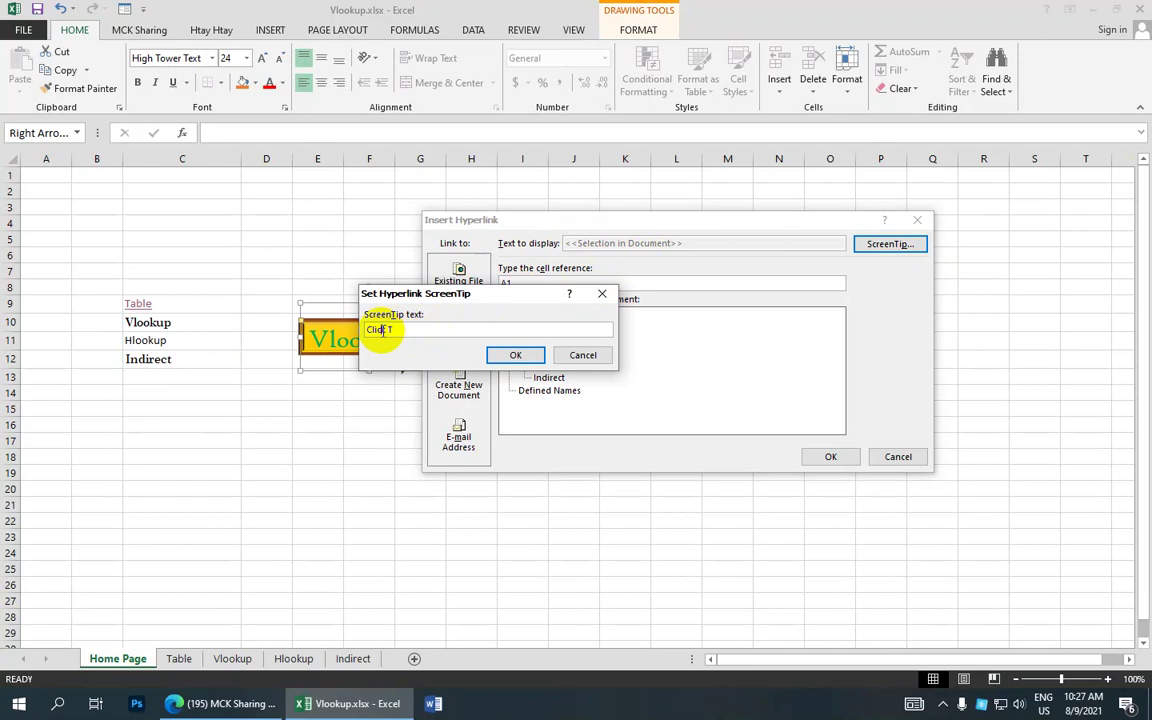
{"action": "key", "text": "BackSpace"}
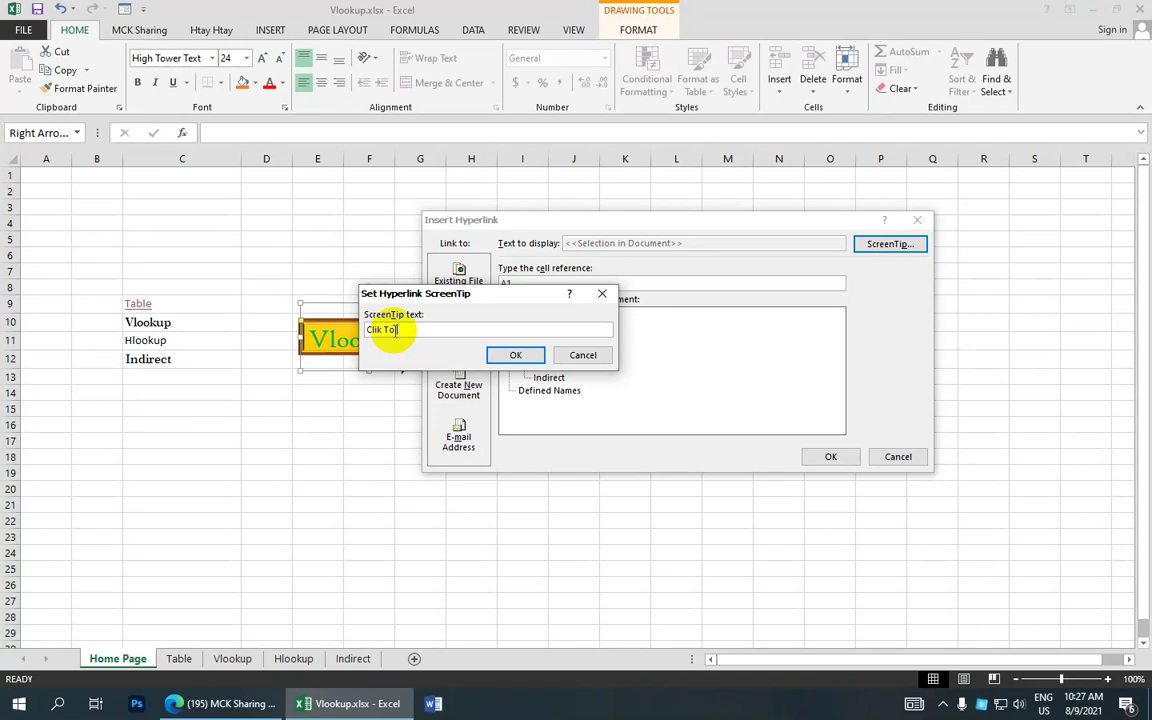
{"action": "type", "text": "V"}
{"action": "type", "text": " V"}
{"action": "type", "text": "kup"}
{"action": "left_click", "coordinate": [515, 356]}
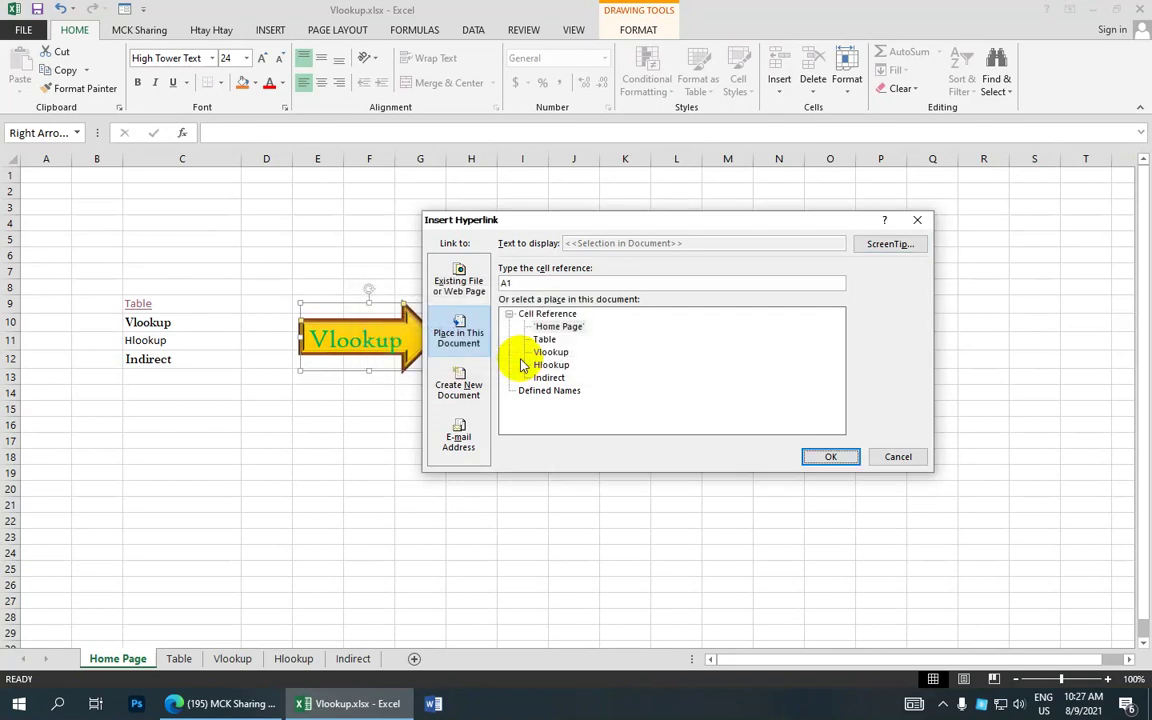
- Replace reference A1 with C7, choose the Vlookup sheet, and confirm the arrow's hyperlink
{"action": "double_click", "coordinate": [522, 283]}
{"action": "left_click", "coordinate": [529, 283]}
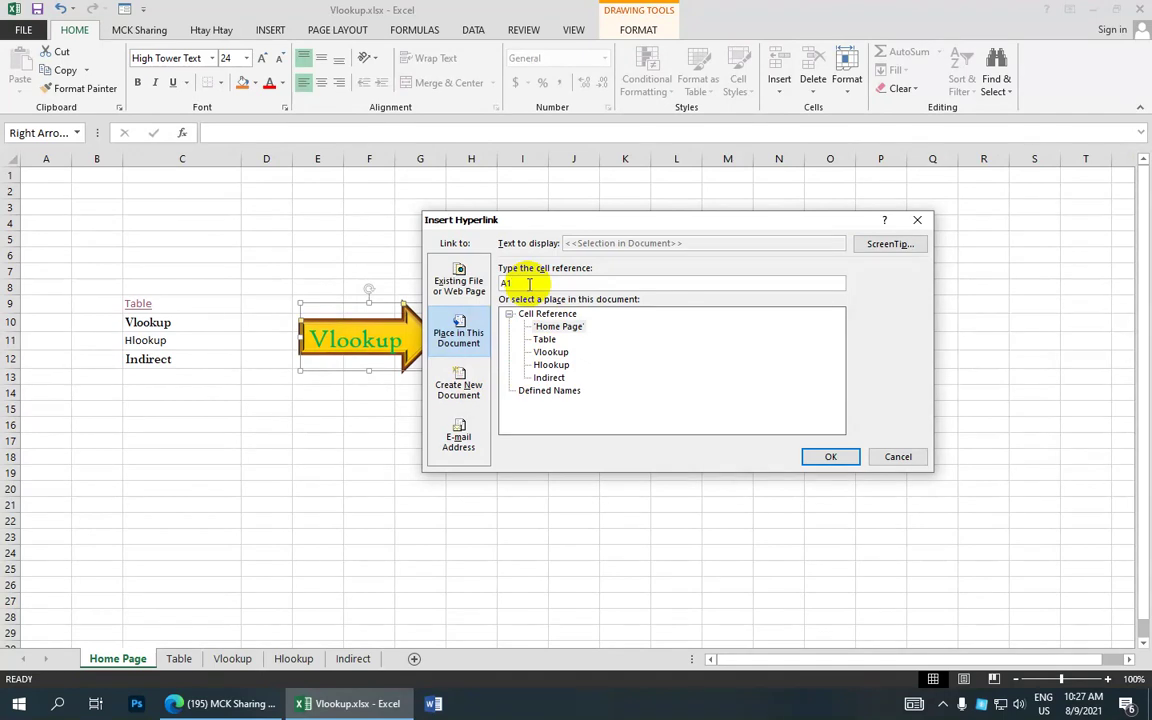
{"action": "key", "text": "BackSpace"}
{"action": "key", "text": "BackSpace"}
{"action": "type", "text": "B"}
{"action": "type", "text": "7"}
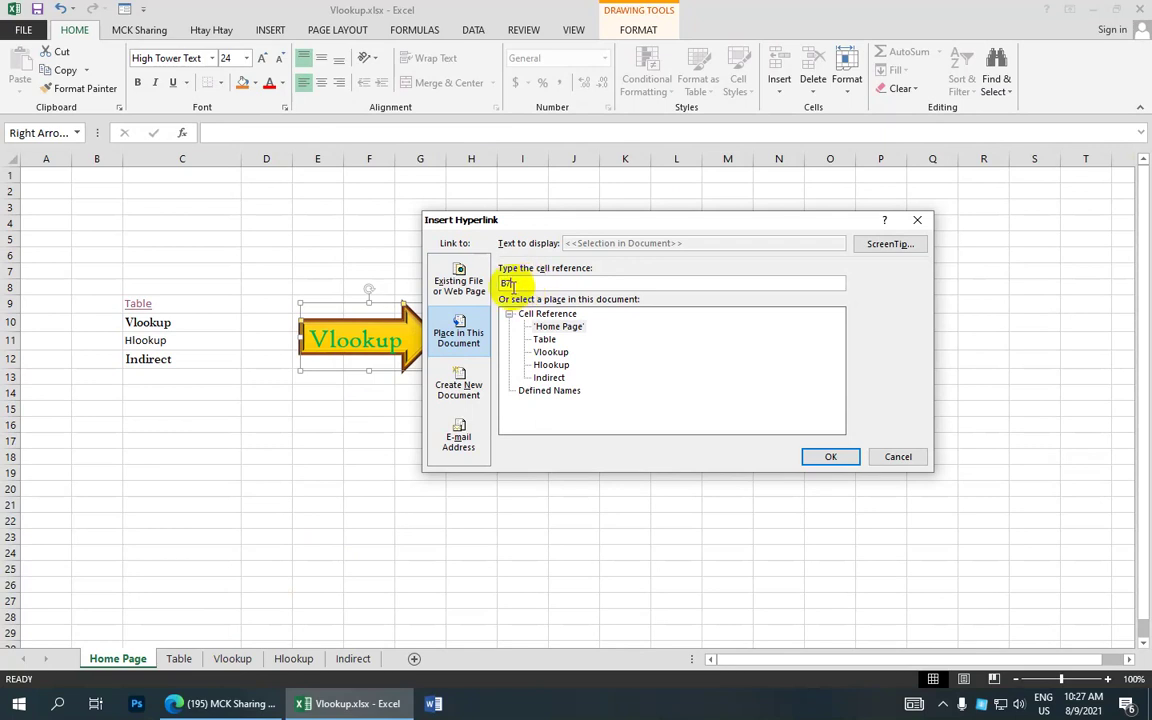
{"action": "key", "text": "BackSpace"}
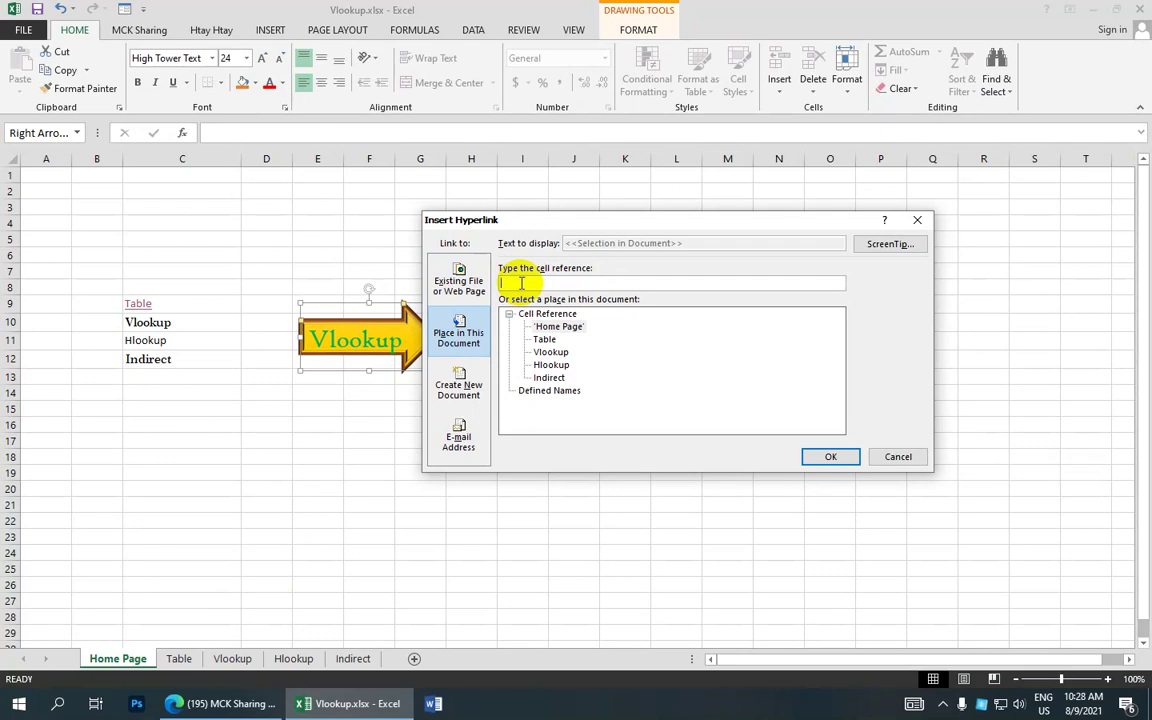
{"action": "type", "text": "C"}
{"action": "type", "text": "7"}
{"action": "left_click", "coordinate": [550, 352]}
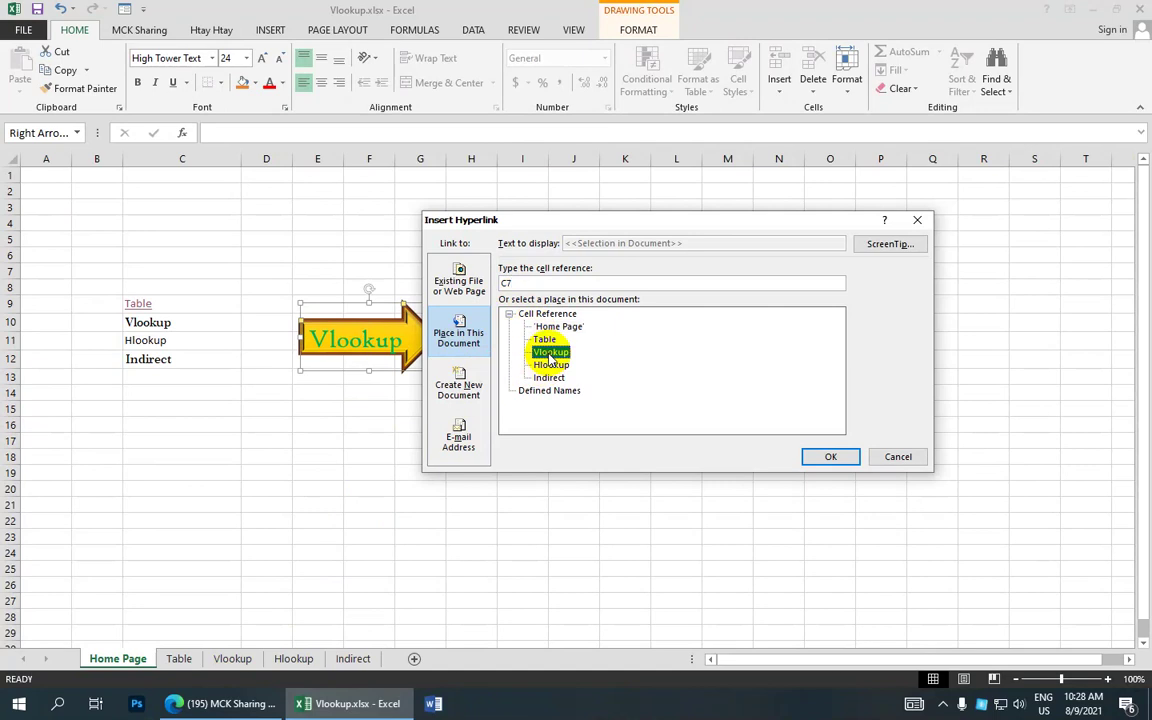
{"action": "left_click", "coordinate": [829, 457]}
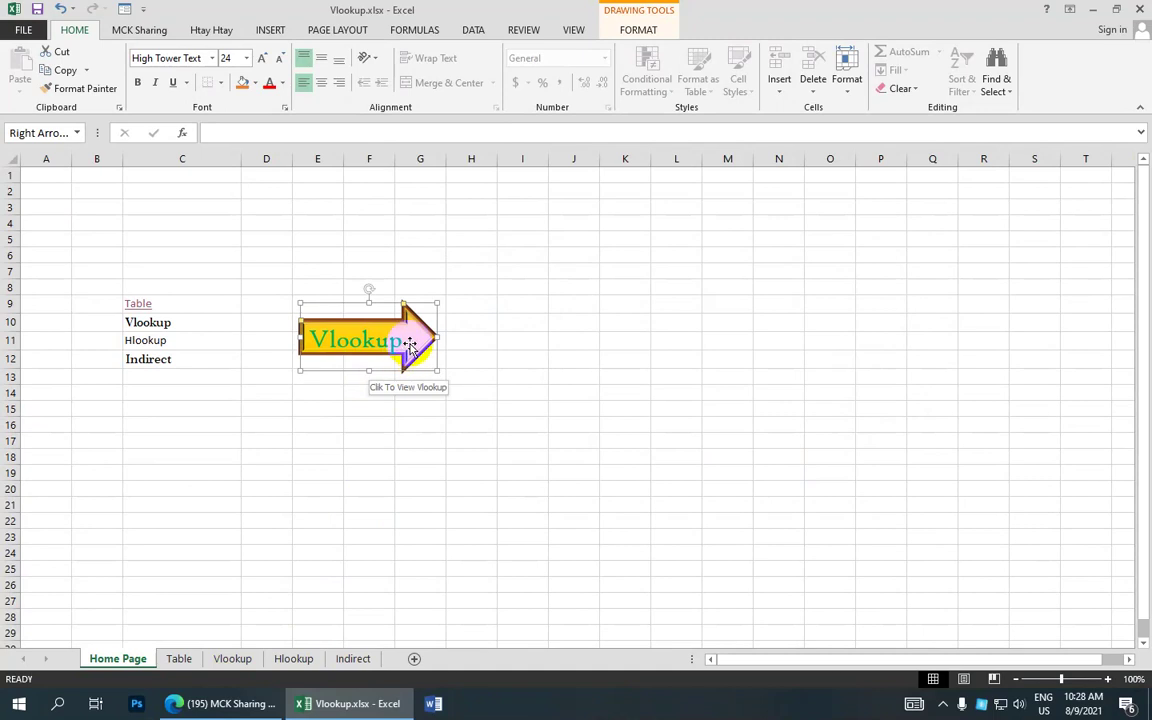
{"action": "left_click", "coordinate": [460, 342]}
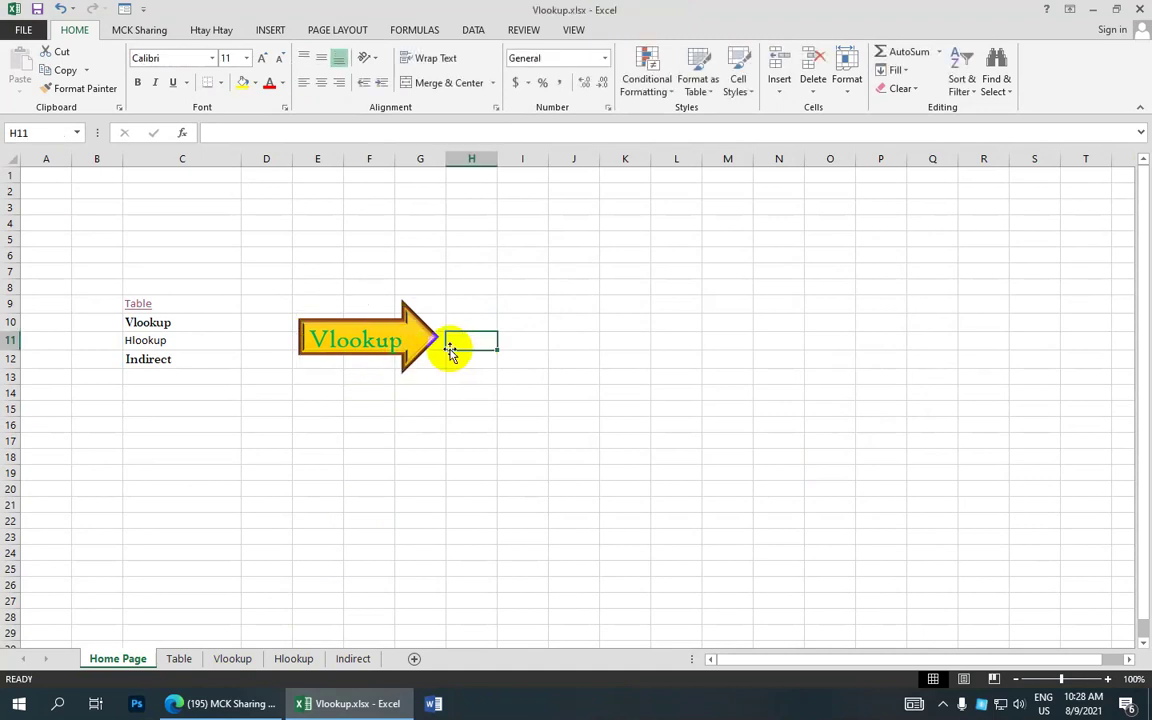
{"action": "left_click", "coordinate": [420, 342]}
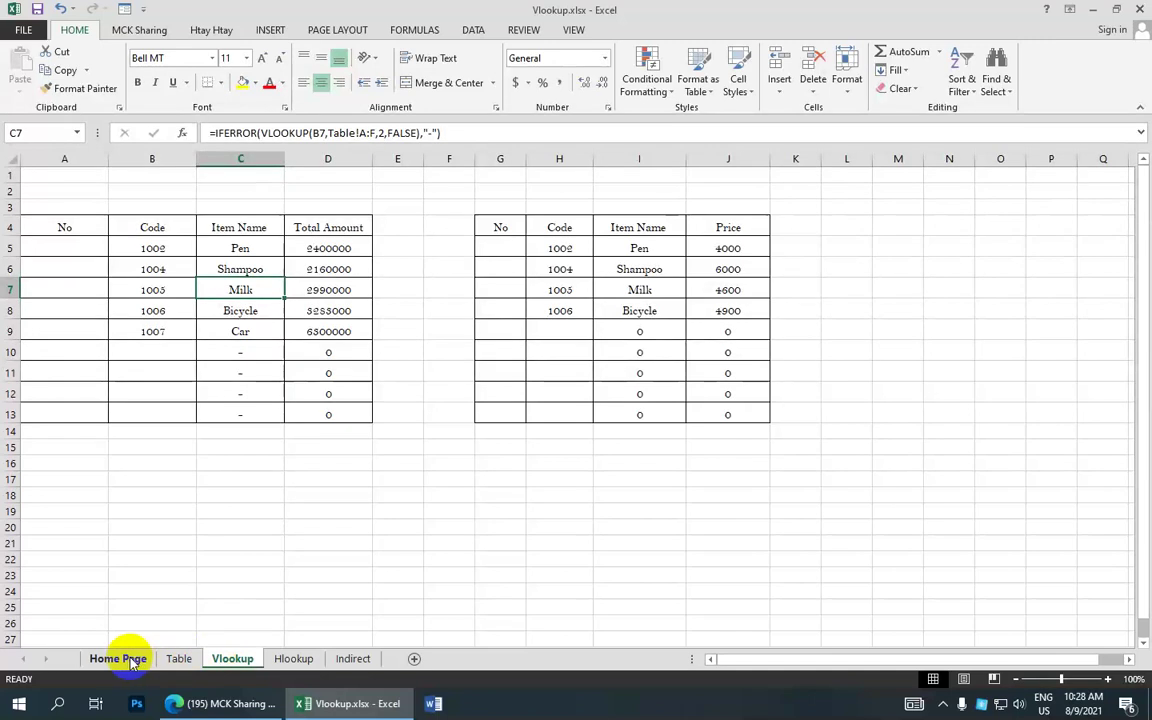
{"action": "left_click", "coordinate": [120, 659]}
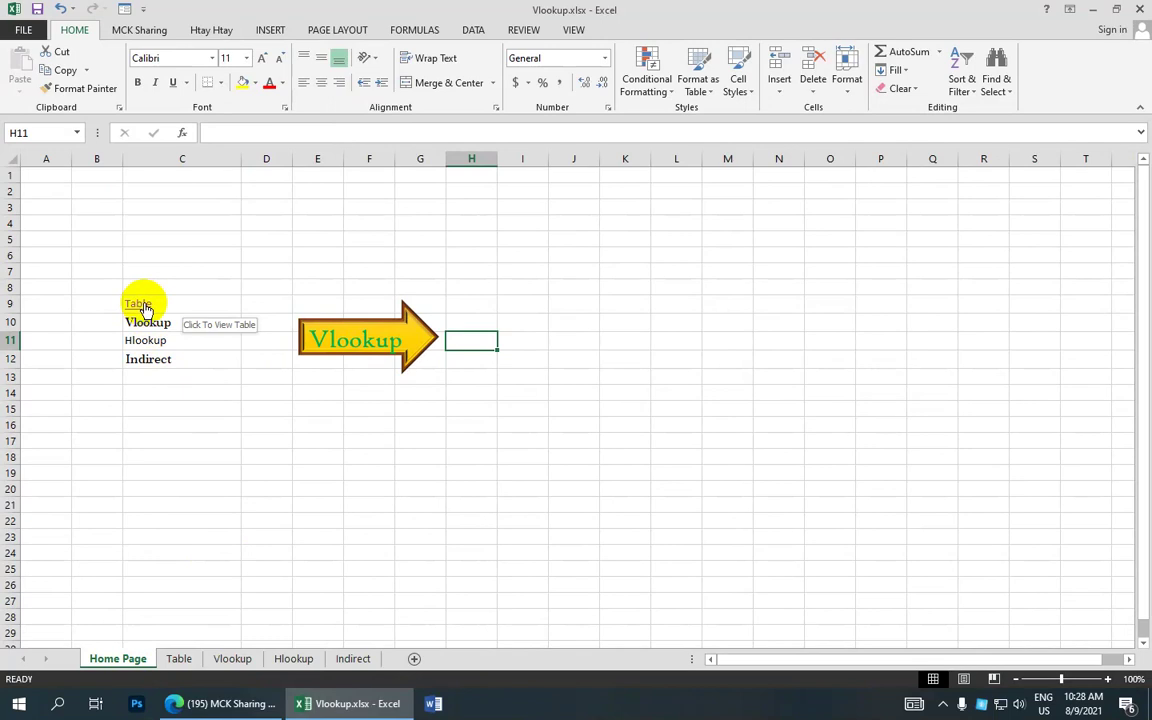
{"action": "left_click", "coordinate": [368, 357]}
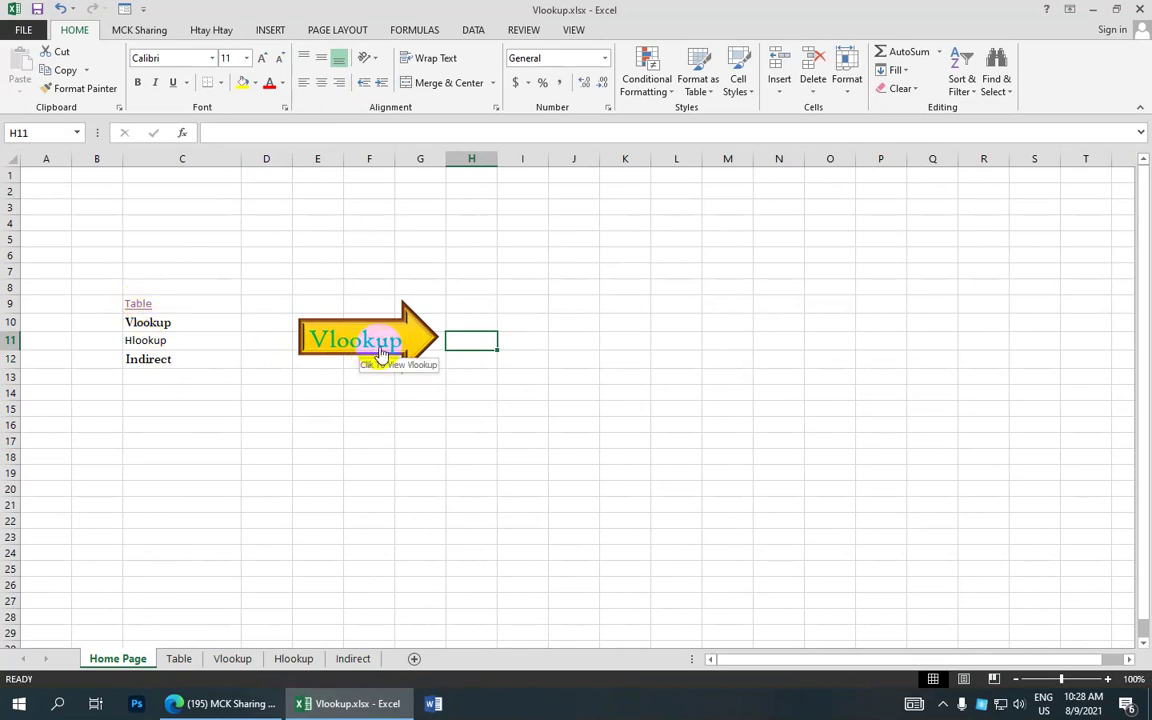
{"action": "left_click", "coordinate": [385, 349]}
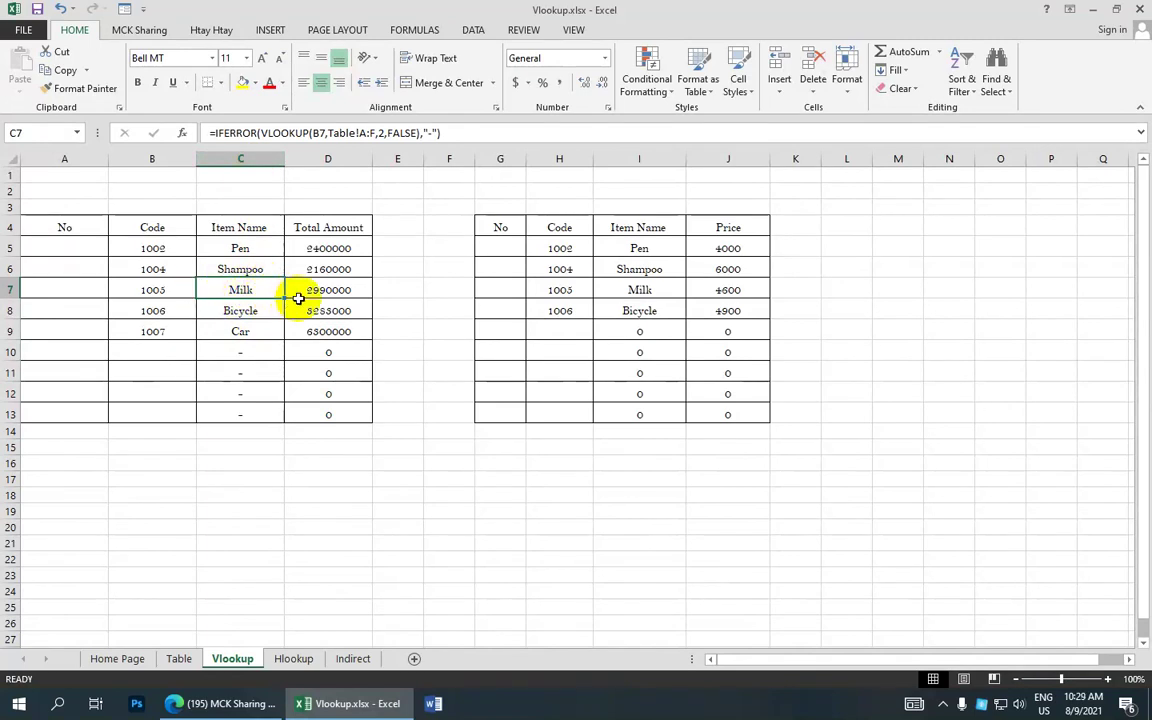
{"action": "left_click", "coordinate": [393, 288]}
{"action": "left_click", "coordinate": [266, 289]}
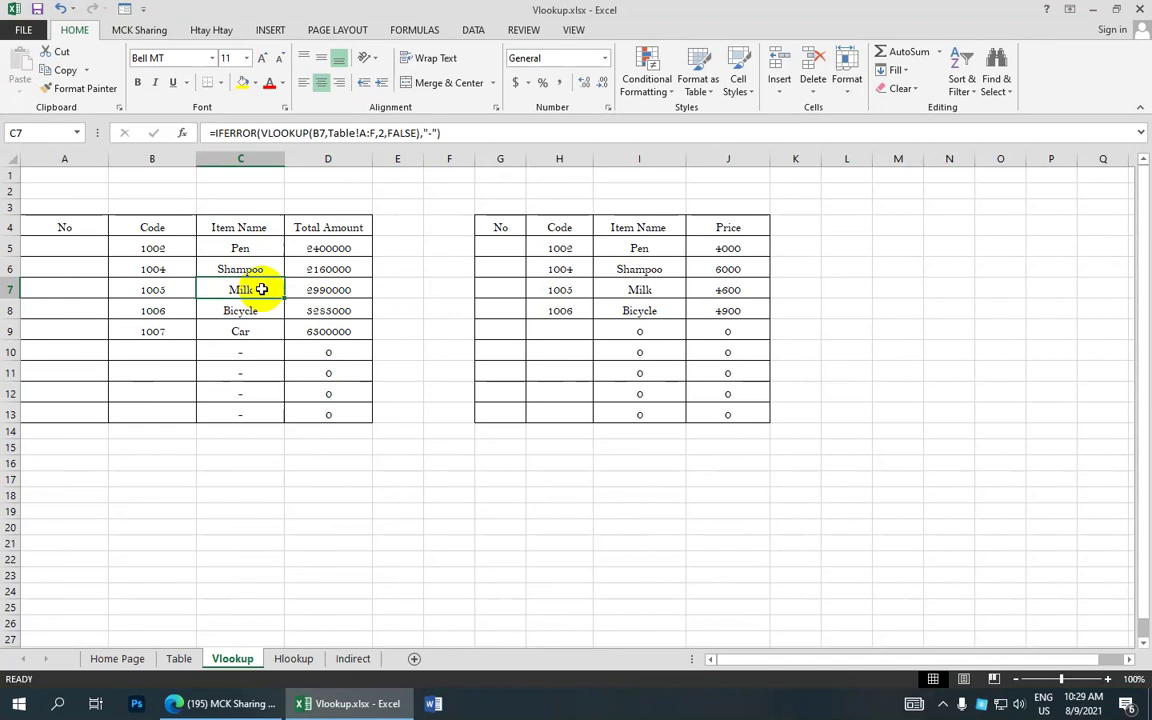
{"action": "left_click", "coordinate": [130, 661]}
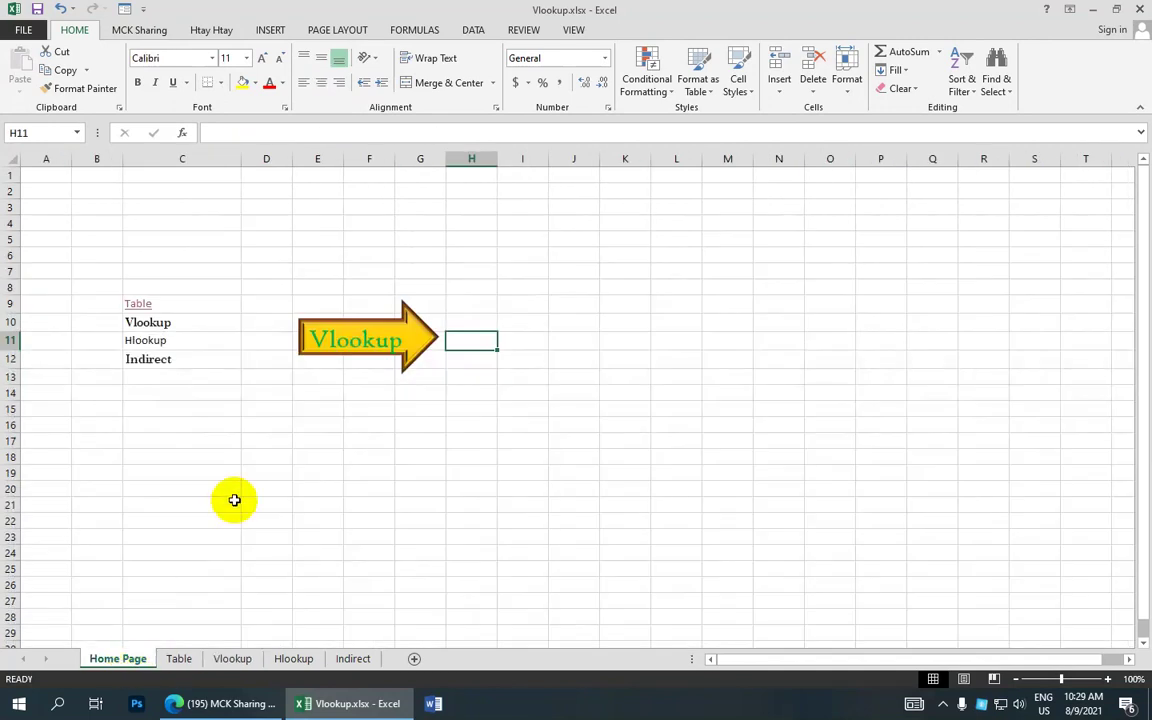
{"action": "left_click", "coordinate": [395, 355]}
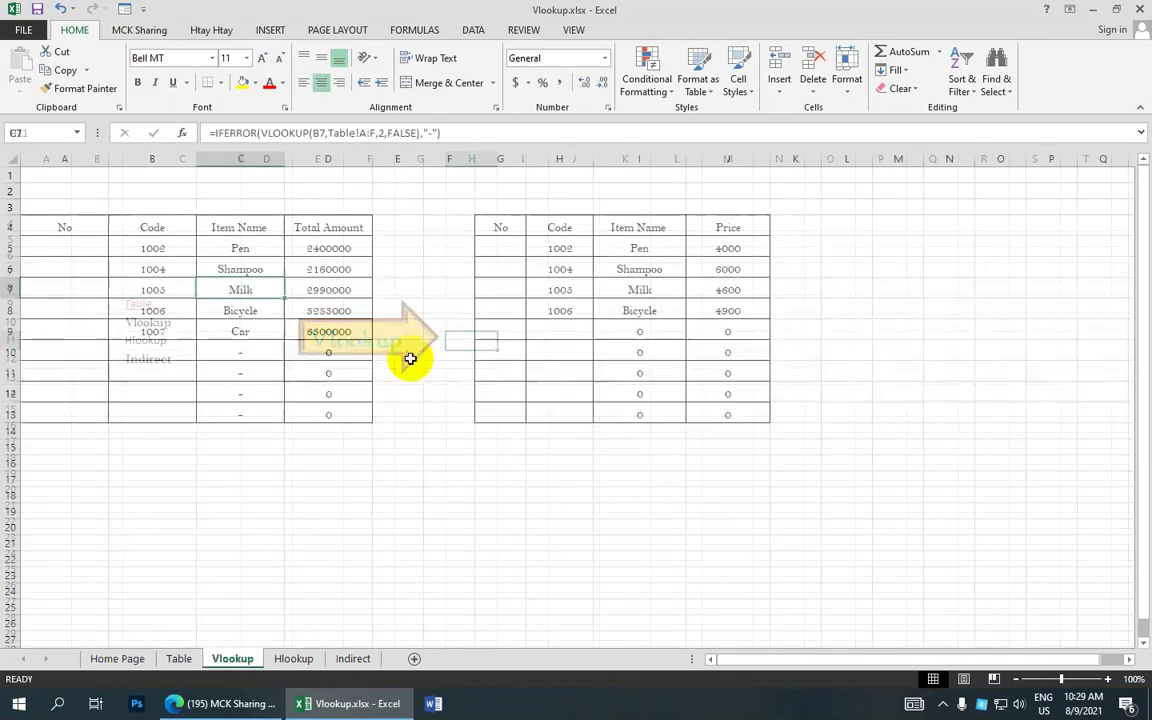
{"action": "left_click", "coordinate": [130, 661]}
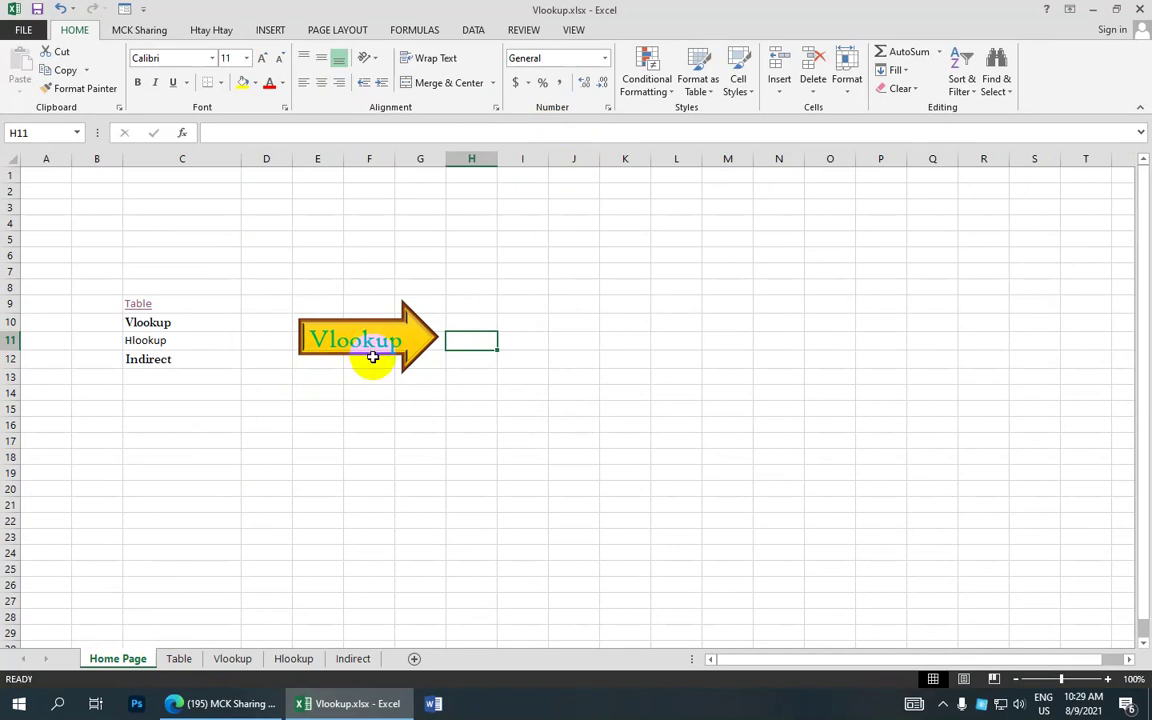
{"action": "key", "text": "ctrl+k"}
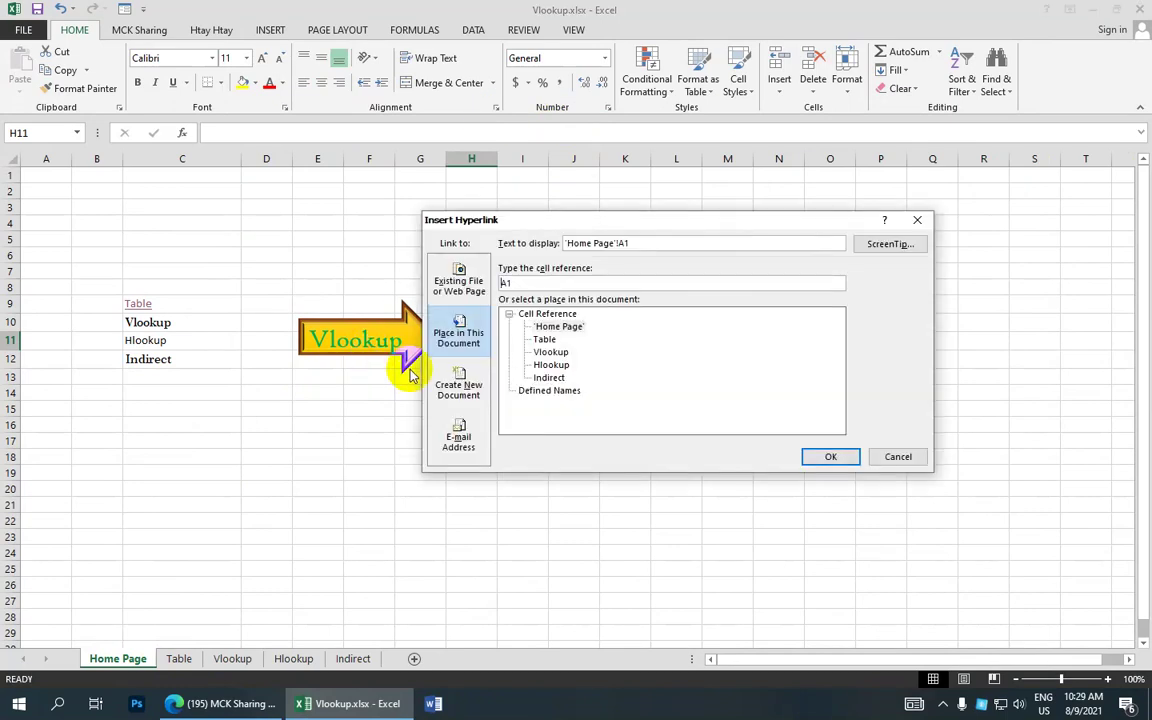
{"action": "left_click", "coordinate": [895, 456]}
{"action": "left_click", "coordinate": [888, 456]}
{"action": "left_click", "coordinate": [331, 341]}
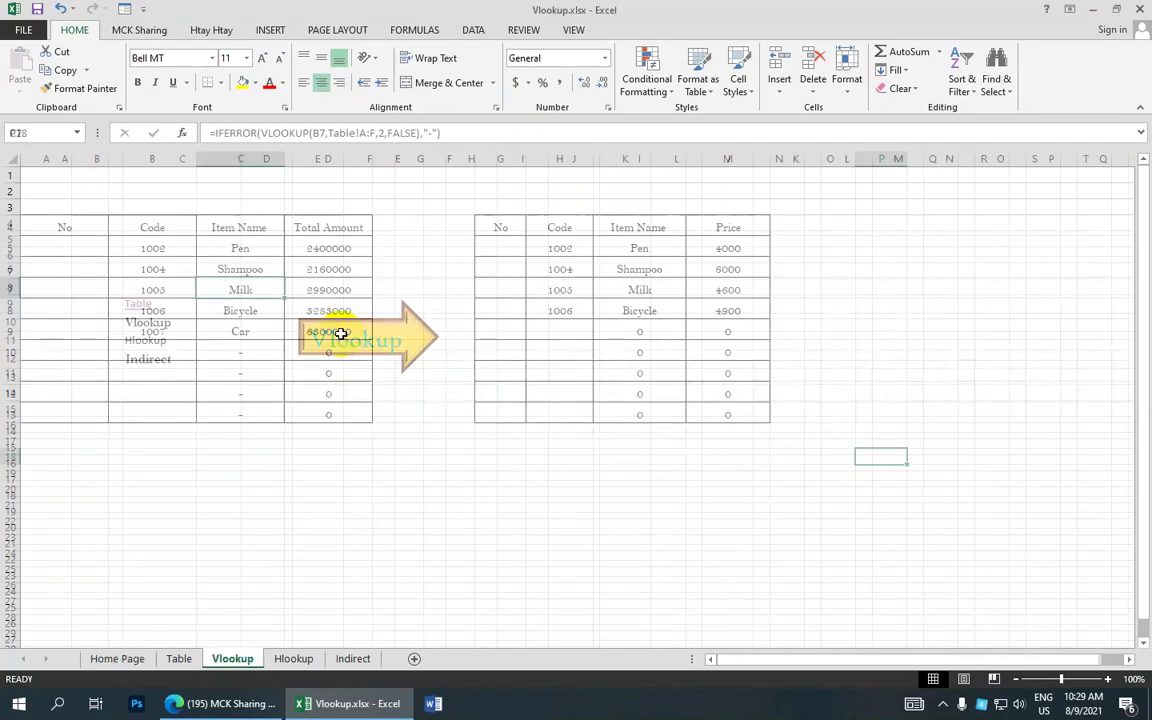
{"action": "left_click", "coordinate": [116, 658]}
{"action": "left_click", "coordinate": [412, 347]}
{"action": "key", "text": "F2"}
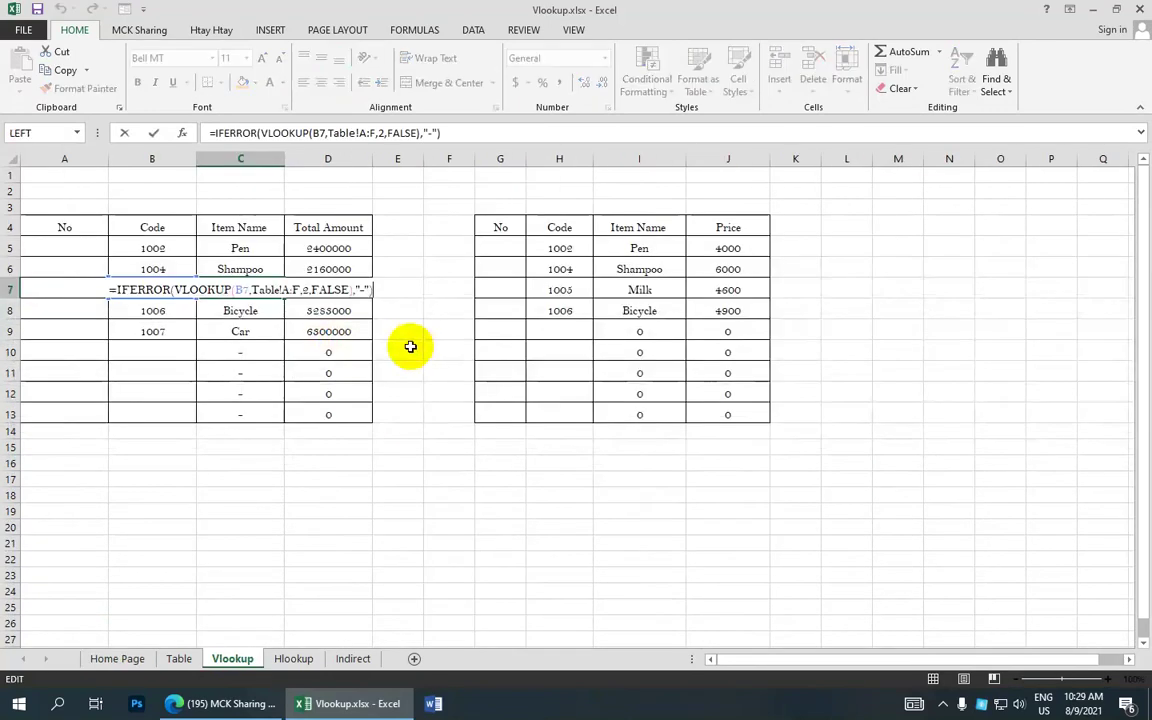
{"action": "key", "text": "Return"}
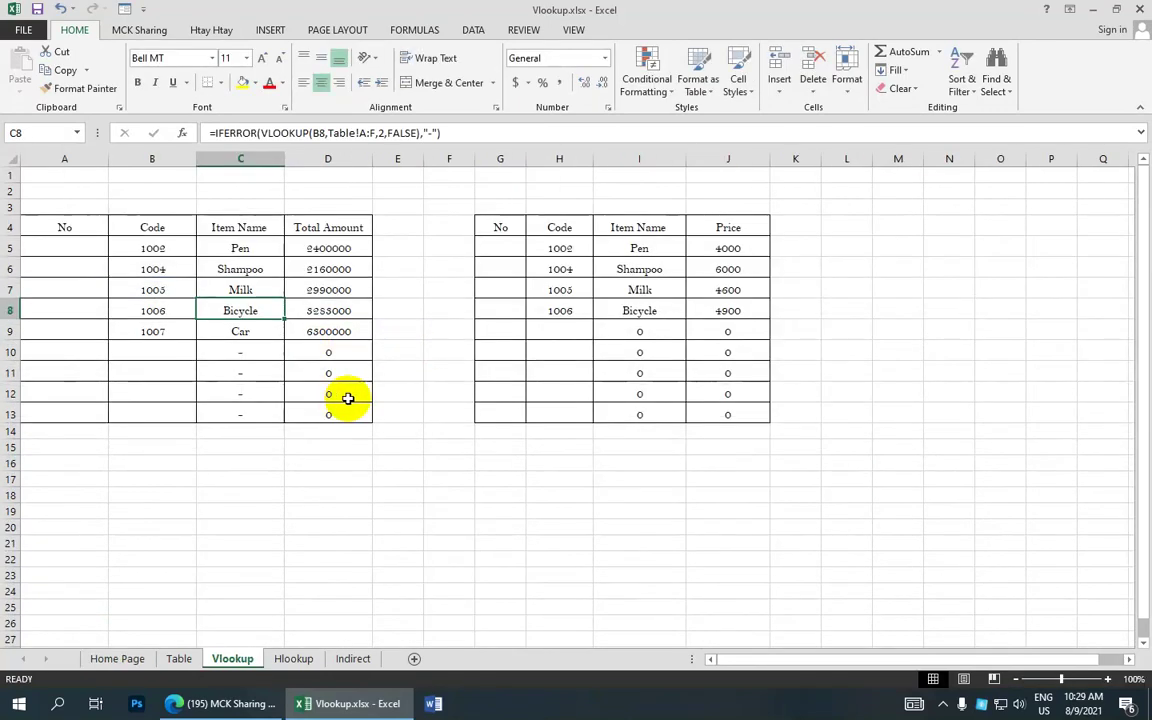
{"action": "left_click", "coordinate": [176, 659]}
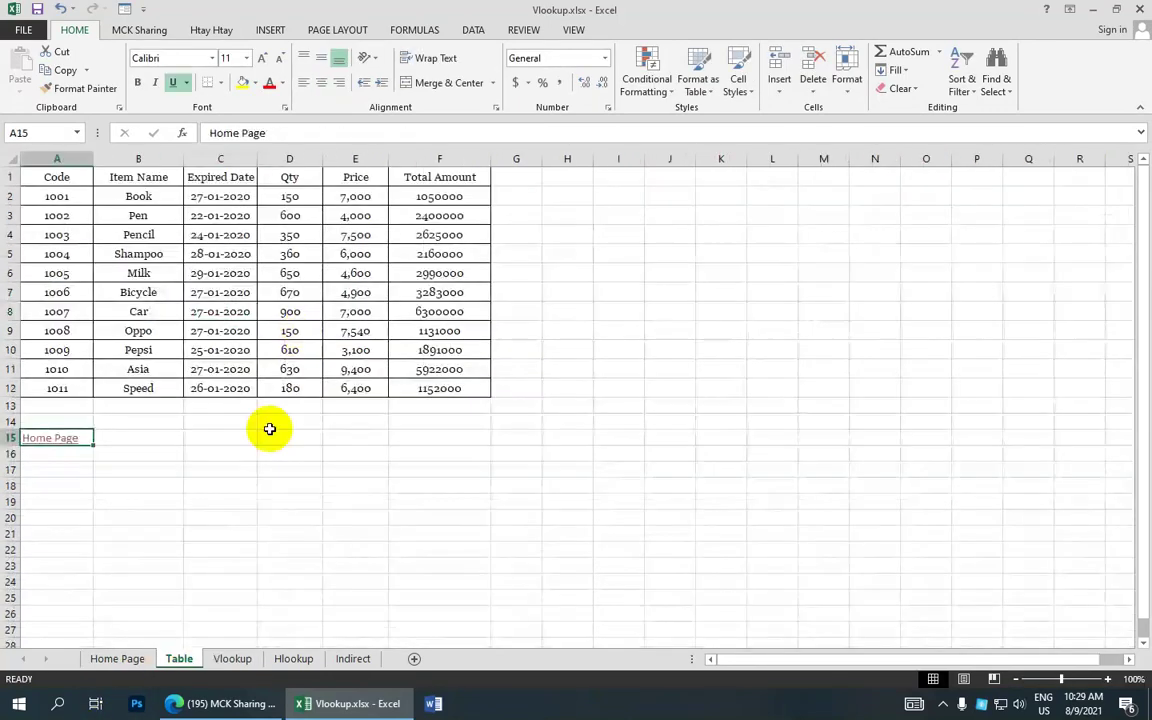
{"action": "left_click", "coordinate": [112, 658]}
{"action": "left_click", "coordinate": [358, 335]}
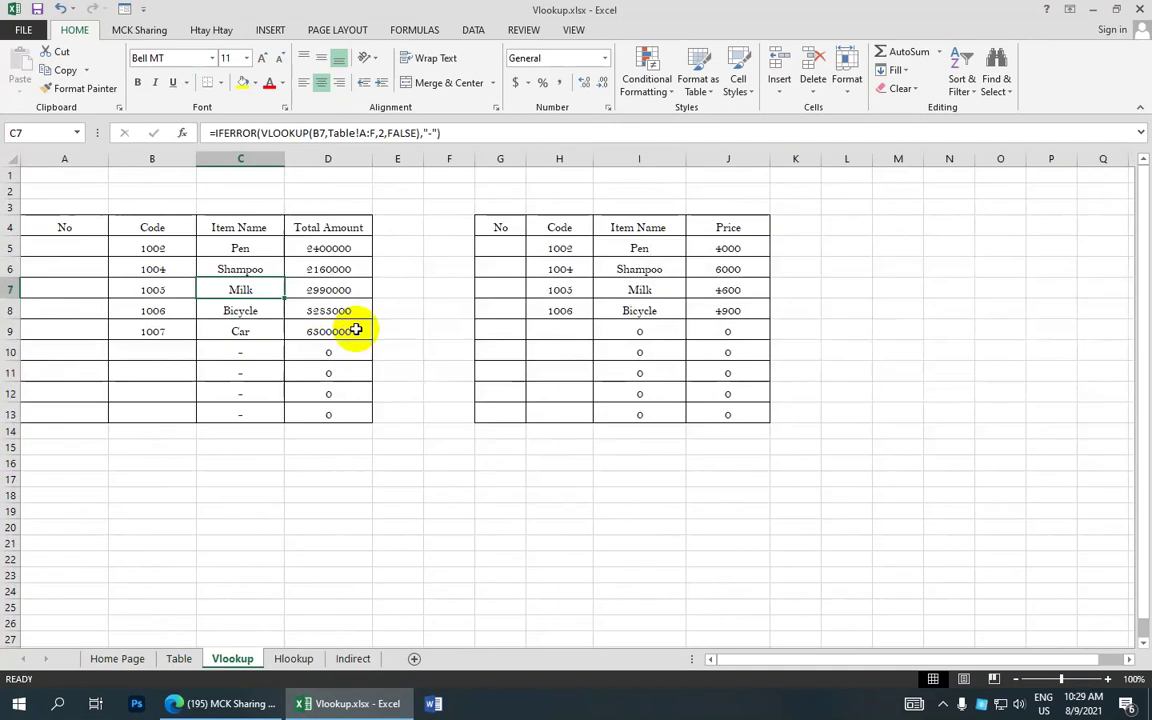
{"action": "left_click", "coordinate": [140, 655]}
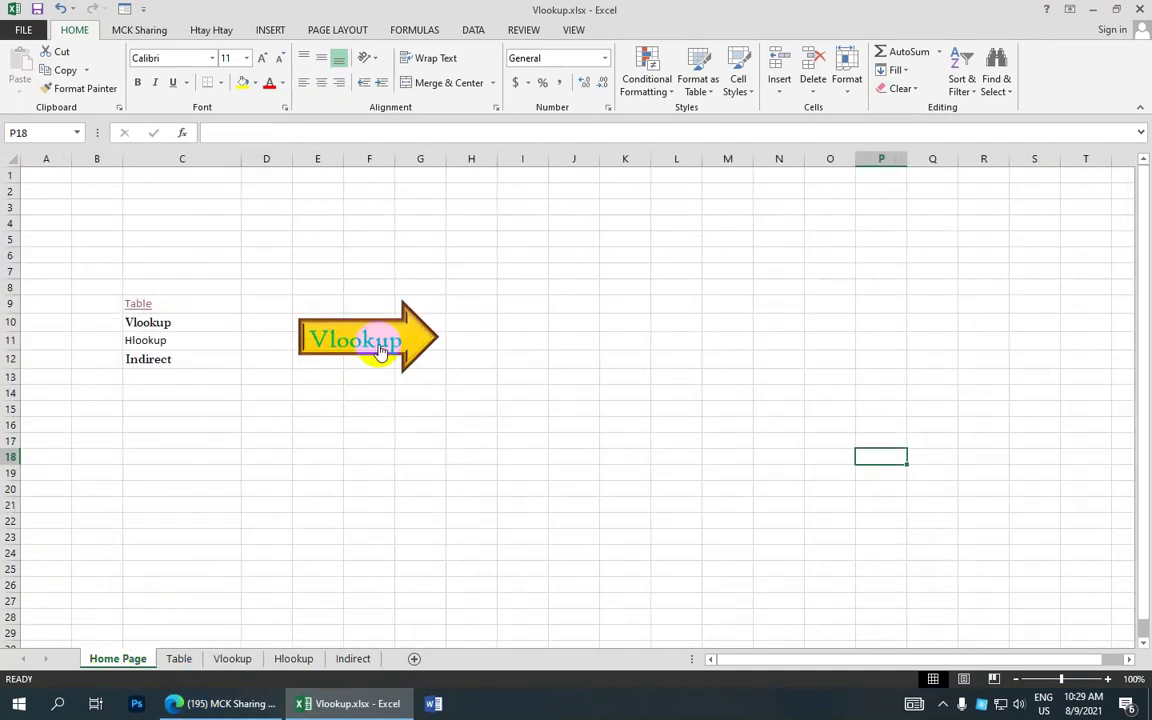
{"action": "left_click", "coordinate": [268, 29]}
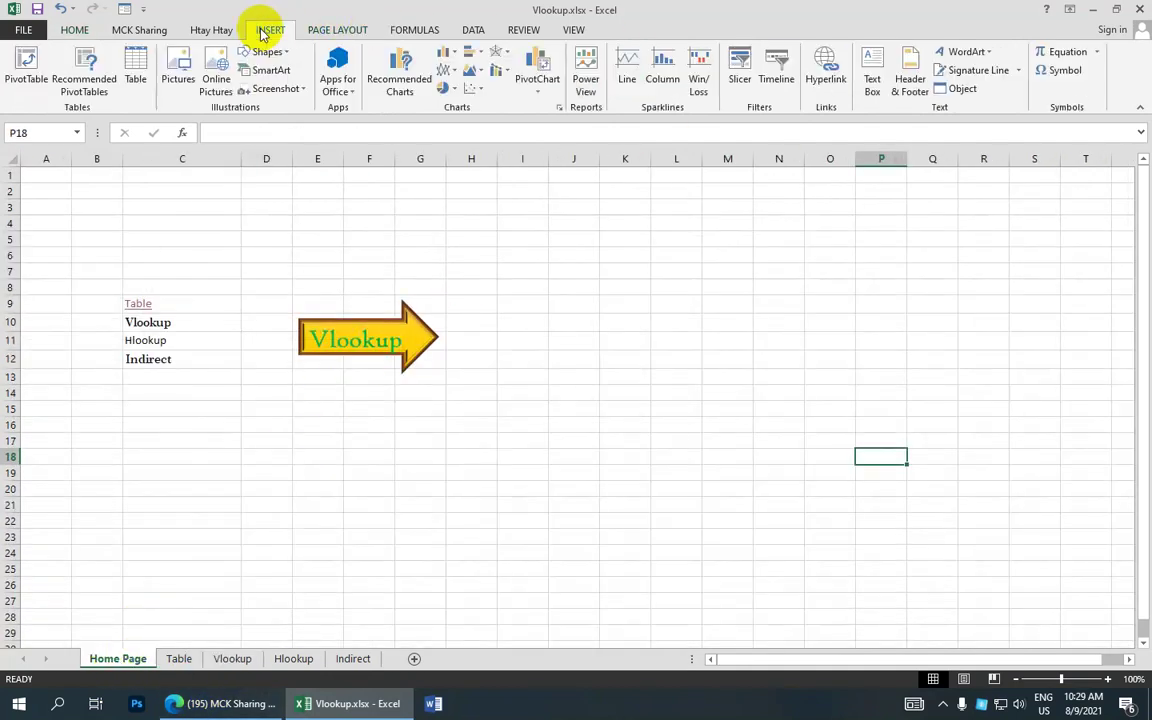
{"action": "left_click", "coordinate": [828, 80]}
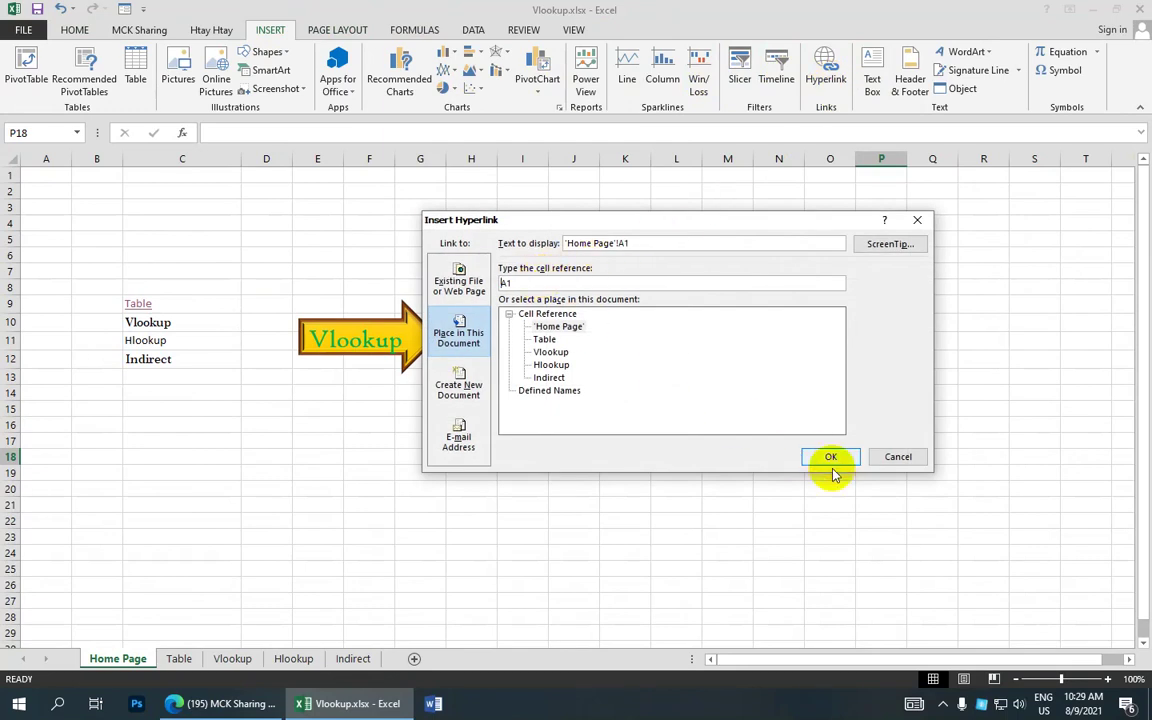
{"action": "left_click", "coordinate": [910, 457]}
- Remove the hyperlink from the Table entry in cell C9 on the Home Page
{"action": "left_click", "coordinate": [205, 305]}
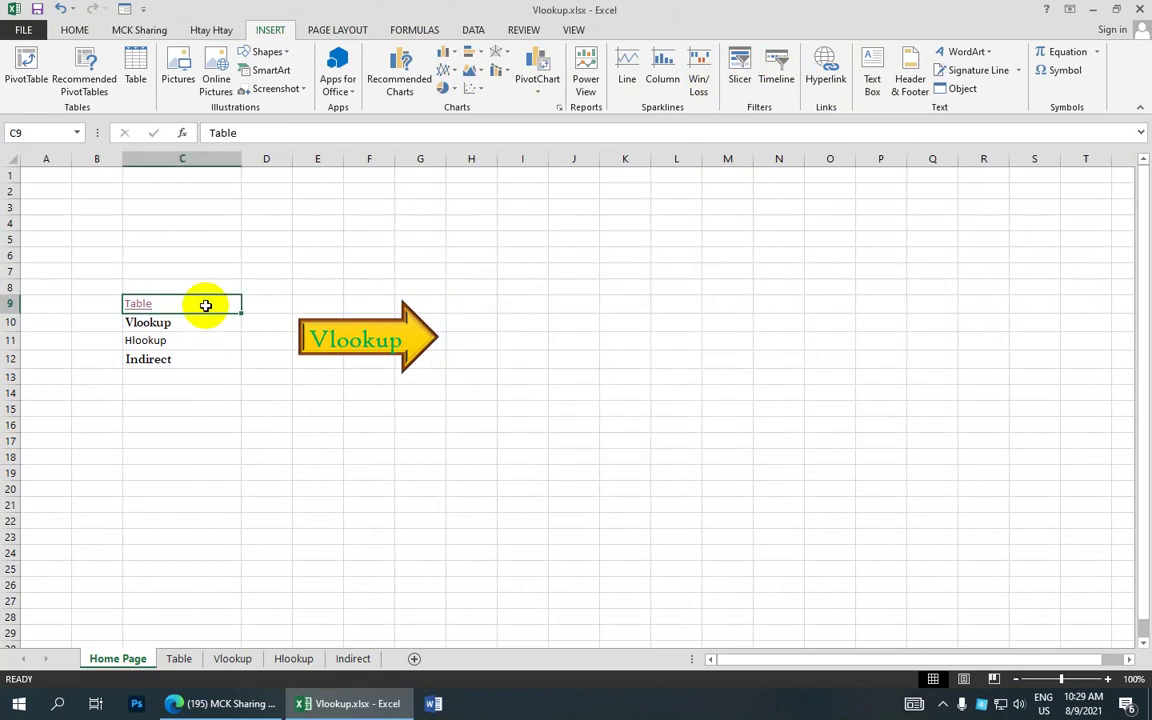
{"action": "key", "text": "Right"}
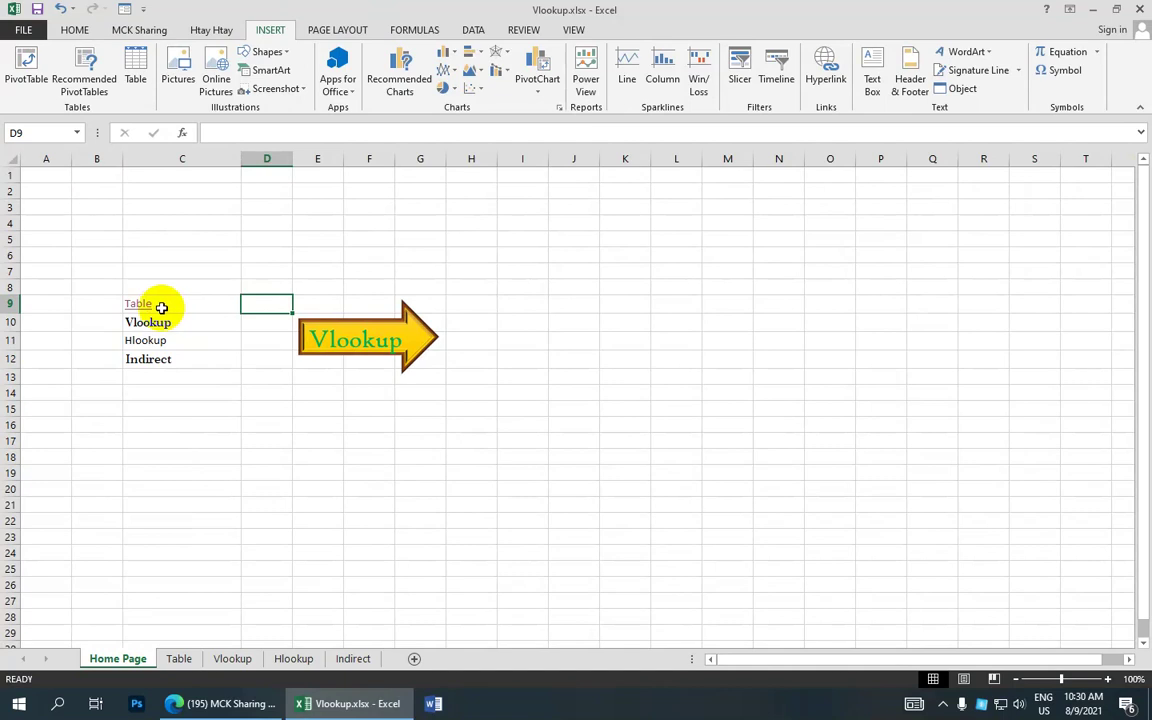
{"action": "left_click", "coordinate": [163, 307]}
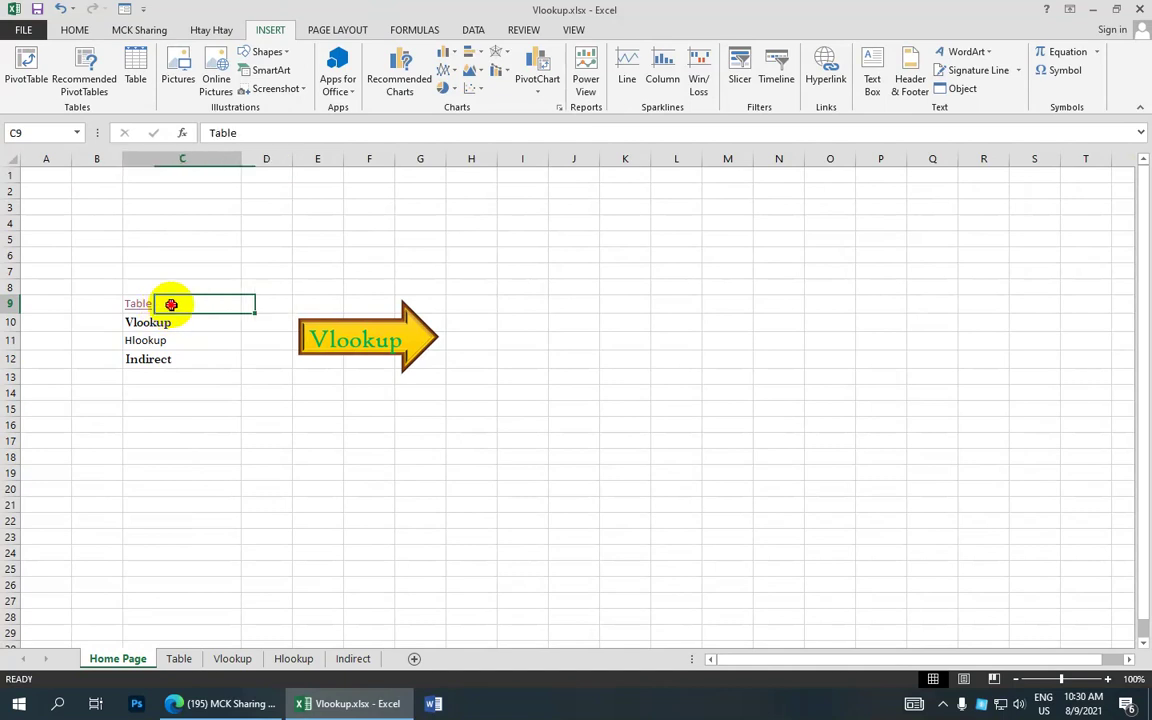
{"action": "left_click", "coordinate": [826, 85]}
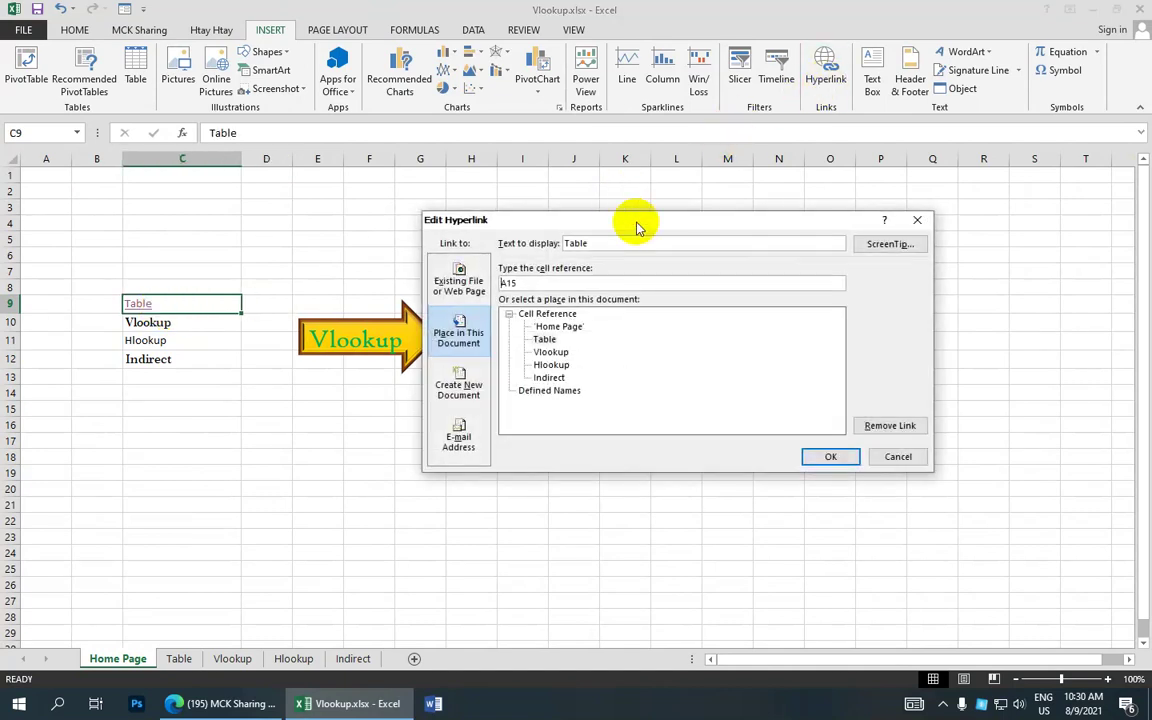
{"action": "left_click_drag", "start_coordinate": [586, 224], "coordinate": [460, 222]}
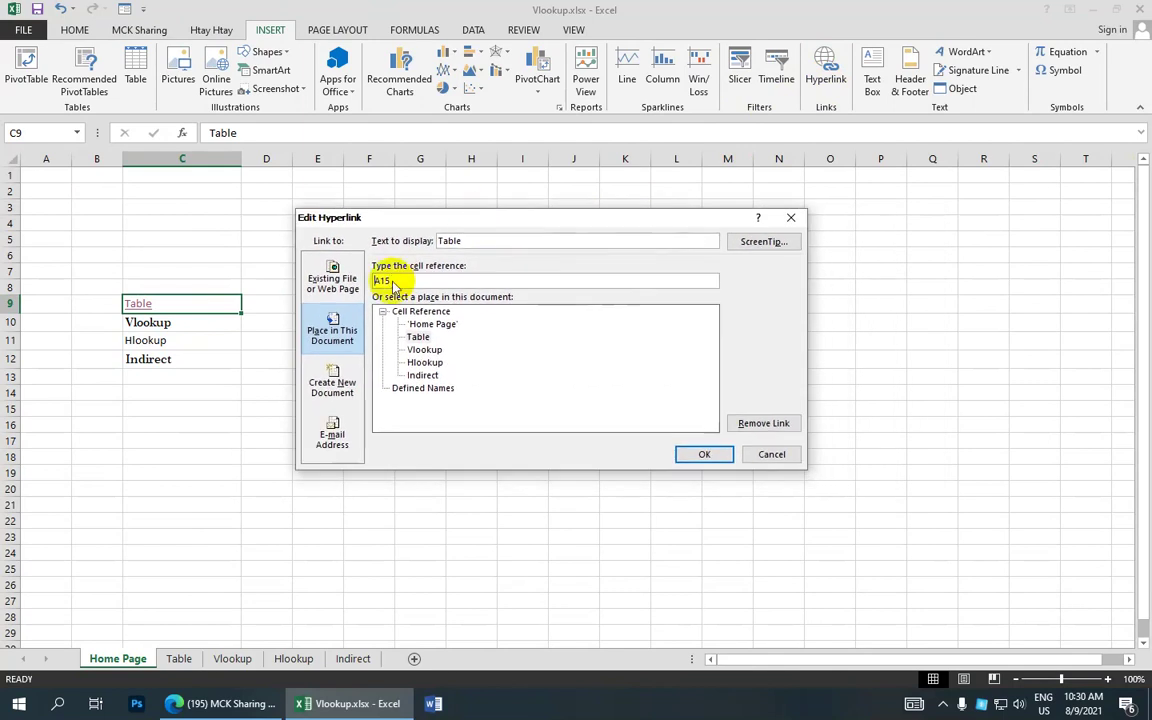
{"action": "left_click", "coordinate": [764, 423]}
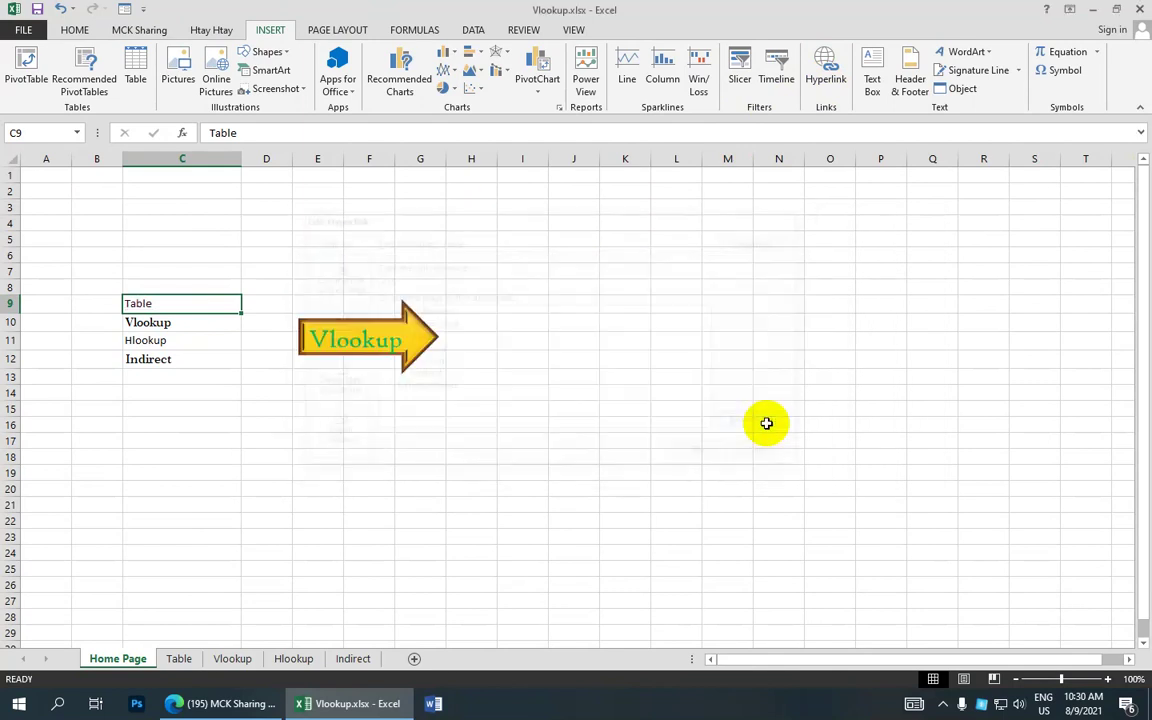
- Check cells C9 through C12, then minimise the workbook to the desktop
{"action": "left_click", "coordinate": [222, 318]}
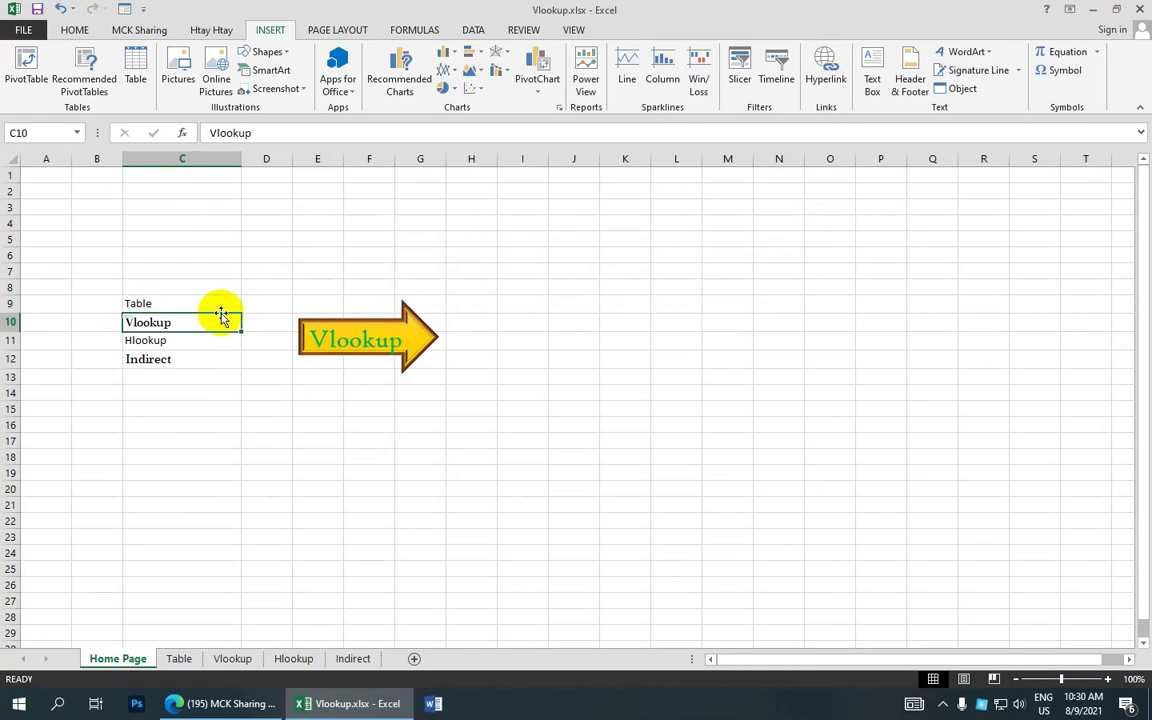
{"action": "left_click", "coordinate": [221, 304]}
{"action": "left_click", "coordinate": [221, 321]}
{"action": "left_click", "coordinate": [214, 300]}
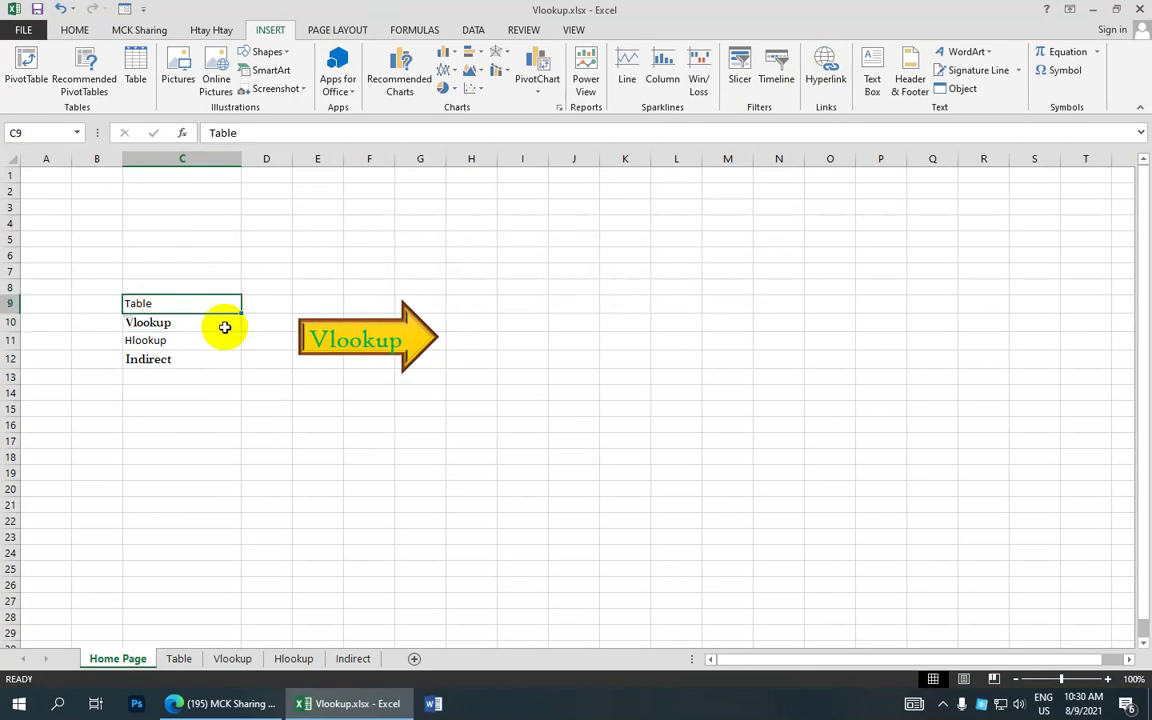
{"action": "left_click", "coordinate": [192, 341]}
{"action": "left_click", "coordinate": [198, 360]}
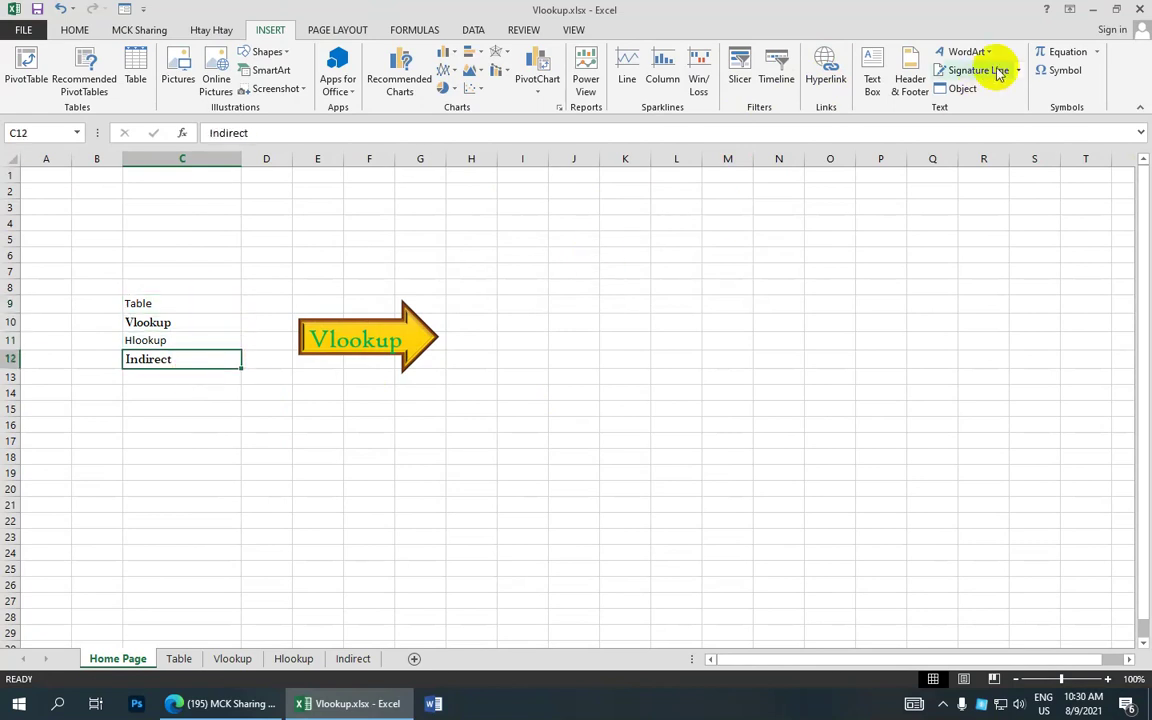
{"action": "left_click", "coordinate": [1096, 10]}
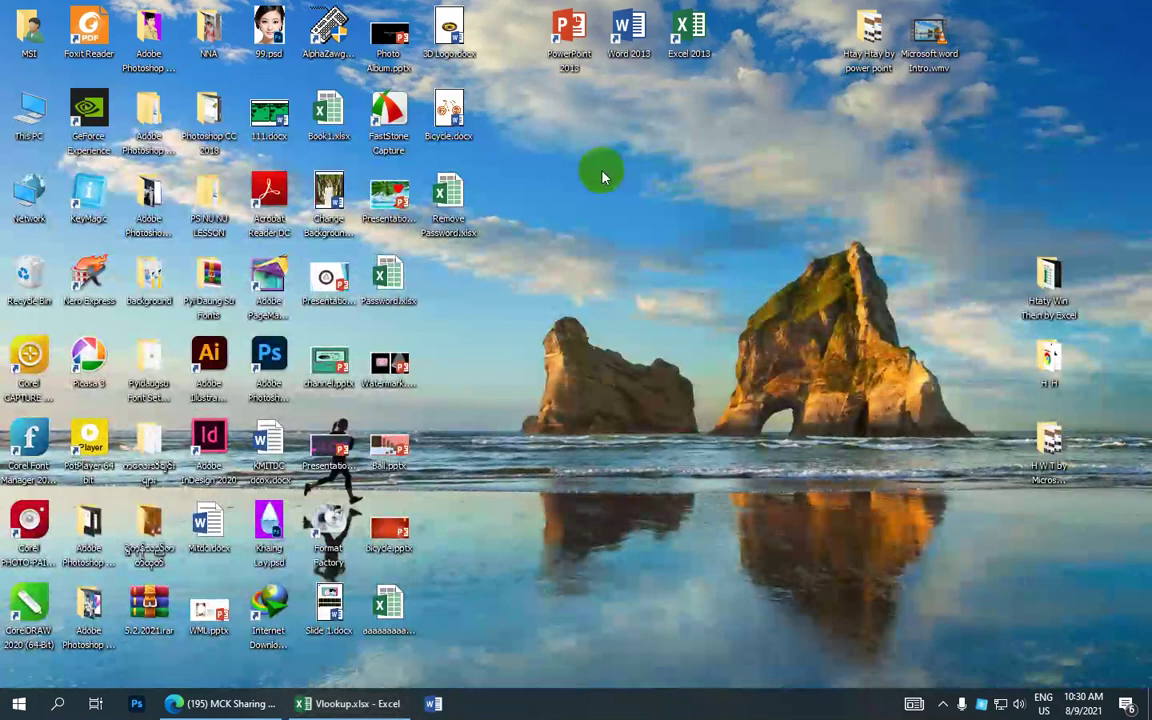